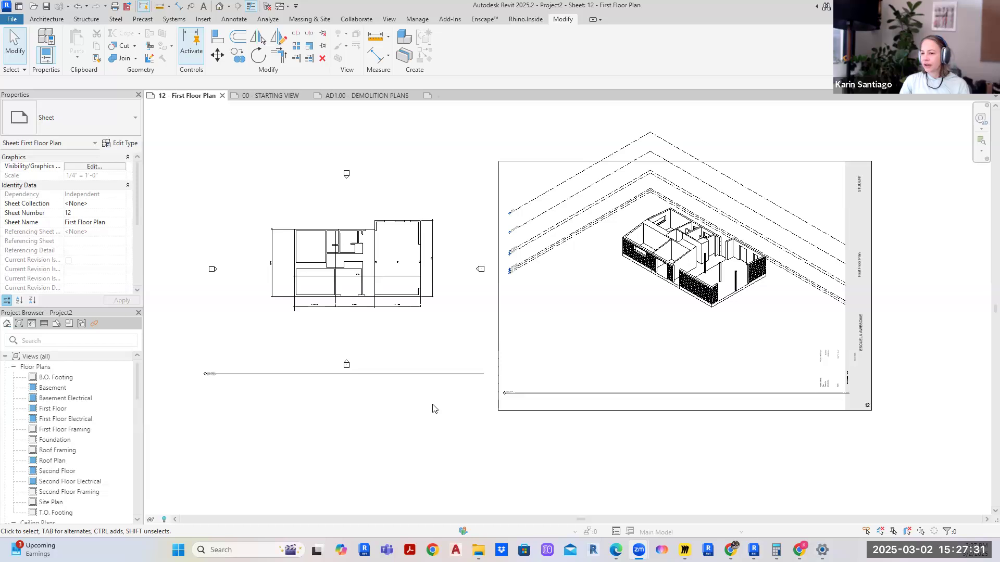
- Examine the floor plan and isometric viewports against the title block on the First Floor Plan sheet
scroll(411, 424, "down", 1)
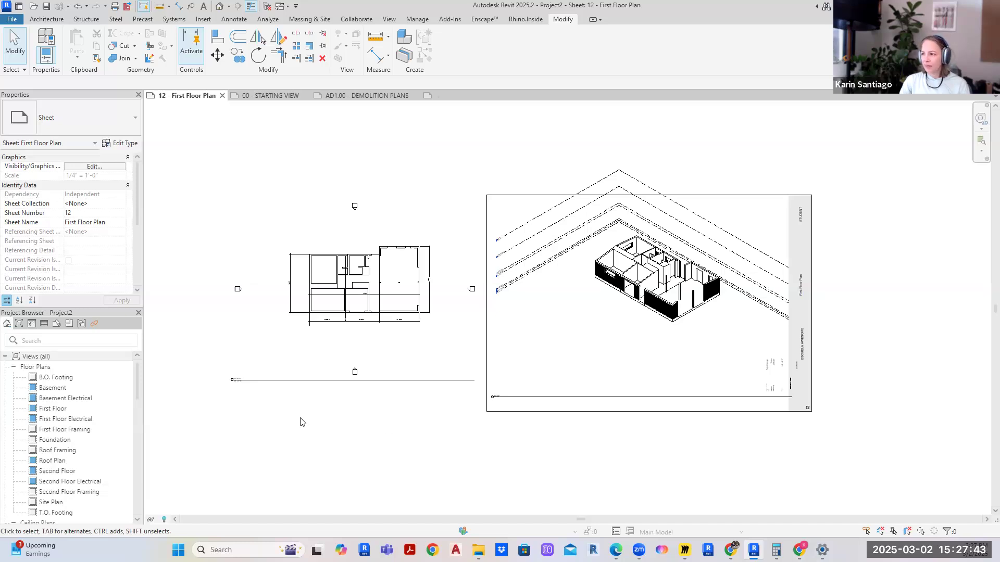
left_click(302, 380)
scroll(365, 234, "up", 3)
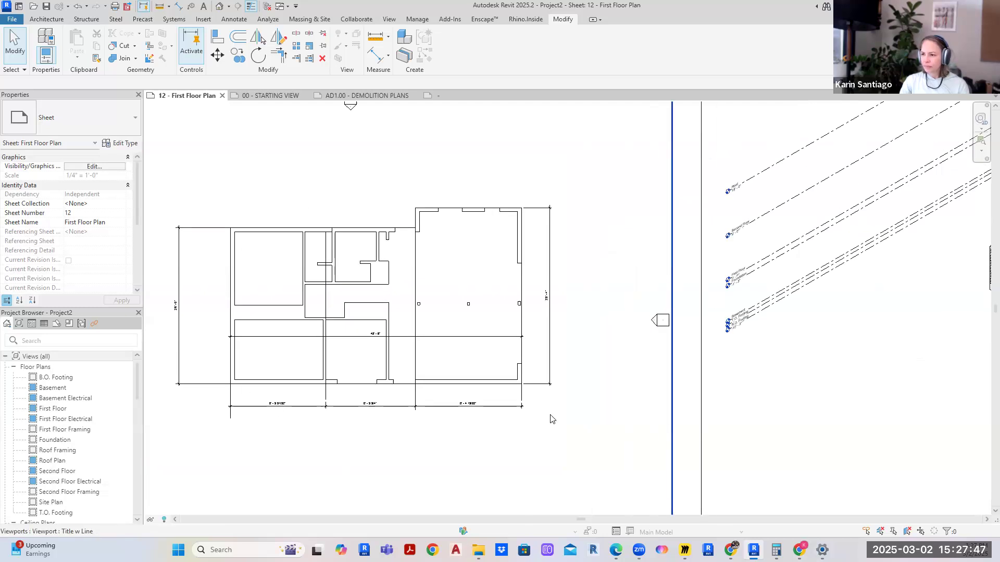
scroll(564, 435, "down", 1)
scroll(564, 435, "up", 1)
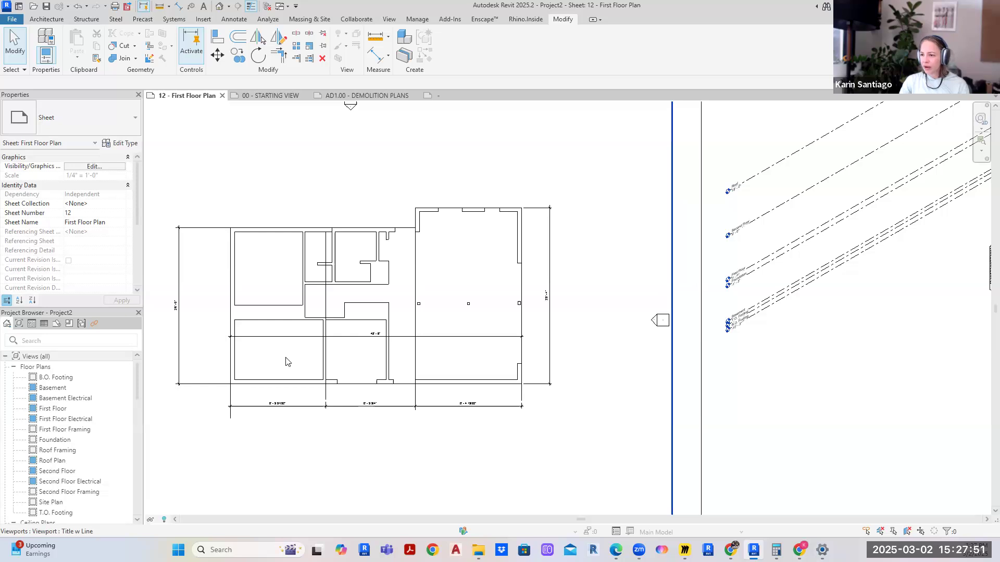
scroll(579, 385, "down", 1)
scroll(579, 383, "down", 1)
middle_click_drag(583, 407, 464, 294)
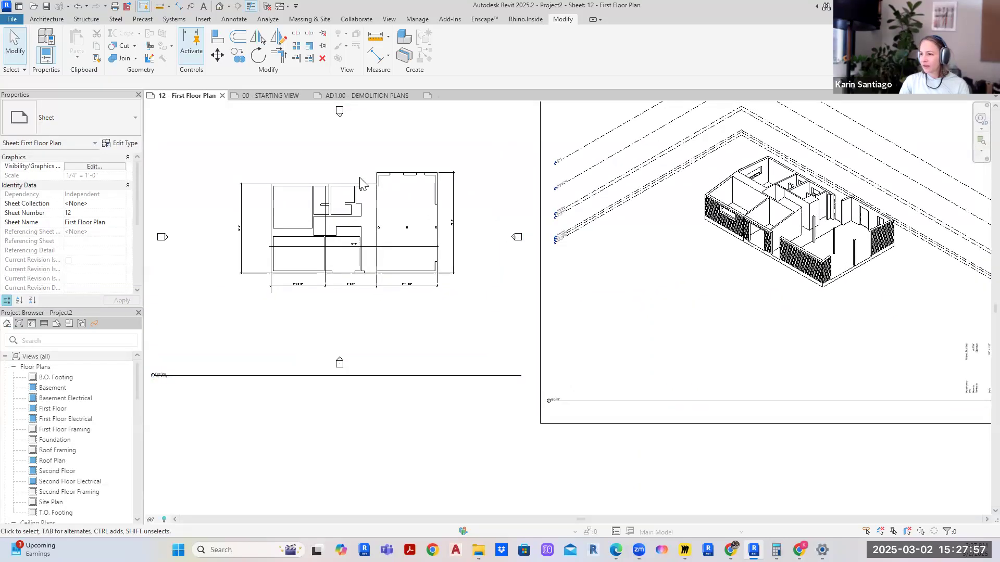
middle_click_drag(750, 302, 601, 359)
scroll(659, 284, "up", 2)
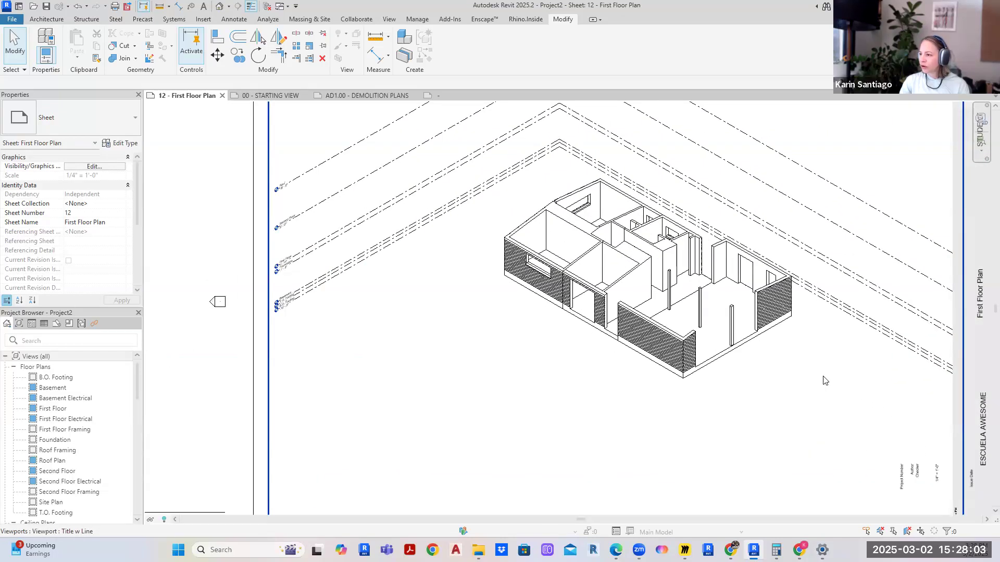
scroll(605, 274, "down", 2)
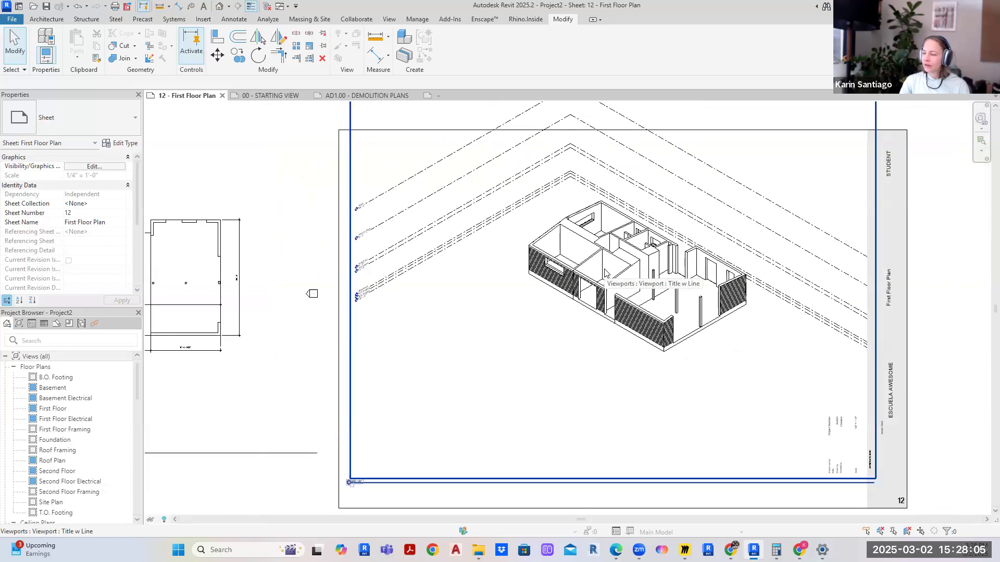
scroll(604, 270, "up", 3)
scroll(605, 271, "down", 2)
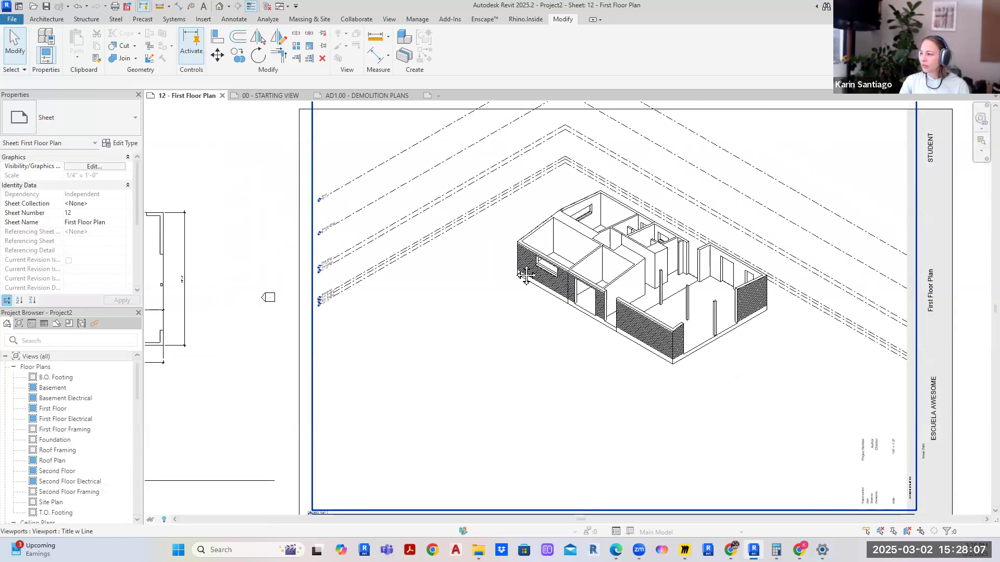
middle_click_drag(526, 276, 383, 270)
middle_click_drag(862, 267, 785, 226)
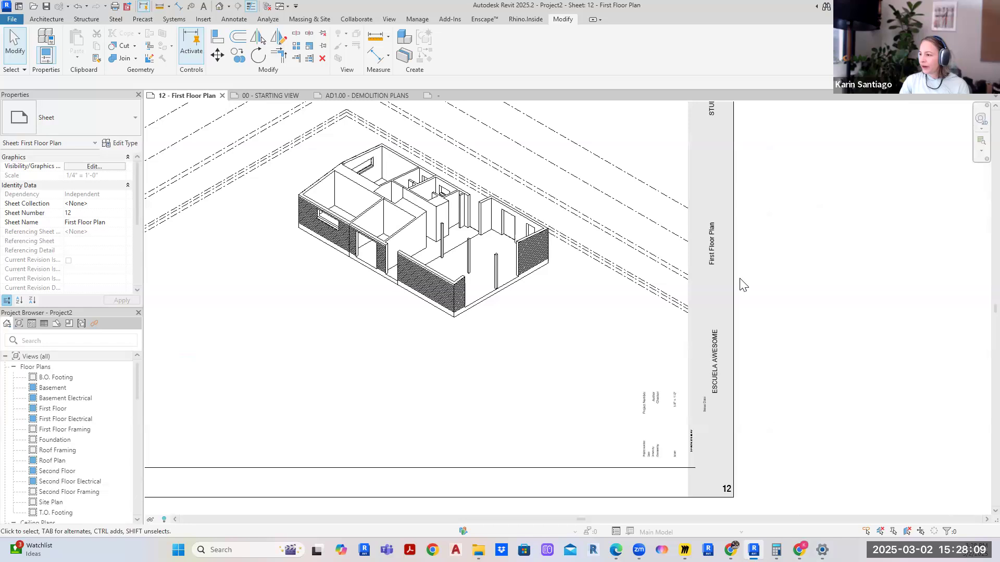
left_click(731, 280)
scroll(781, 286, "down", 1)
left_click(774, 248)
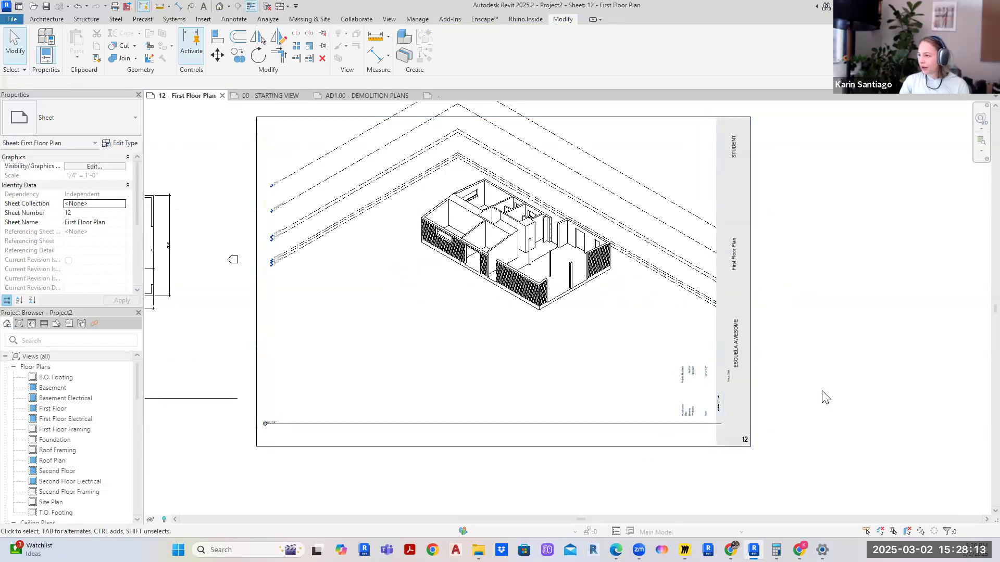
scroll(825, 398, "down", 1)
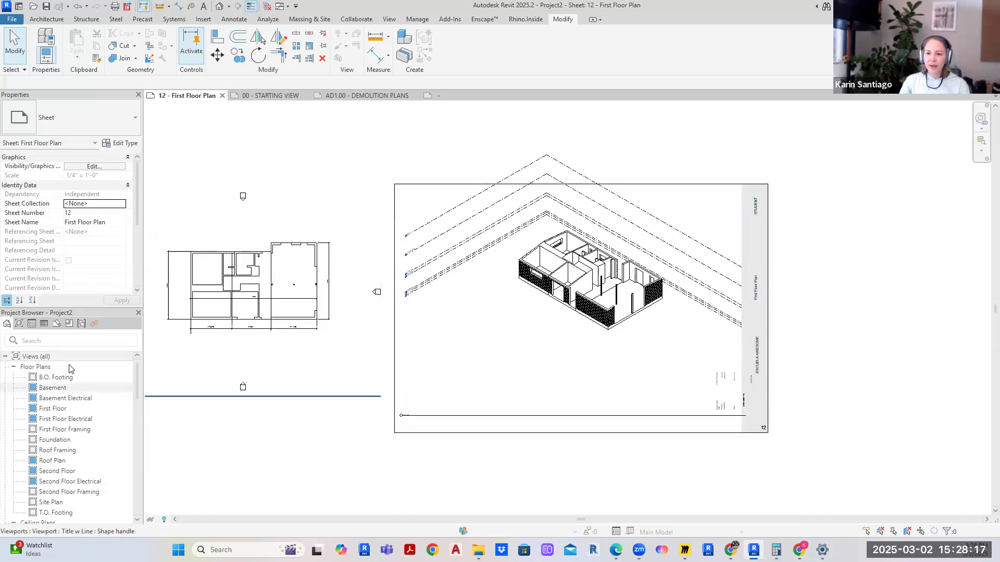
- Create a new sheet using the B 11 x 17 Horizontal titleblock
left_click(14, 362)
left_click(13, 367)
scroll(19, 409, "down", 5)
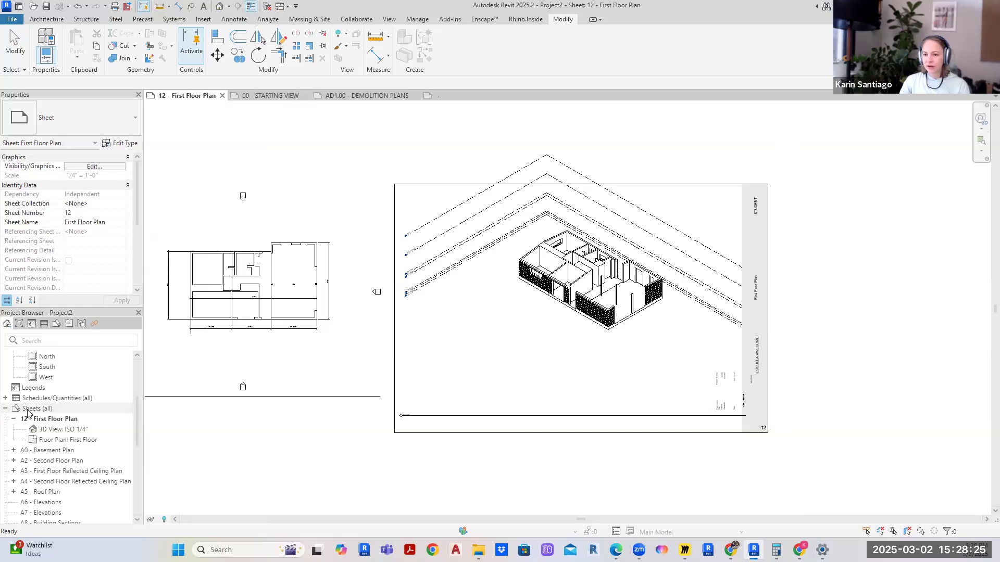
right_click(28, 412)
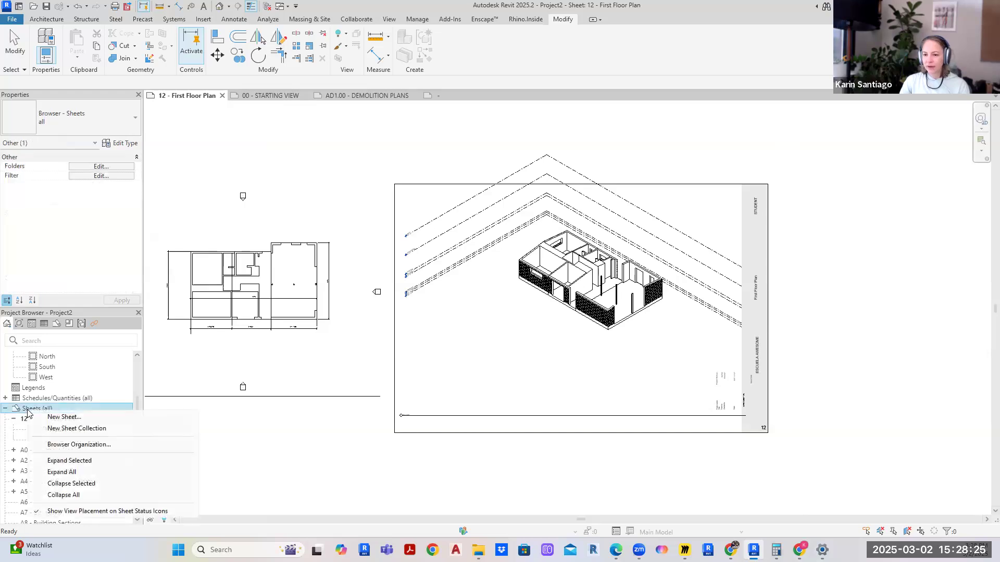
left_click(60, 418)
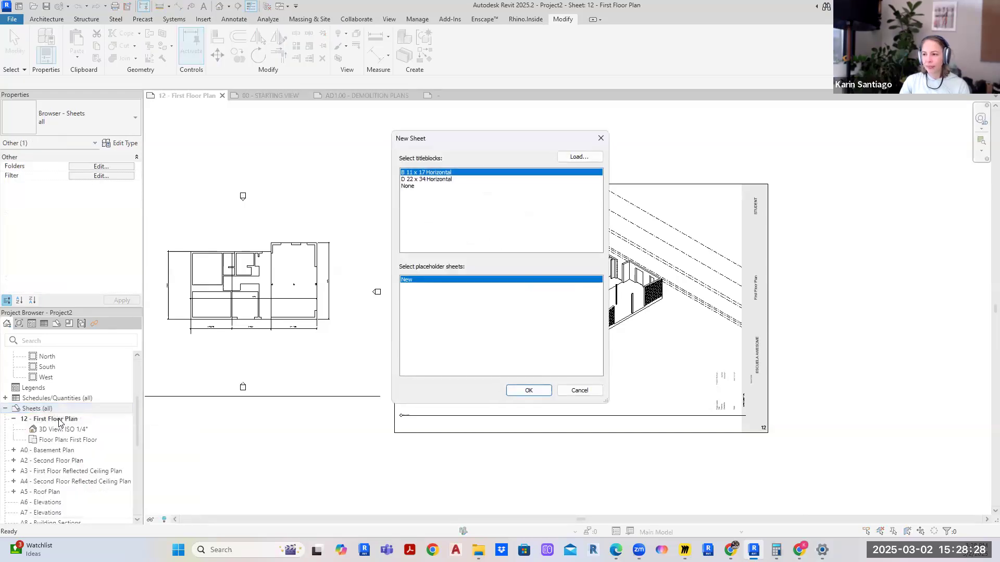
left_click(416, 179)
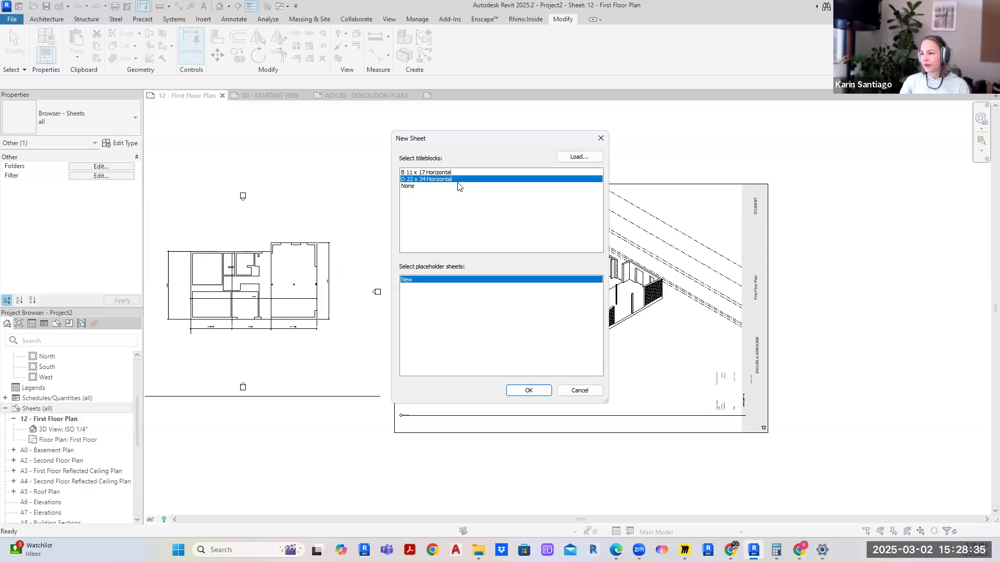
left_click(430, 172)
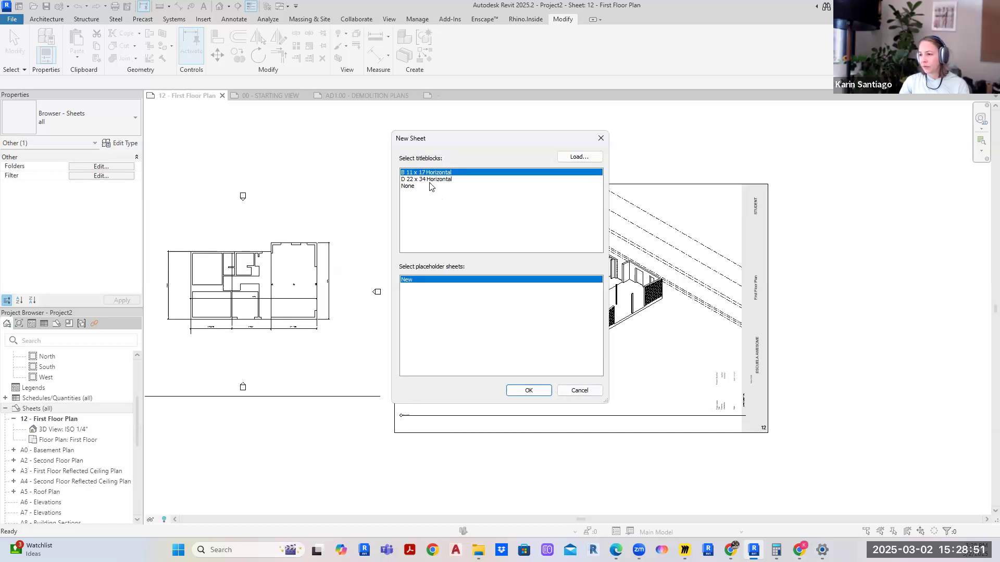
left_click(527, 392)
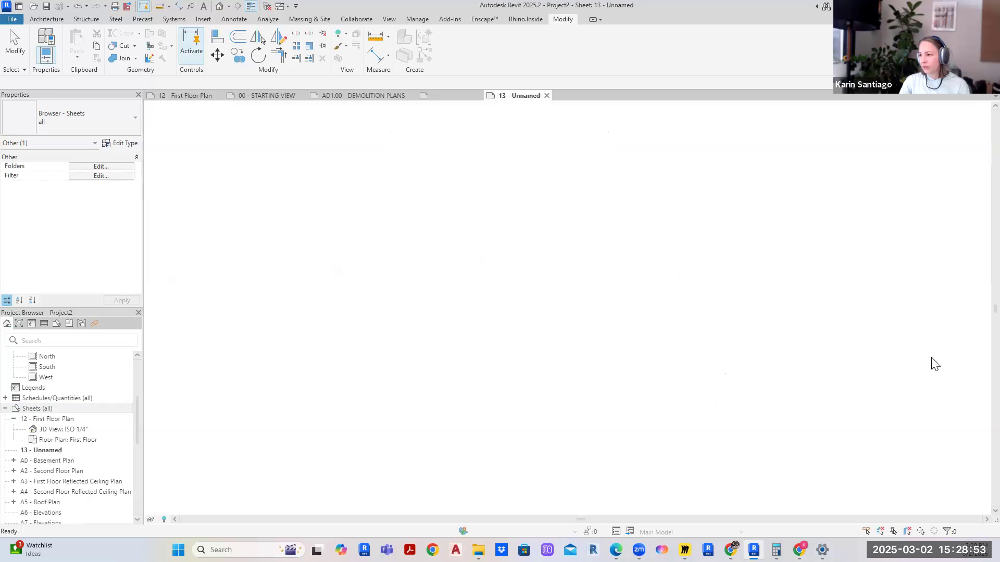
- Inspect the title block and its properties on the new sheet
scroll(976, 409, "down", 2)
middle_click_drag(938, 404, 777, 401)
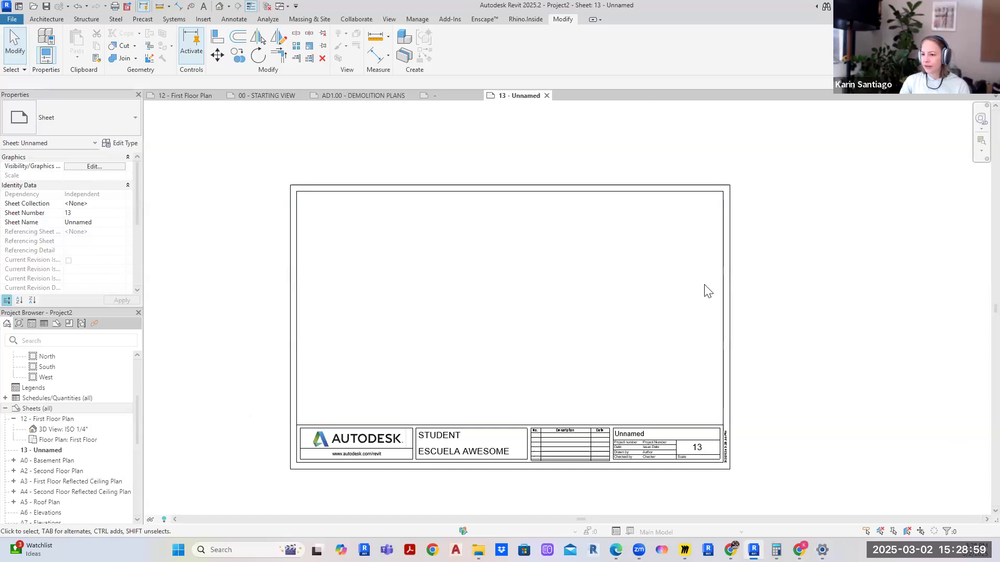
left_click(731, 266)
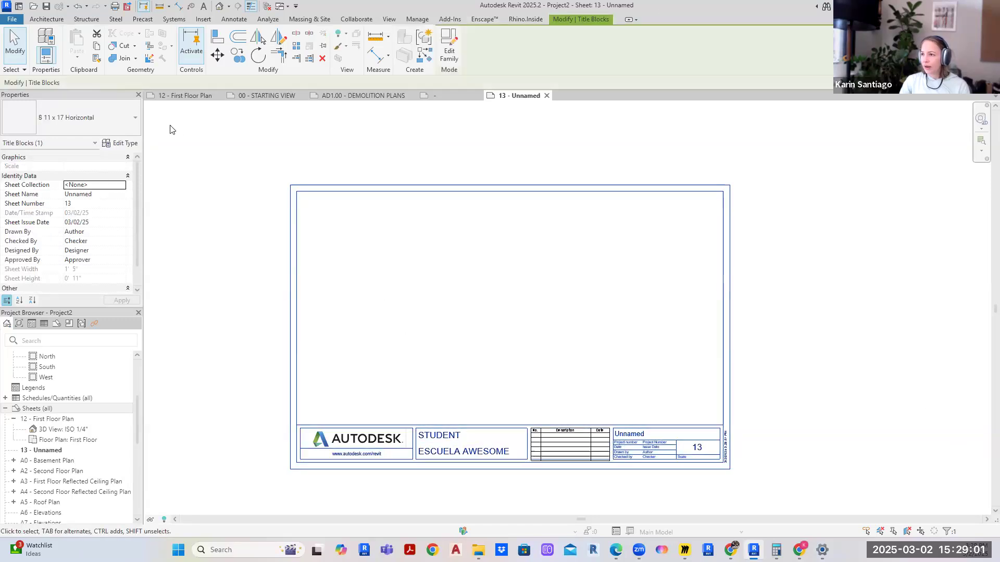
left_click(335, 152)
- Close the open D 22 x 34 Horizontal title block family without saving its changes
left_click(442, 96)
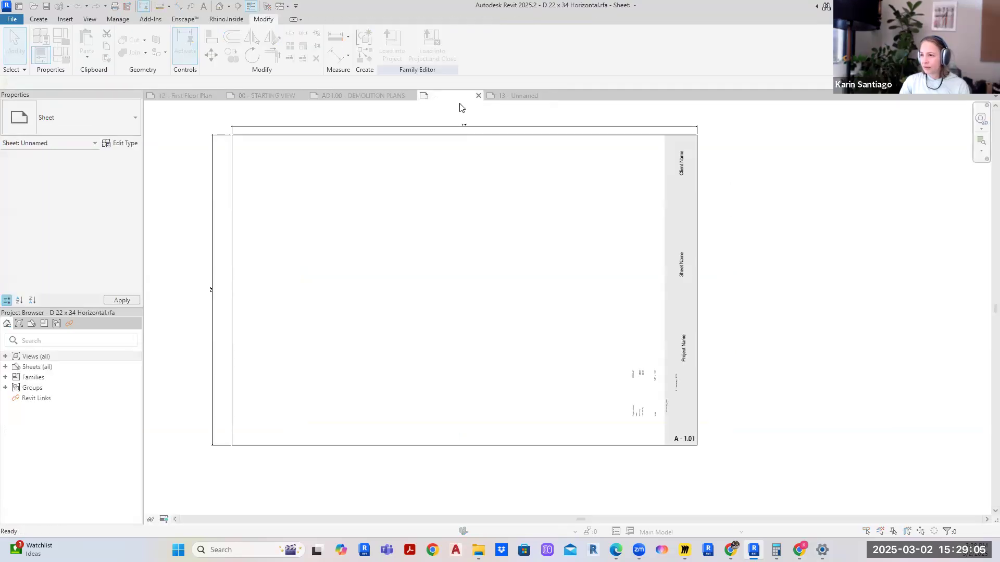
left_click(727, 262)
left_click(432, 246)
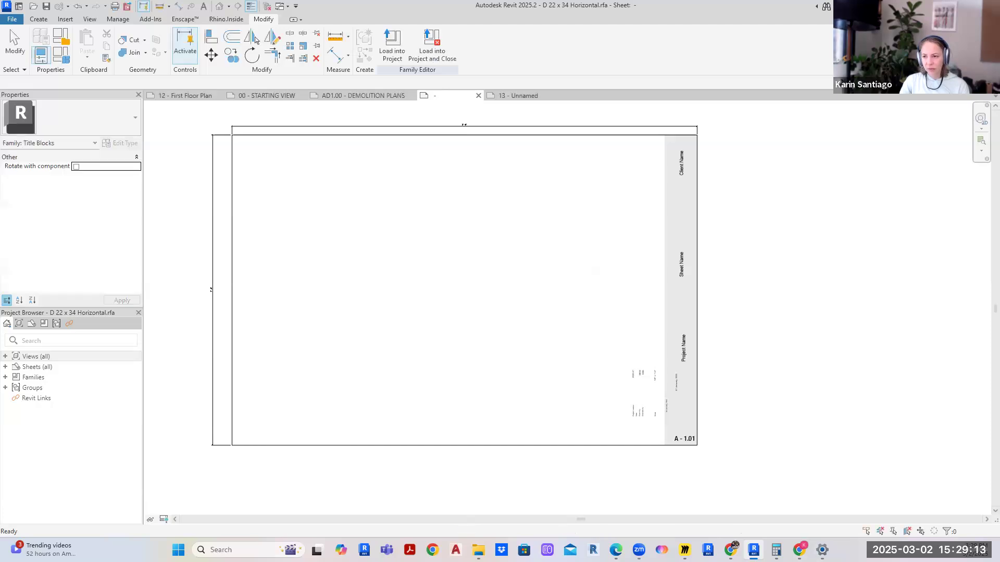
left_click(478, 95)
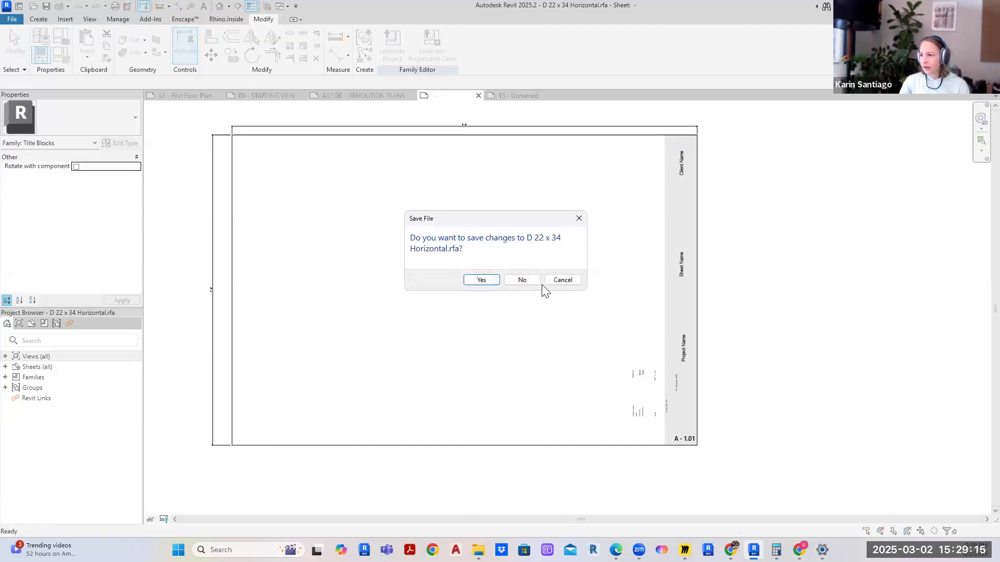
left_click(522, 279)
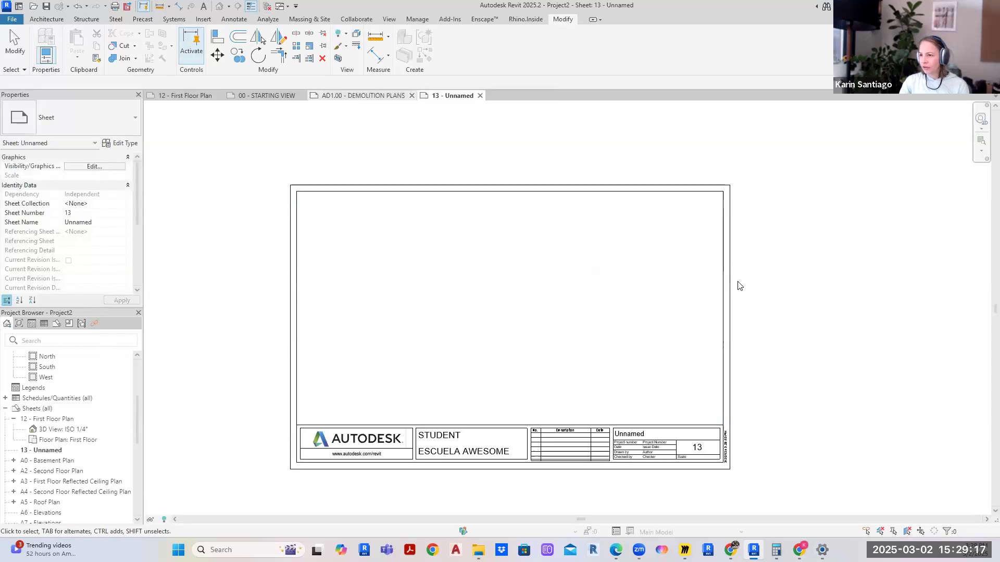
- Open the new sheet's B 11 x 17 Horizontal title block family for editing
left_click(463, 194)
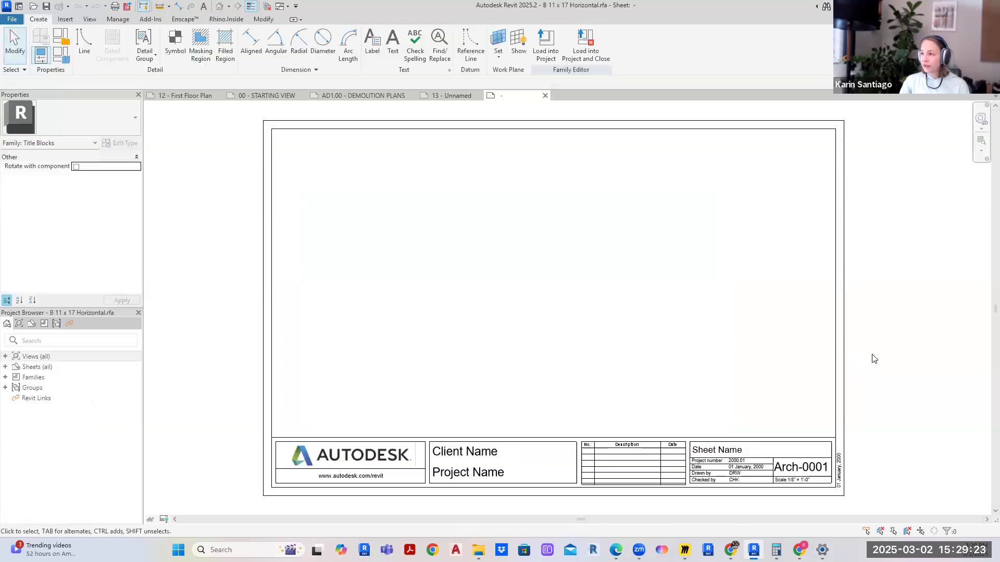
scroll(874, 360, "down", 1)
middle_click_drag(873, 358, 784, 367)
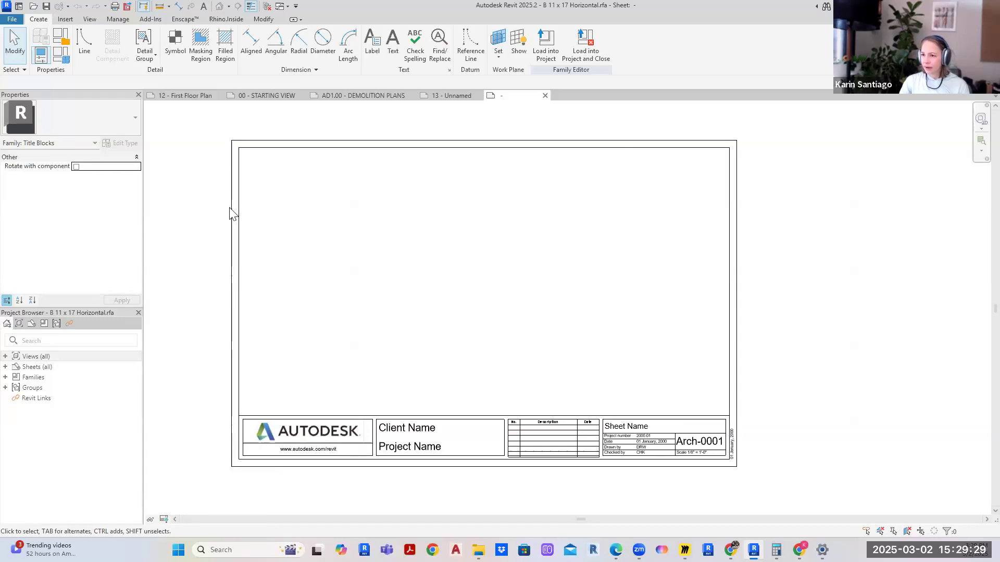
- Delete the upper, right and left inner border lines of the title block, keeping the outer sheet frame
scroll(291, 209, "down", 2)
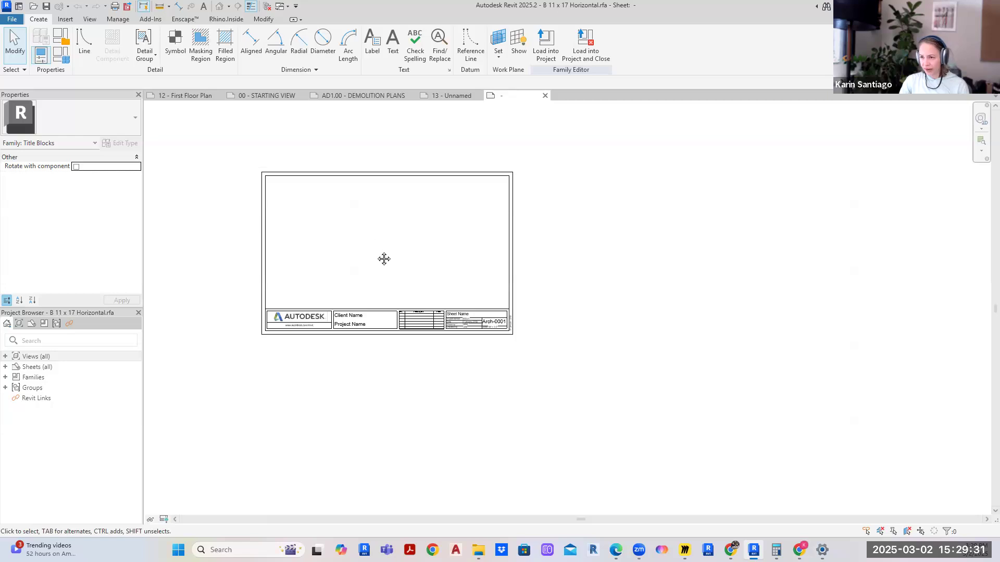
middle_click_drag(384, 259, 415, 283)
scroll(492, 260, "up", 1)
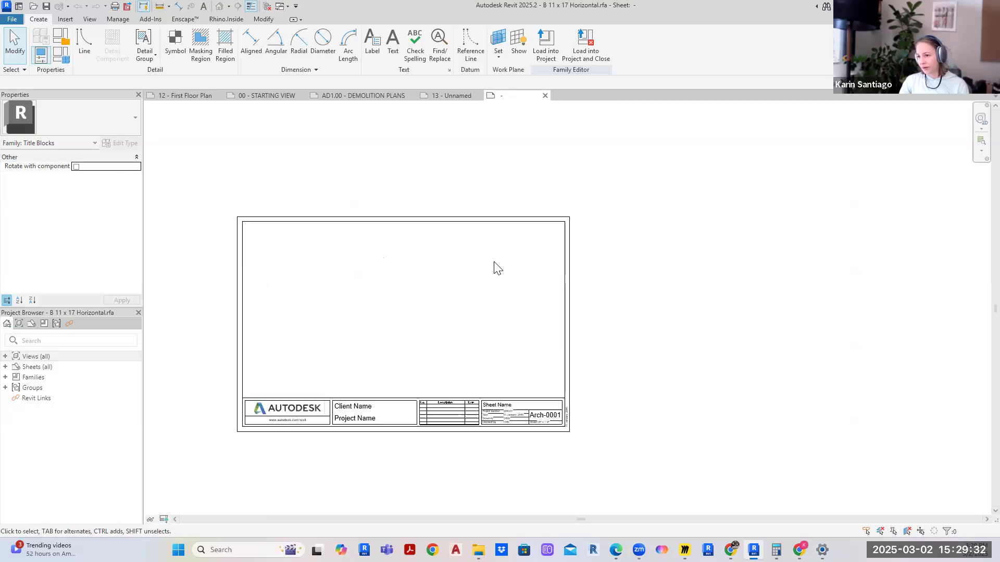
left_click(501, 224)
key("Delete")
left_click(566, 273)
key("Delete")
left_click(242, 299)
key("Delete")
- Delete the revision schedule from the title block's lower strip
scroll(292, 404, "up", 3)
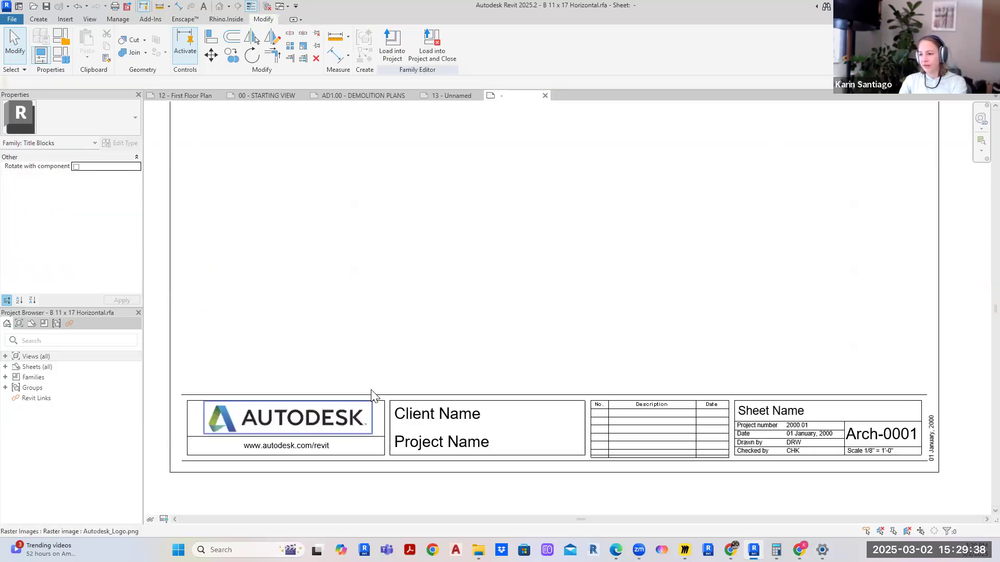
left_click(630, 434)
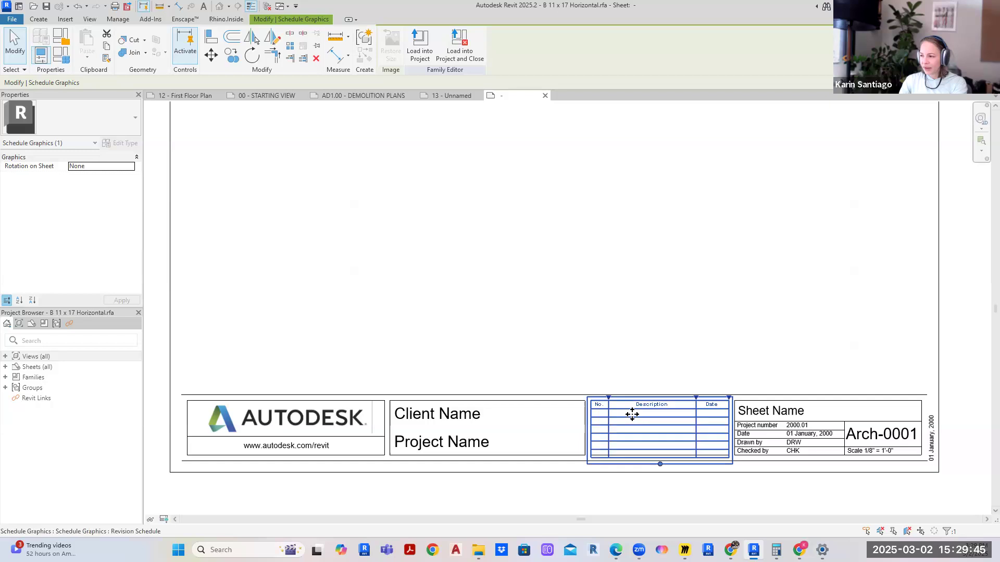
left_click(627, 330)
left_click(653, 431)
key("Delete")
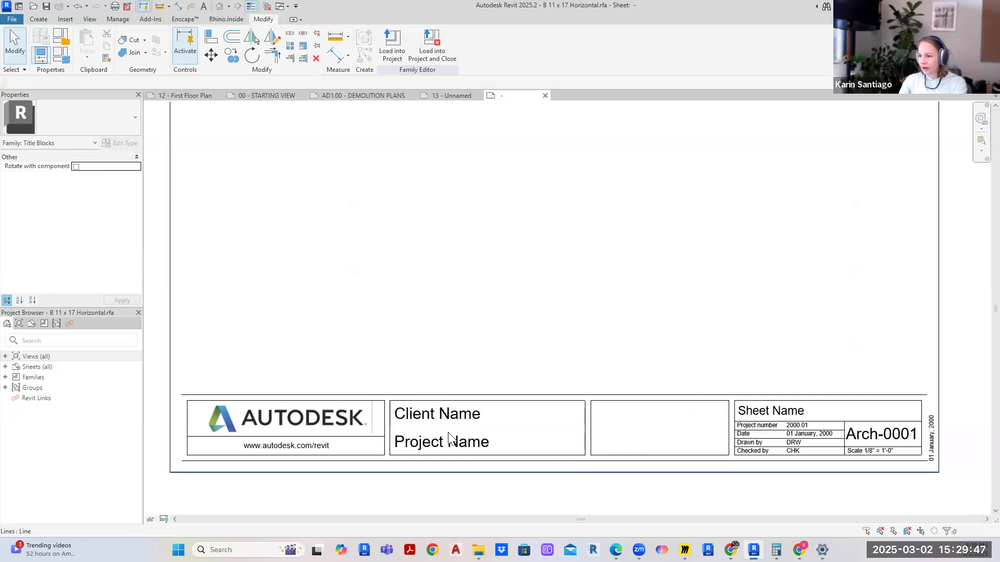
- Delete the Autodesk logo image and the web address text beneath it
left_click(307, 420)
key("Delete")
left_click(263, 446)
key("Delete")
- Delete the divider and four outline lines of the logo box, plus the long inner border line below it
left_click(224, 436)
key("Delete")
left_click(206, 401)
key("Delete")
left_click(213, 453)
key("Delete")
left_click(188, 439)
key("Delete")
left_click(384, 440)
key("Delete")
left_click(359, 461)
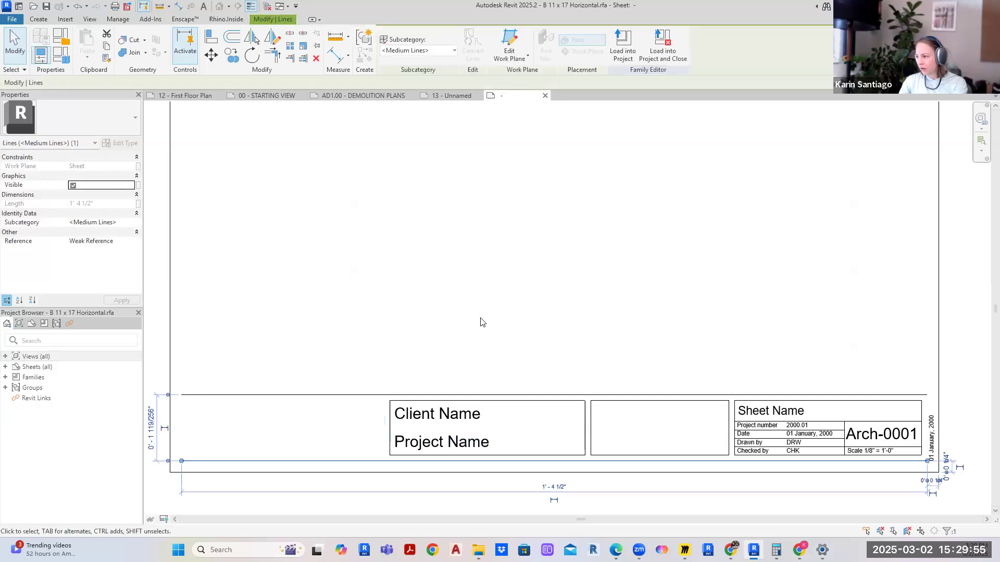
key("Delete")
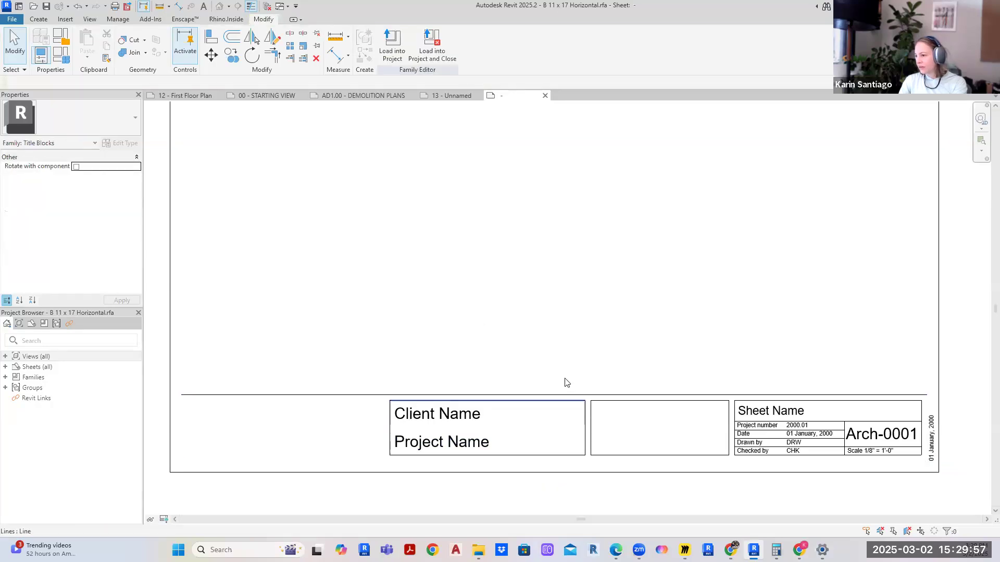
- Delete the four lines boxing in the Client Name and Project Name labels, keeping the labels
left_click(552, 401)
key("Delete")
left_click(560, 456)
key("Delete")
left_click(586, 440)
key("Delete")
left_click(389, 432)
key("Delete")
- Delete the four outline lines of the empty box beside the sheet information block
left_click(594, 429)
key("Delete")
left_click(637, 402)
key("Delete")
left_click(651, 456)
key("Delete")
left_click(729, 435)
key("Delete")
scroll(518, 346, "down", 2)
scroll(587, 417, "up", 5)
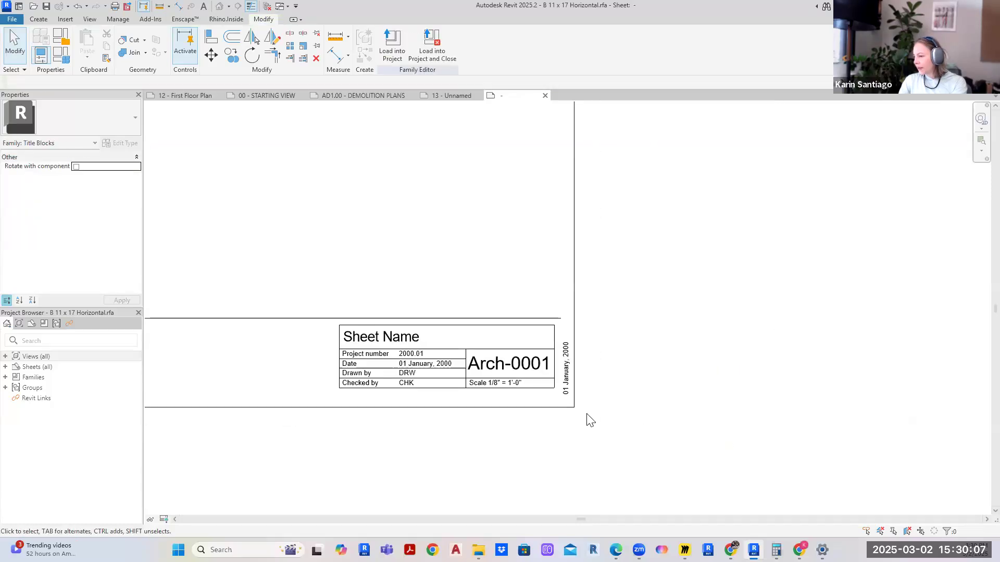
middle_click_drag(623, 358, 773, 388)
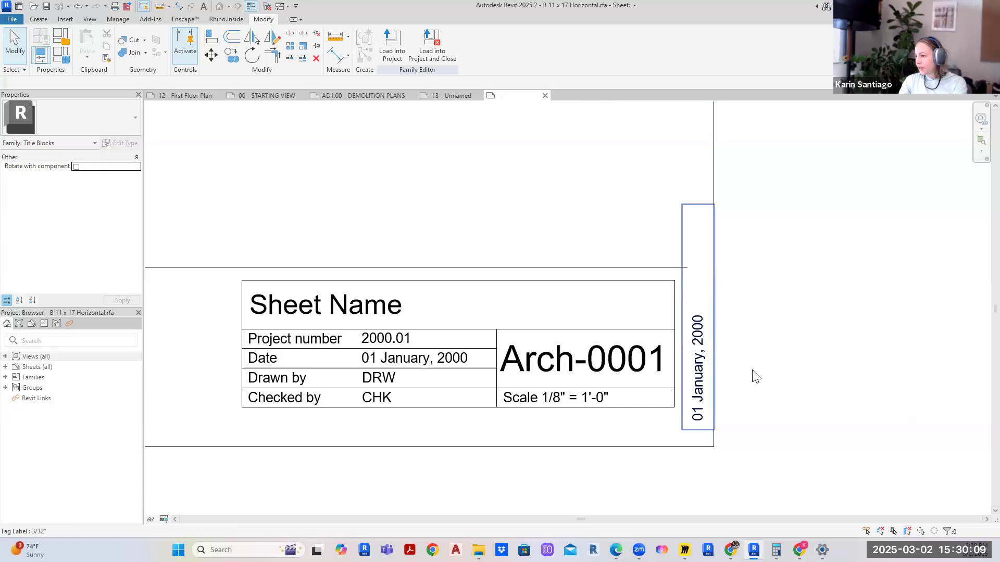
scroll(845, 379, "down", 1)
scroll(848, 354, "down", 2)
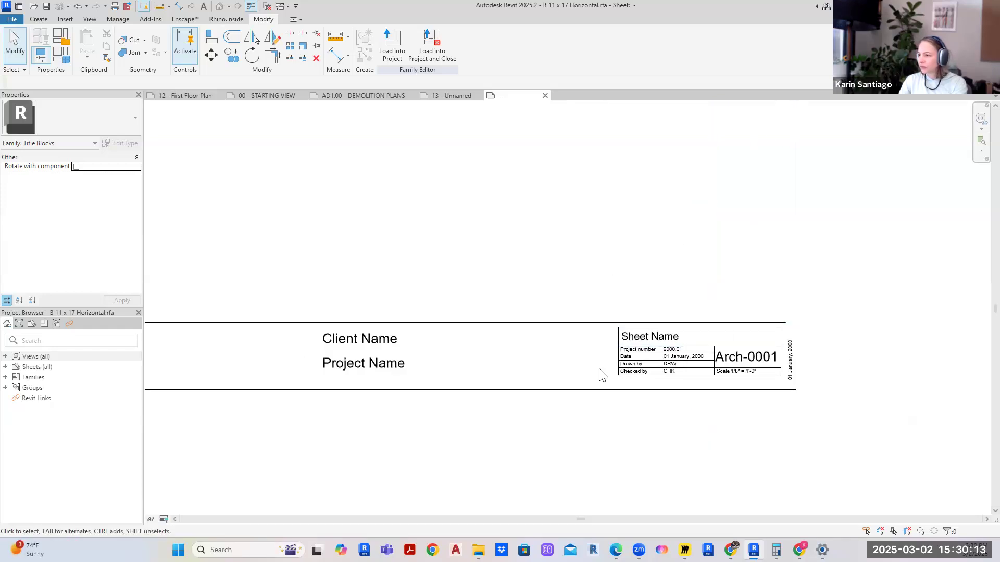
scroll(529, 288, "down", 2)
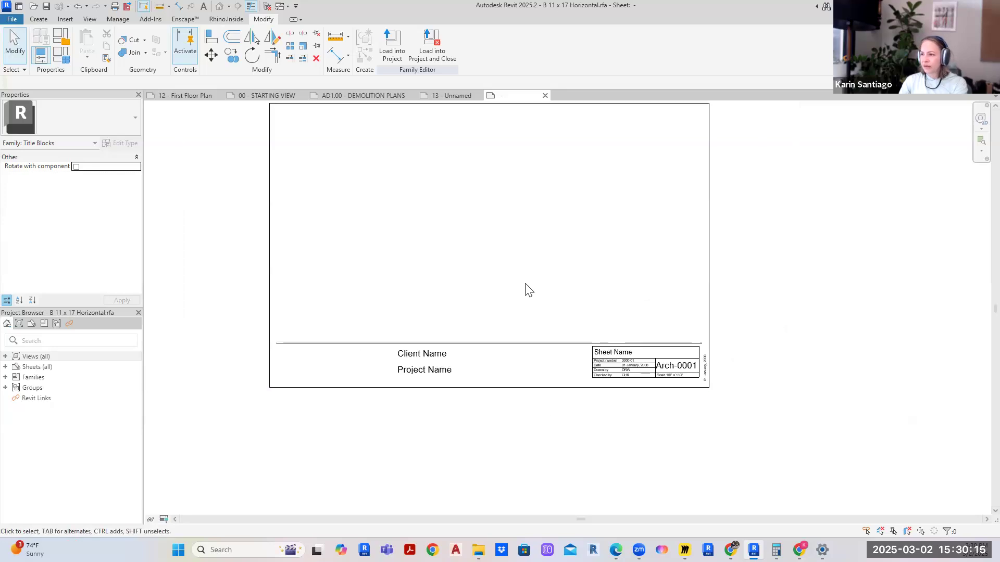
middle_click_drag(498, 249, 490, 256)
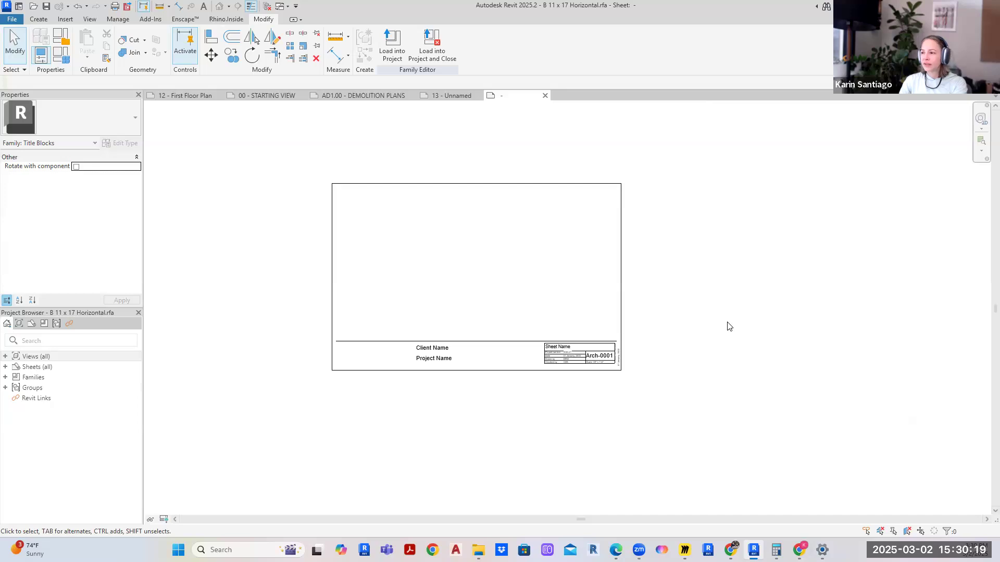
scroll(724, 303, "up", 1)
scroll(716, 289, "down", 1)
middle_click_drag(714, 296, 706, 324)
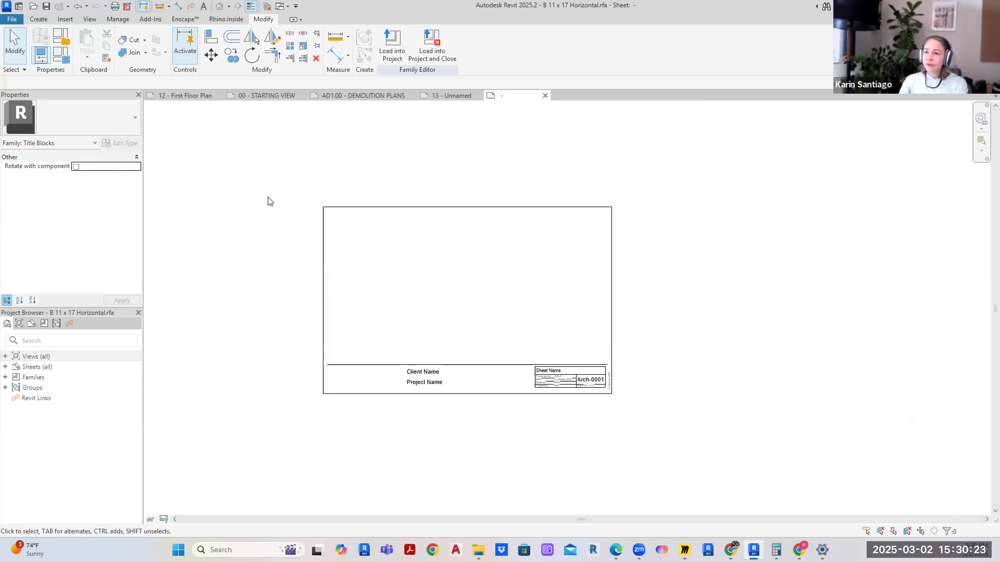
- Start saving the title block as a new family file in the 02_Revit Families folder
left_click(11, 20)
mouse_move(50, 143)
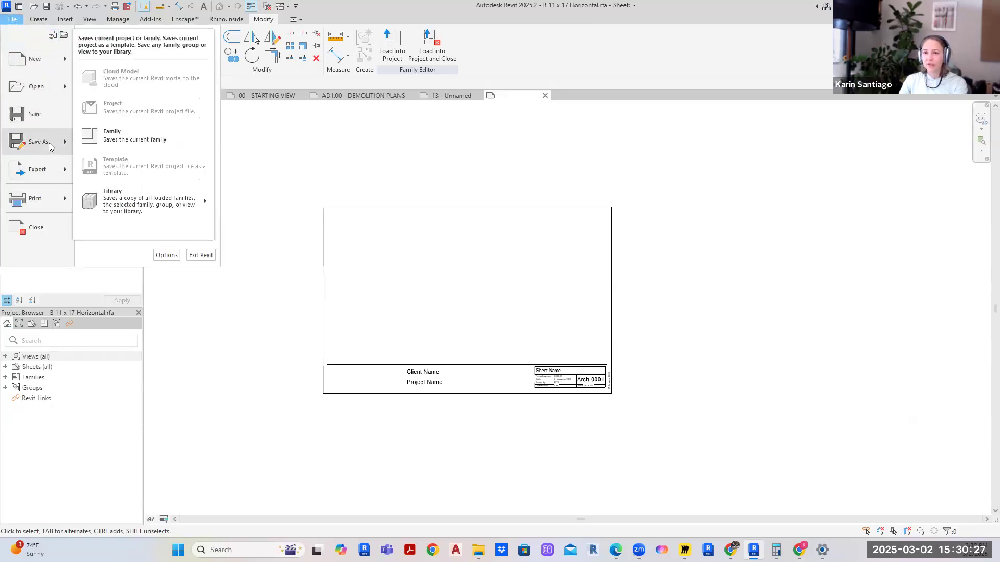
left_click(146, 140)
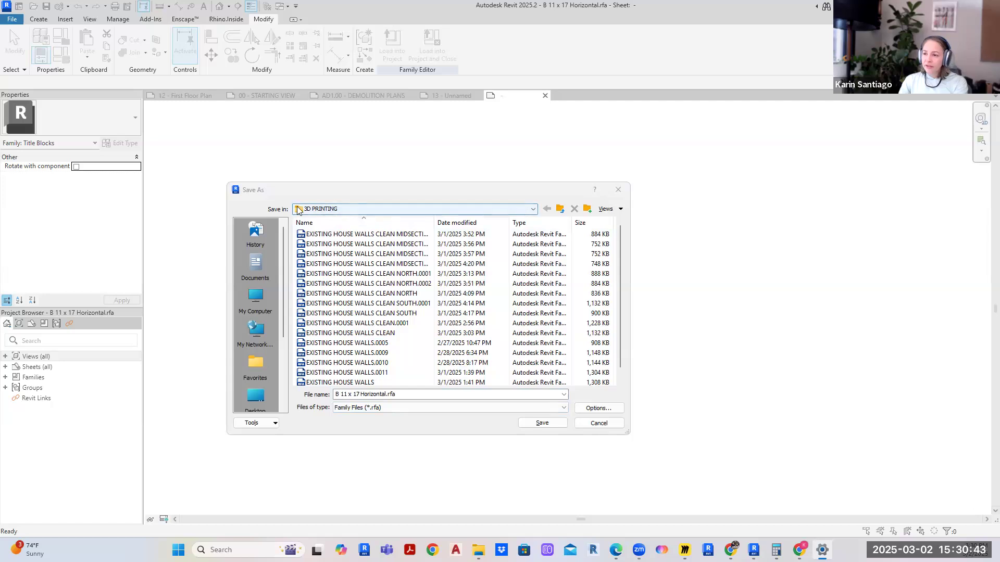
left_click(561, 210)
scroll(324, 320, "down", 2)
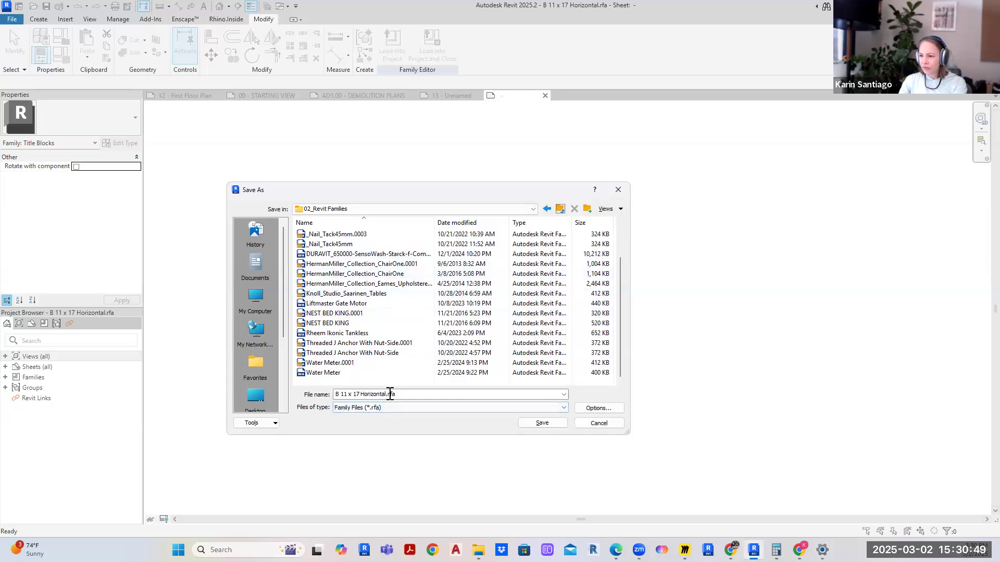
- Name the family file 24 X 36 ARC 502 Horizontal.rfa and save it
left_click(364, 395)
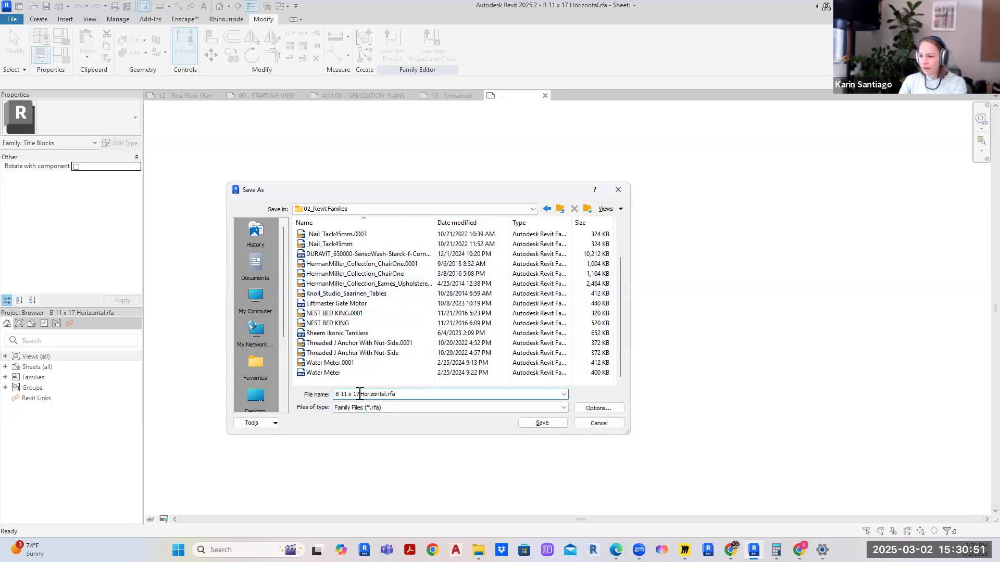
left_click_drag(361, 394, 334, 394)
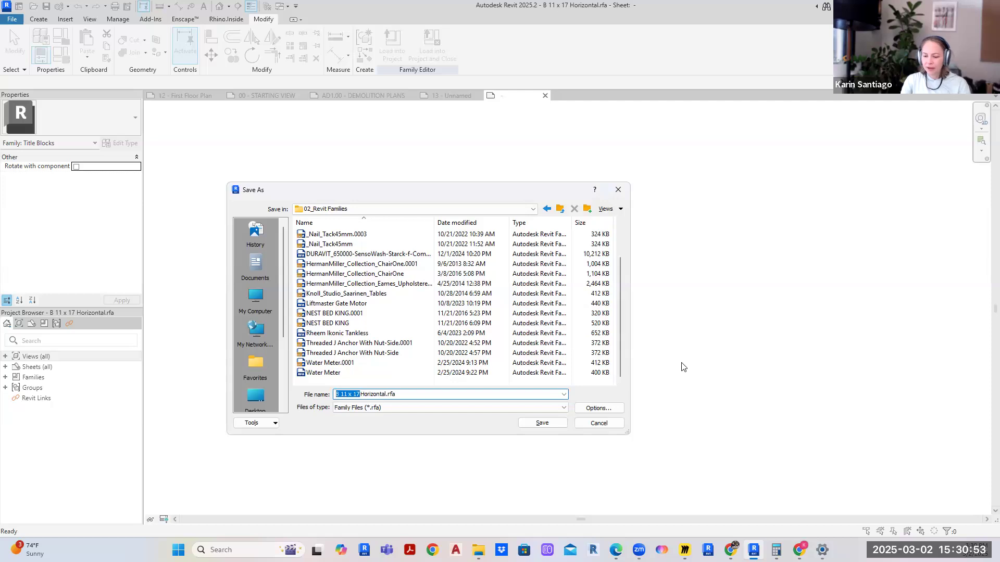
type("24 X 3")
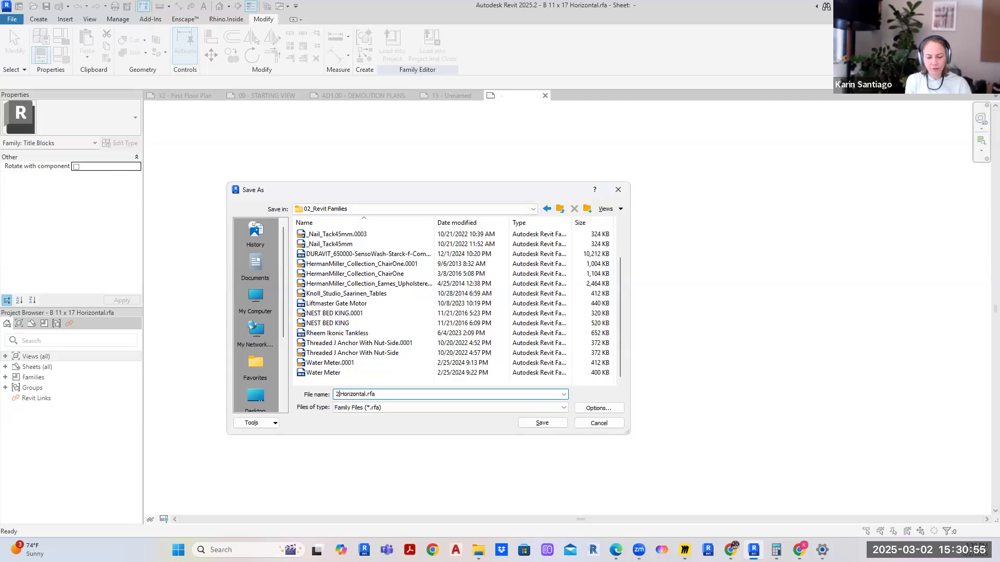
type("6")
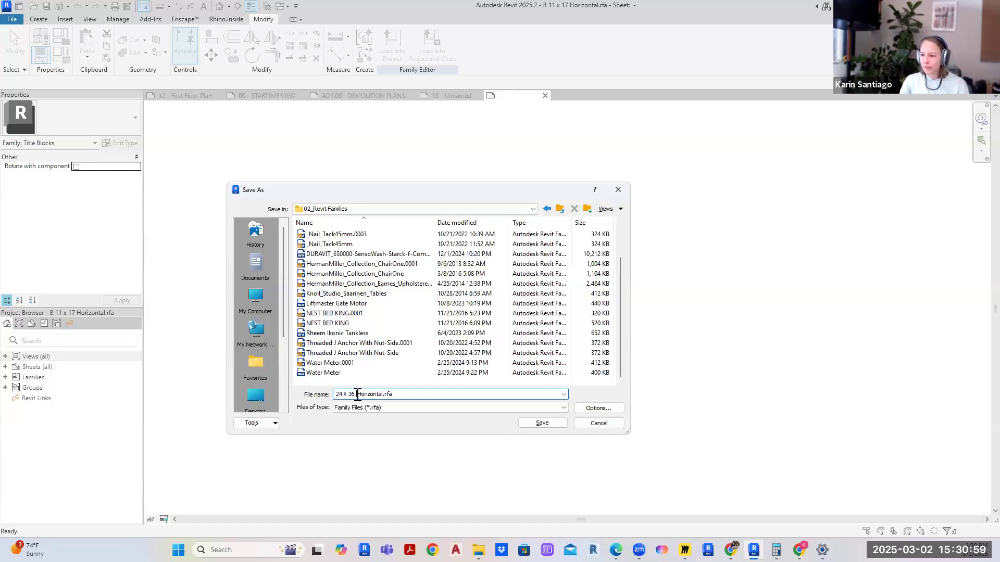
type(" ARC")
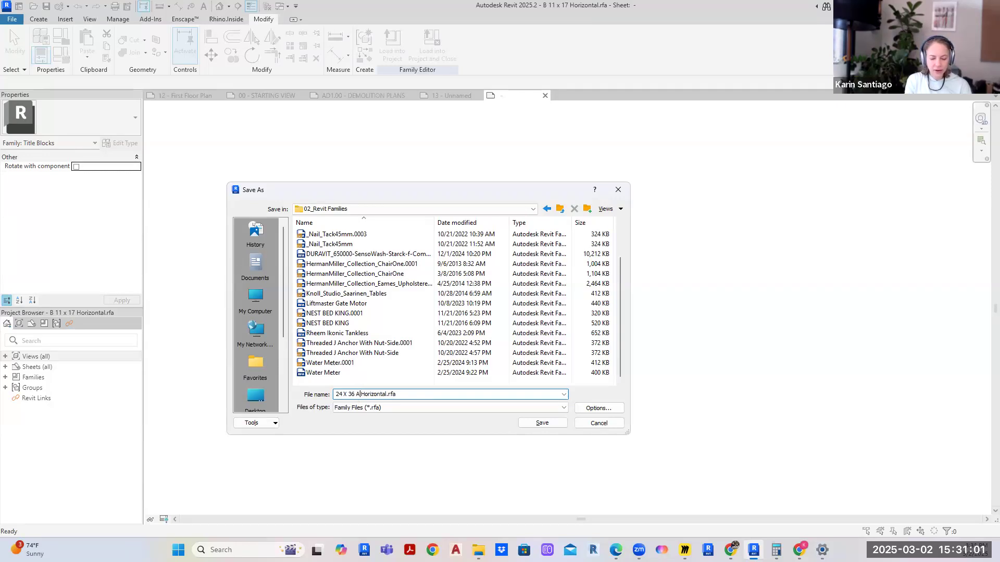
type(" 502")
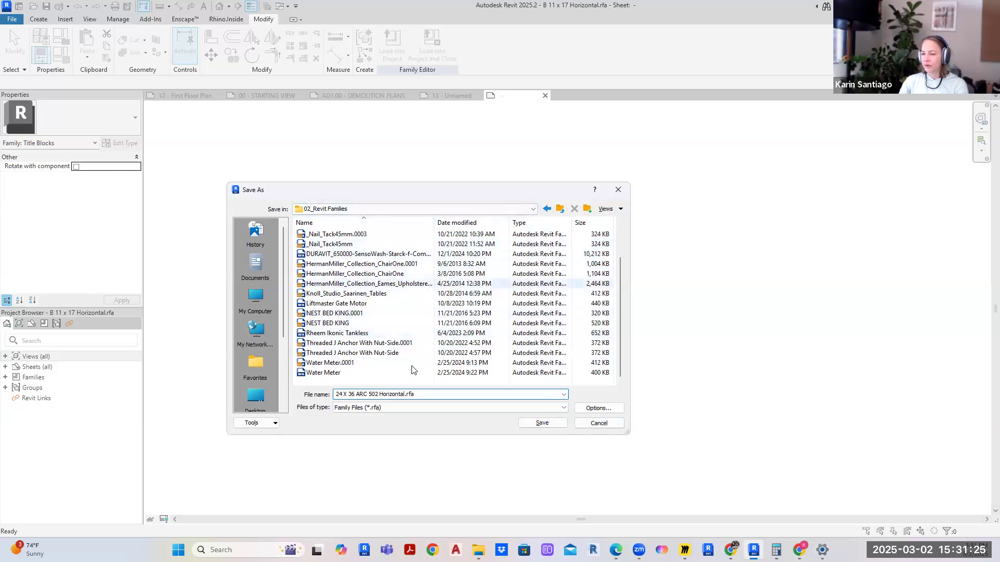
left_click(542, 423)
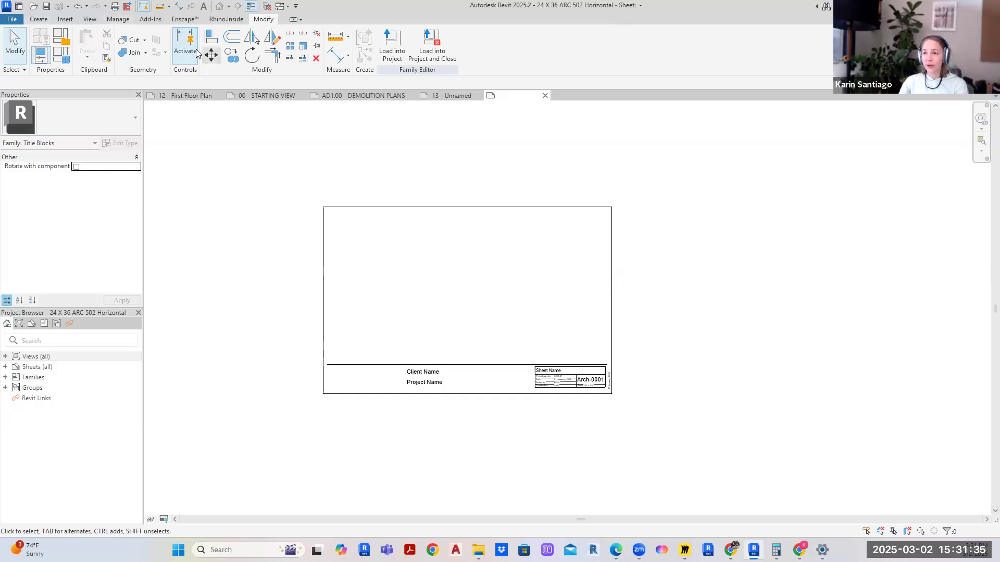
- Add aligned dimensions for the sheet outline's overall height and width, placed beside and above the outline
left_click(339, 56)
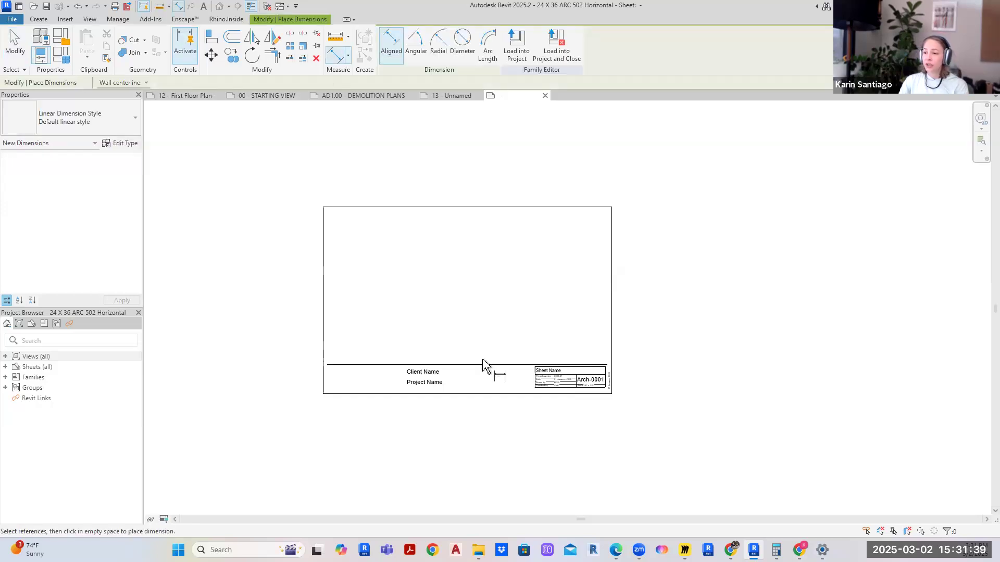
left_click(452, 208)
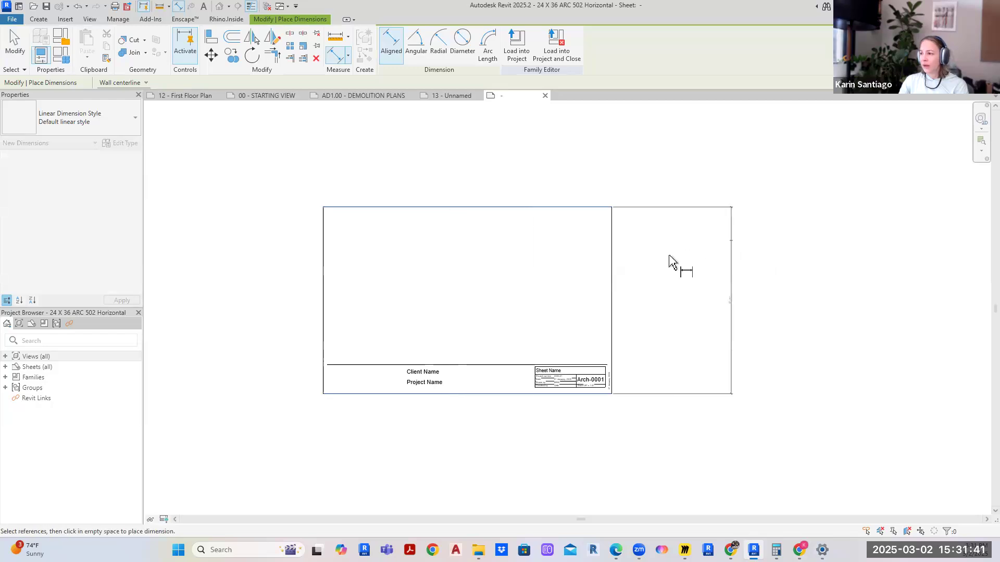
left_click(665, 264)
left_click(324, 255)
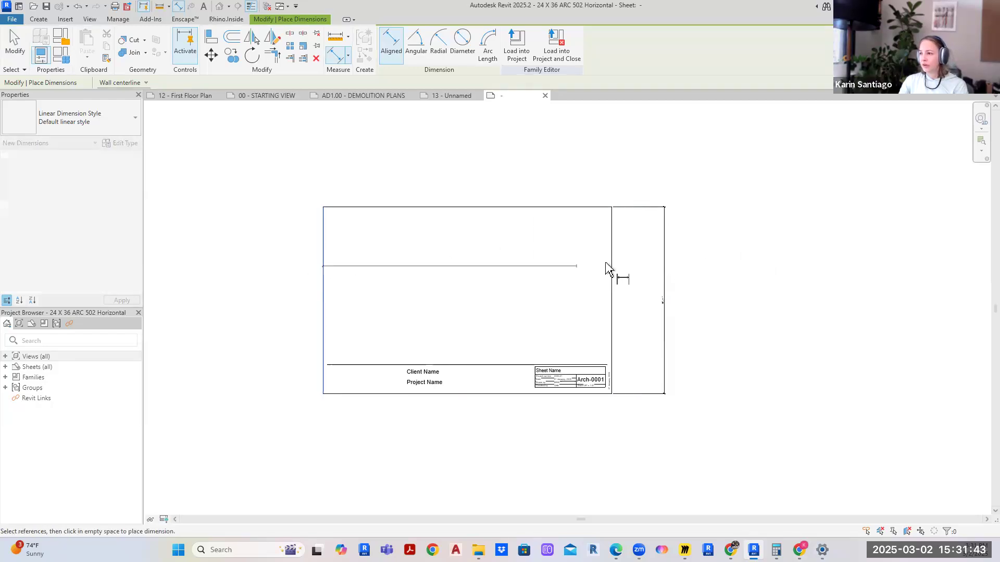
left_click(597, 228)
left_click(598, 188)
key("Escape")
key("Escape")
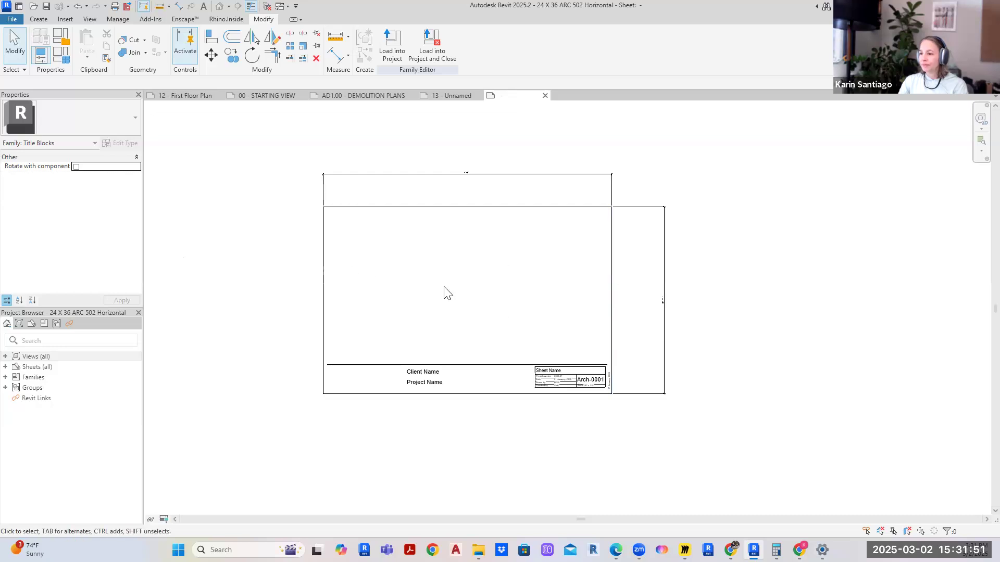
left_click(611, 281)
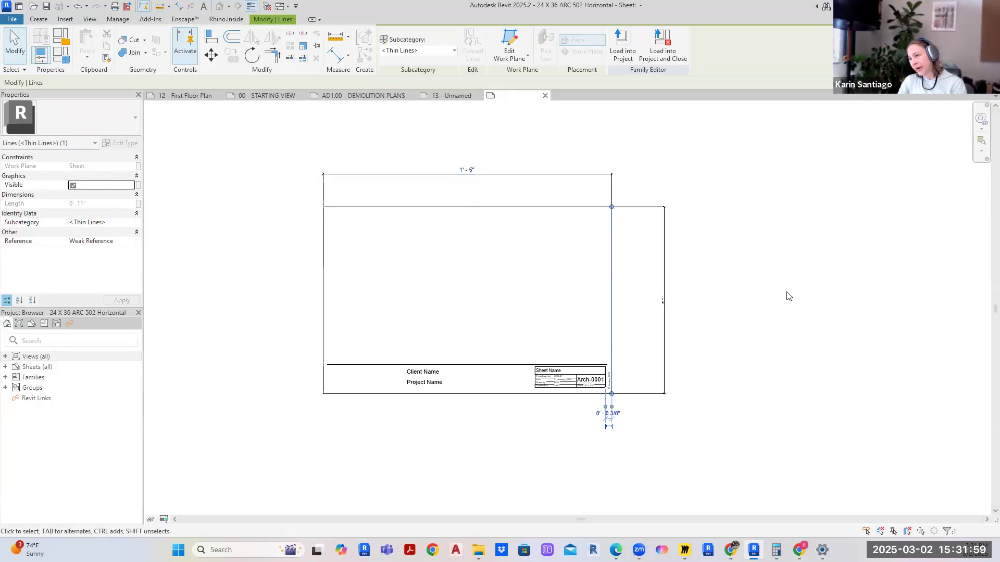
left_click(493, 304)
left_click(323, 291)
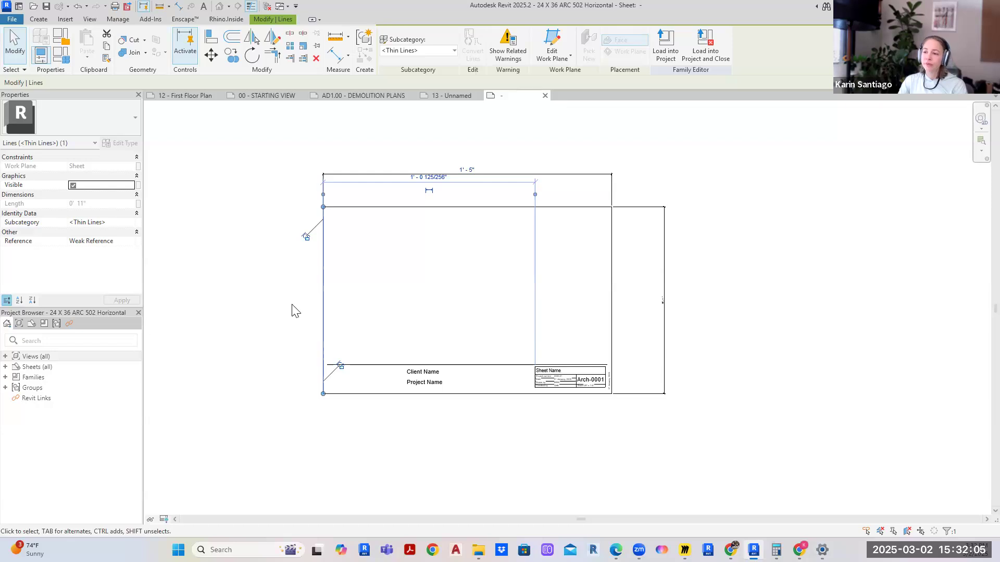
left_click(250, 304)
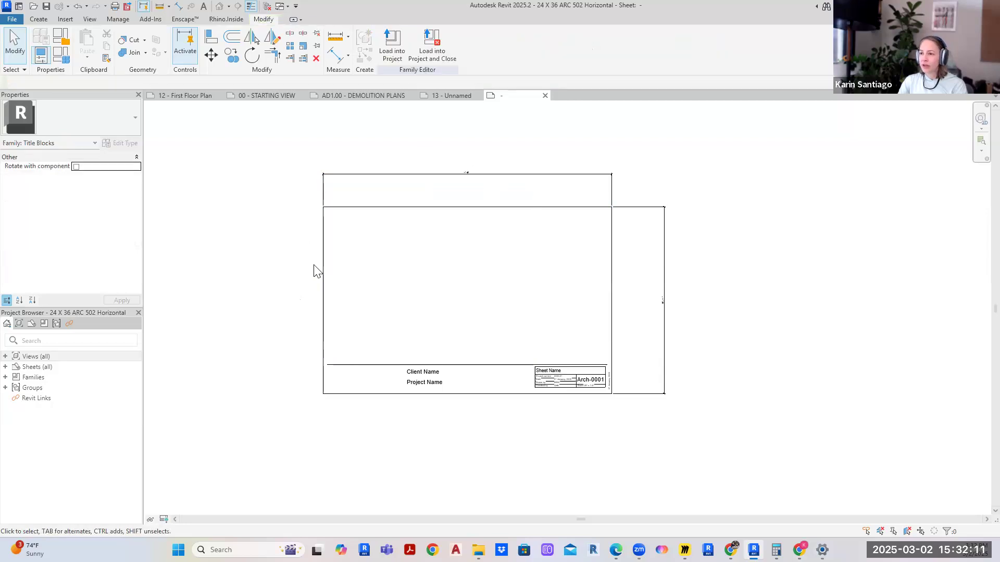
left_click(375, 178)
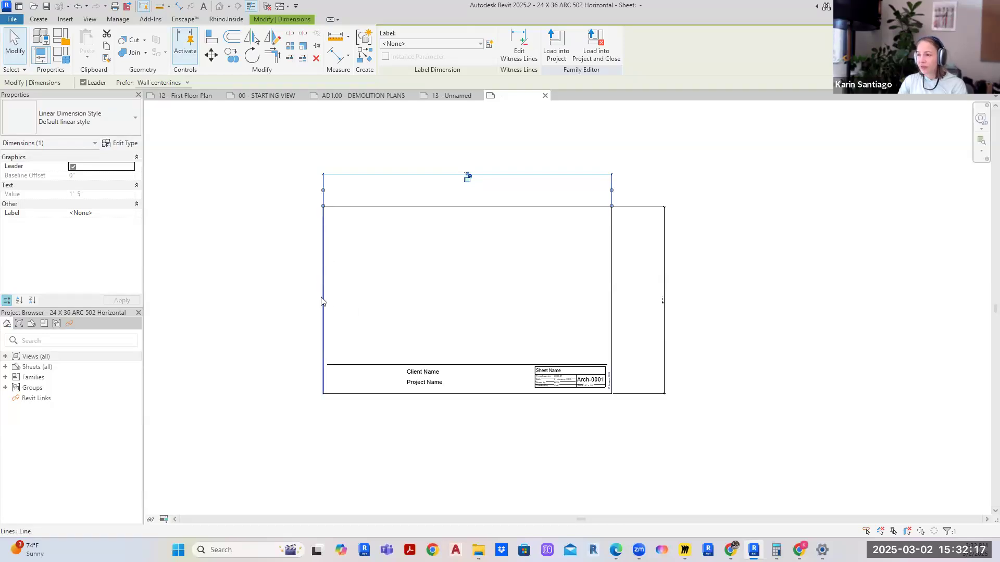
left_click(257, 294)
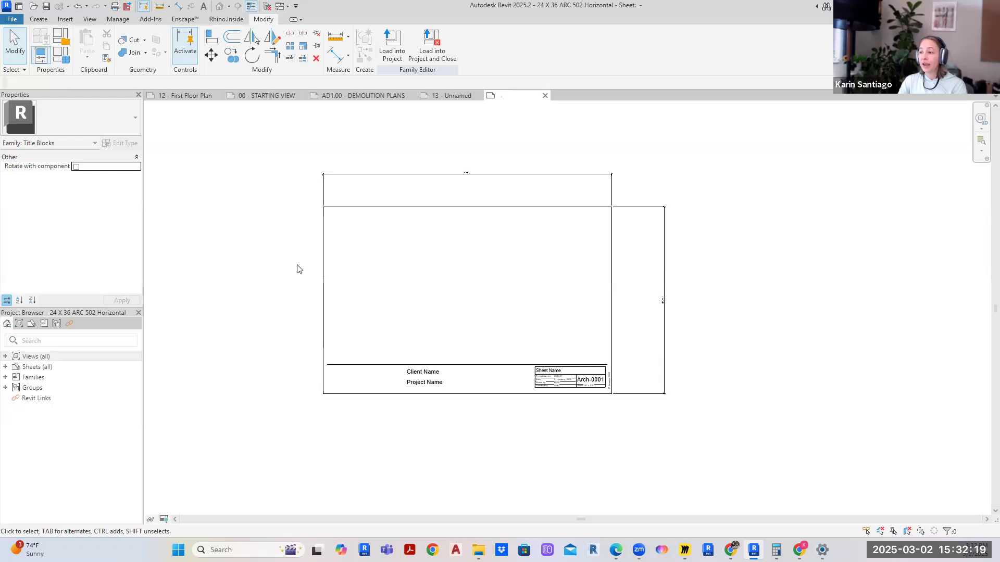
- Set the sheet outline's overall width to 3' by moving its left edge line
left_click(323, 264)
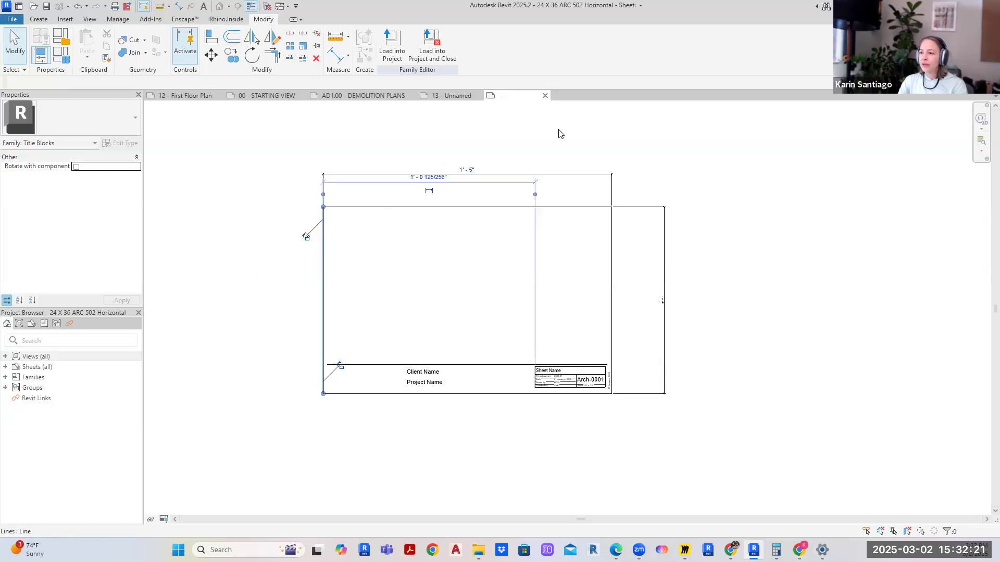
left_click(462, 166)
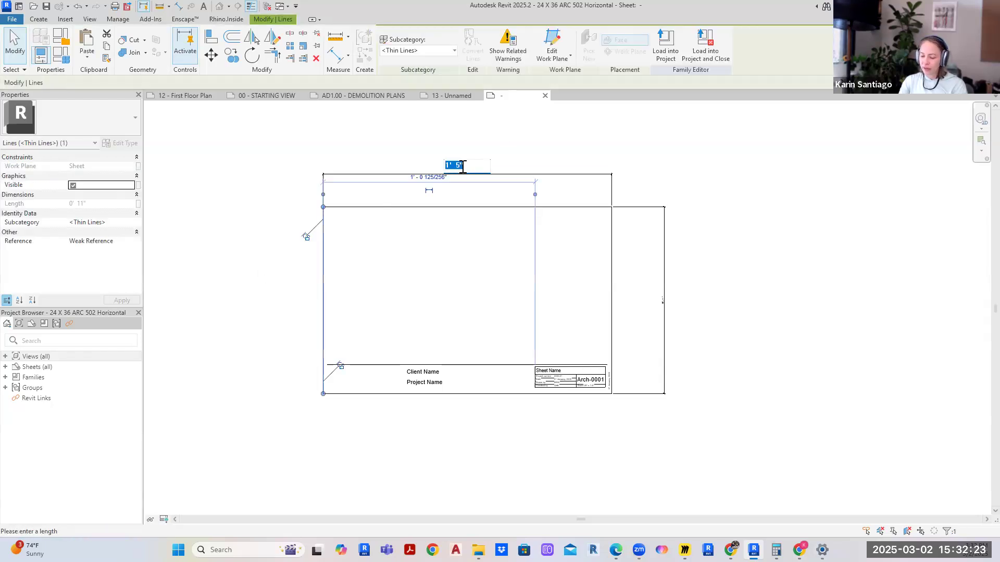
type("3")
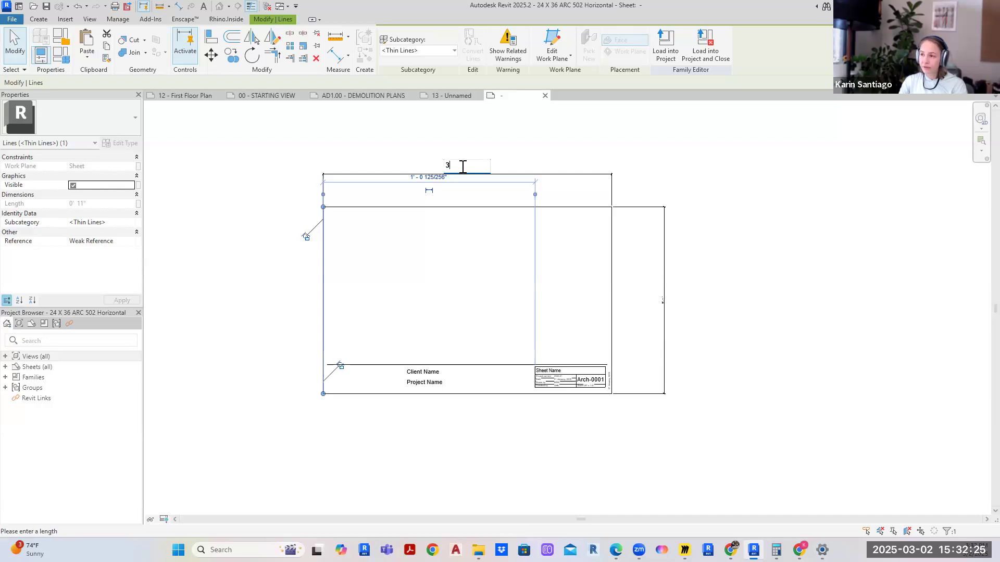
key("Return")
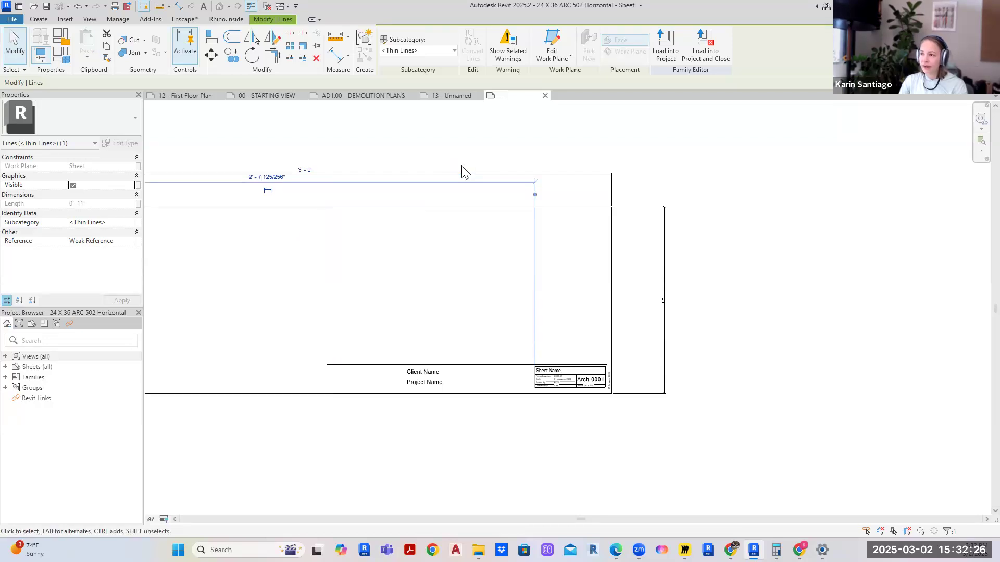
left_click(729, 311)
scroll(750, 315, "down", 3)
scroll(763, 319, "up", 1)
scroll(597, 289, "up", 2)
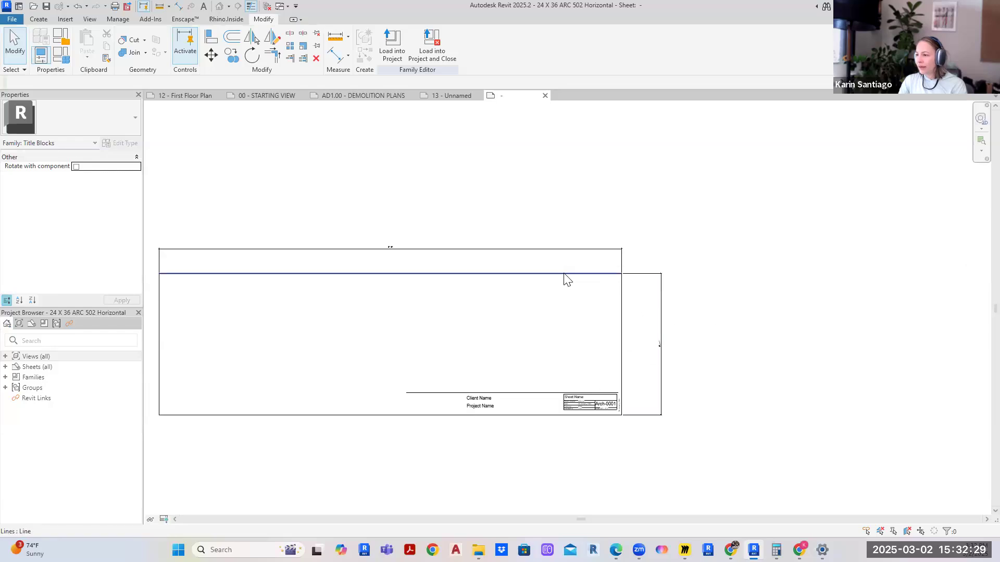
- Set the sheet outline's overall height to 2' by moving its top edge line
left_click(564, 274)
left_click(711, 231)
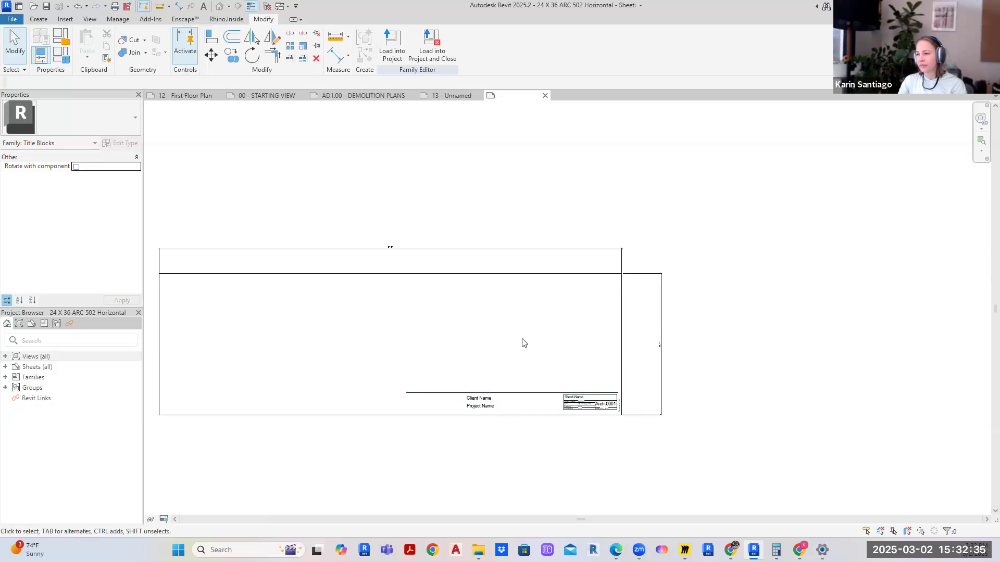
scroll(594, 369, "down", 2)
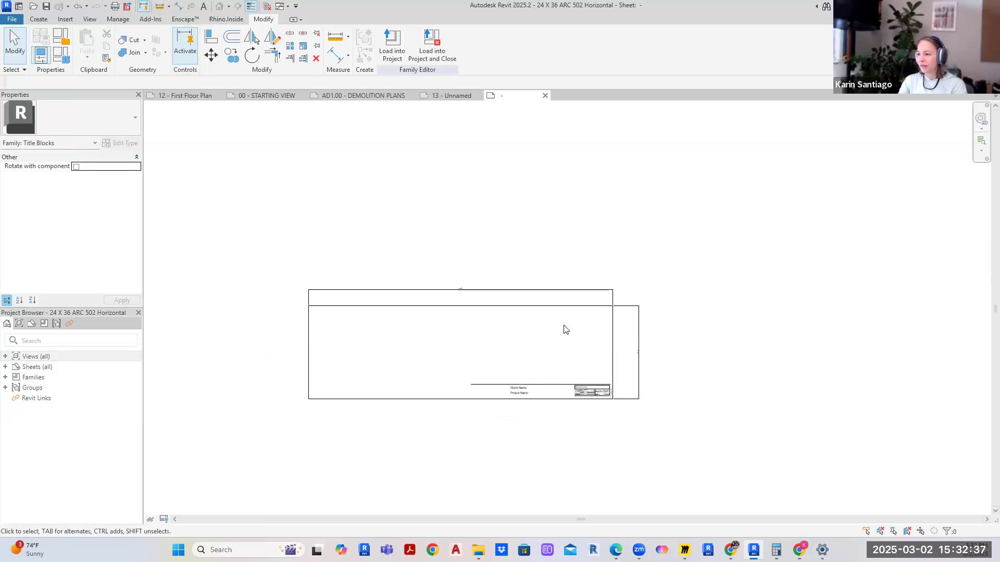
scroll(564, 339, "up", 2)
left_click(572, 301)
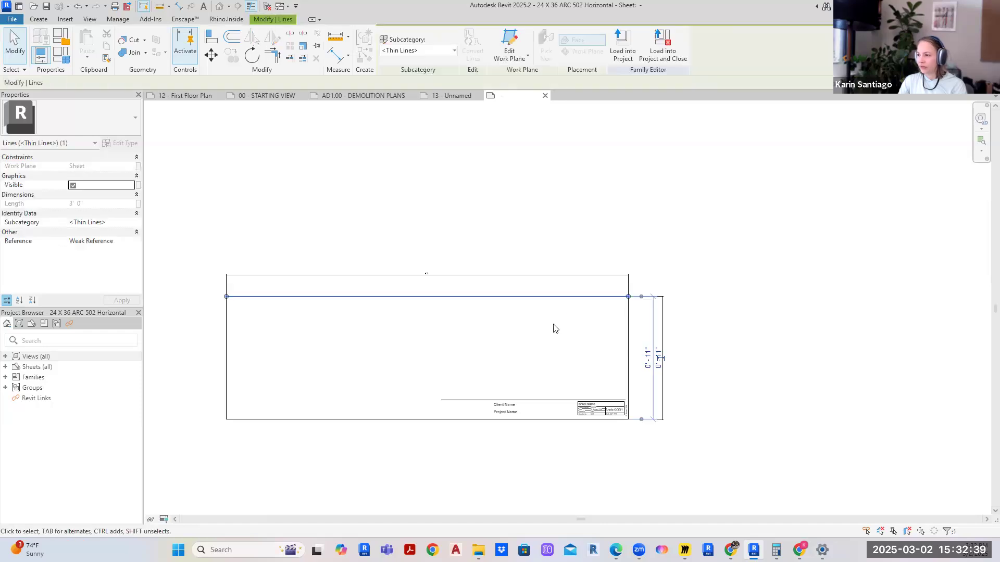
key("Escape")
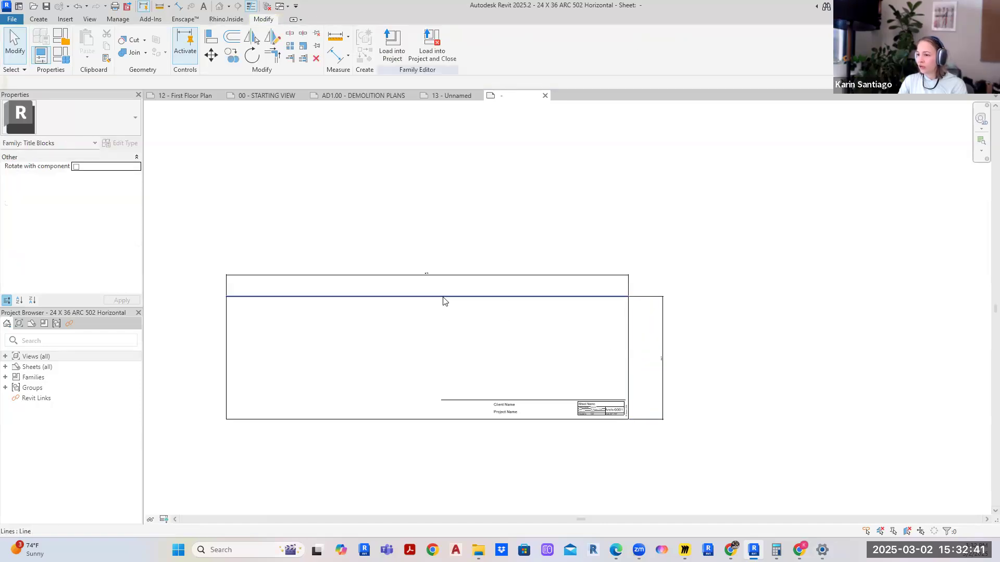
left_click(442, 301)
left_click(649, 358)
type("2")
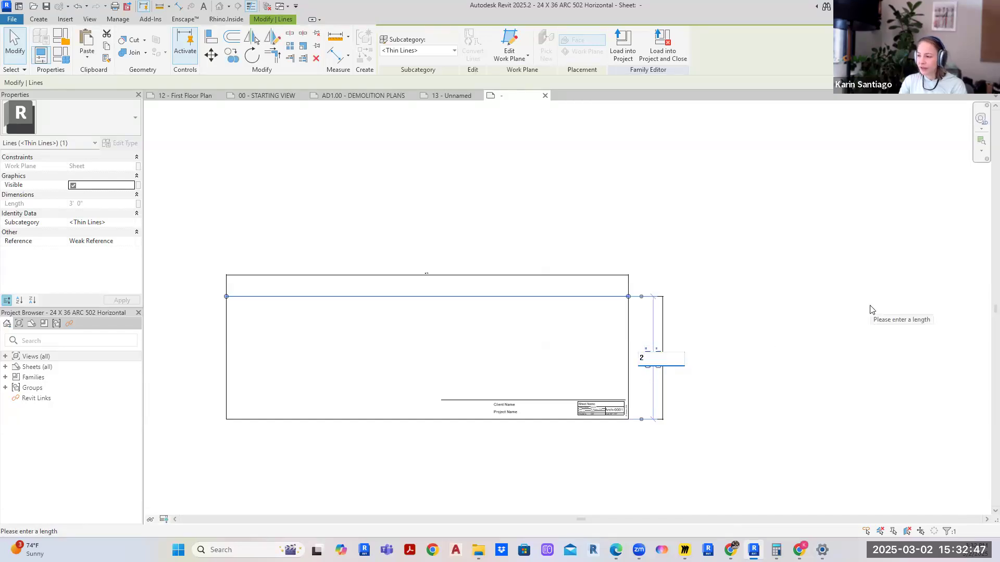
key("Return")
left_click(786, 313)
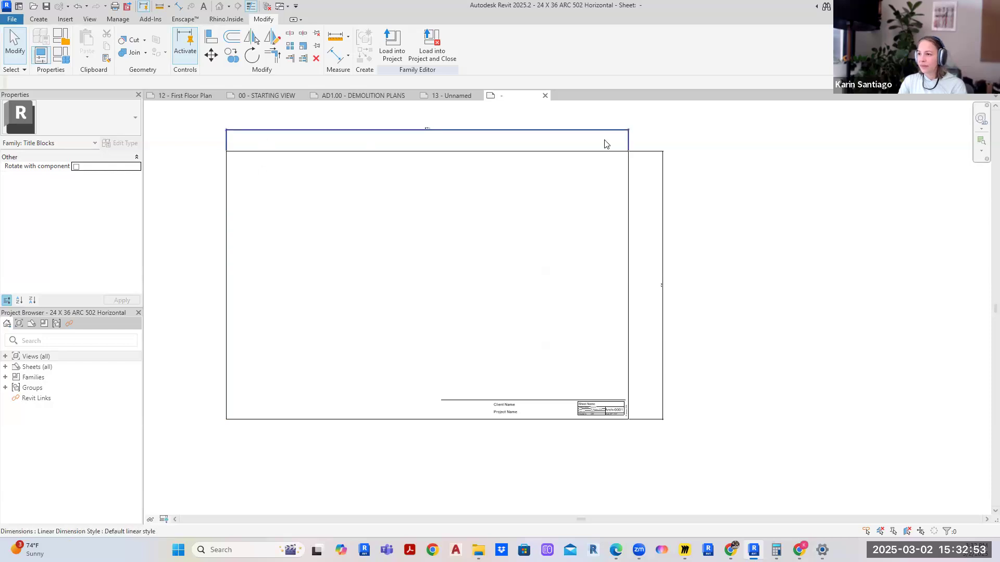
scroll(427, 121, "up", 5)
scroll(439, 145, "down", 4)
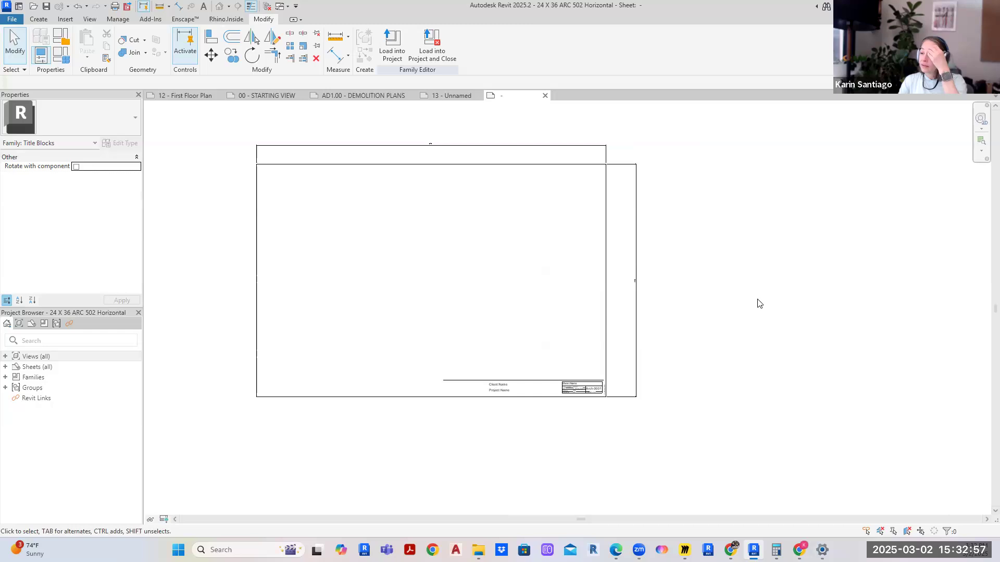
scroll(625, 419, "up", 2)
scroll(755, 292, "down", 2)
middle_click_drag(771, 252, 721, 319)
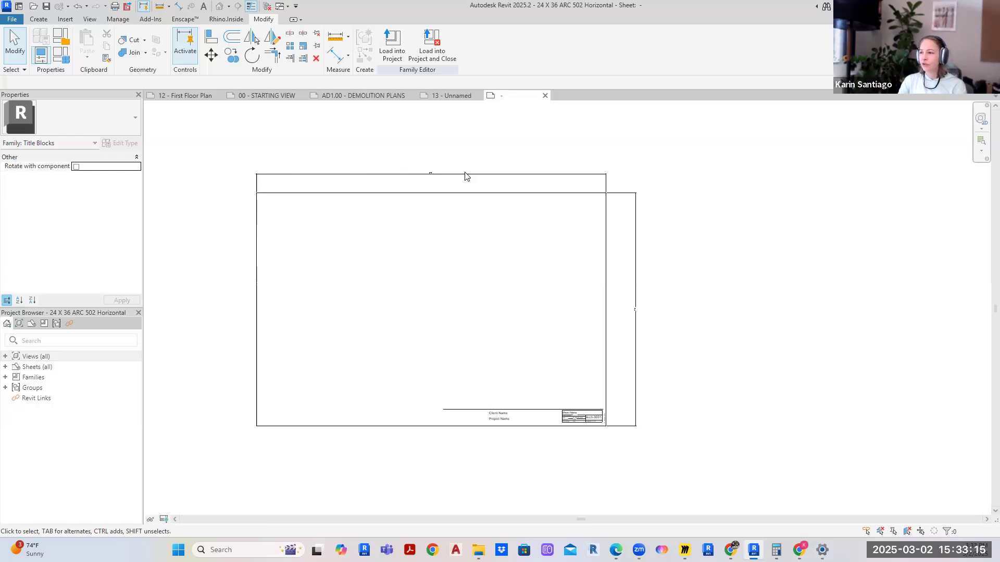
middle_click_drag(394, 328, 442, 304)
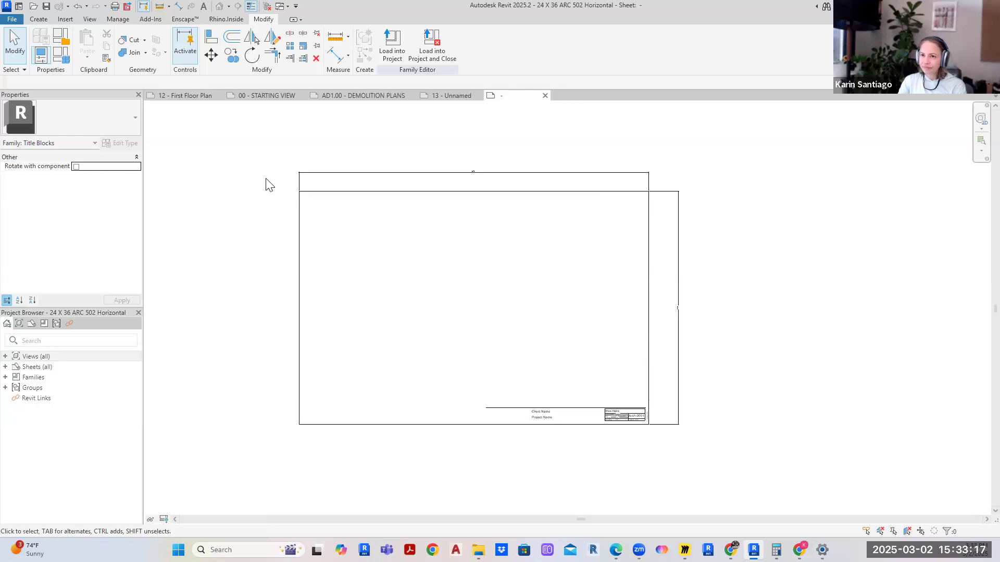
- Sketch a rectangular filled region boundary about 3" wide along the inside of the sheet's right edge, over its full 2' height
left_click(39, 18)
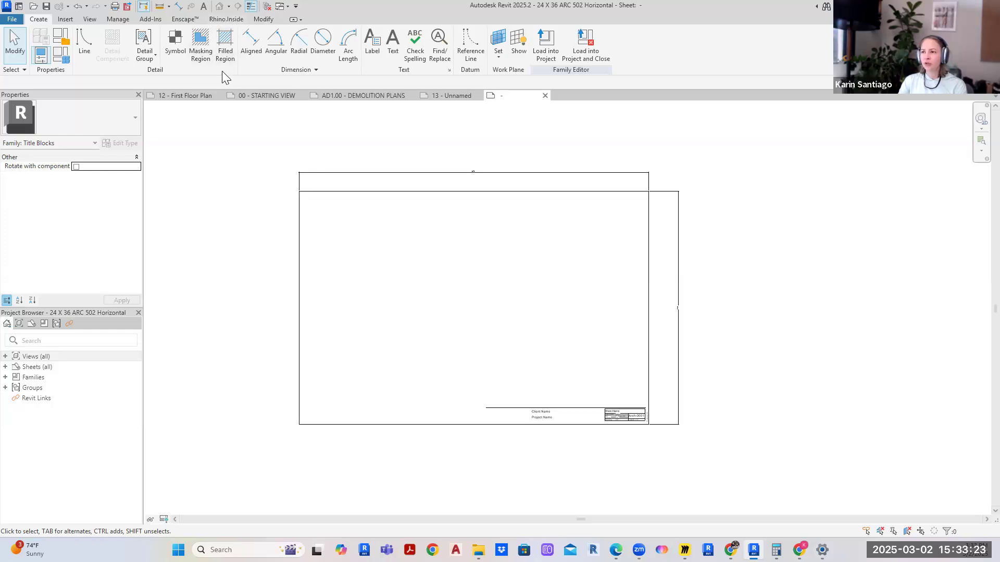
left_click(224, 50)
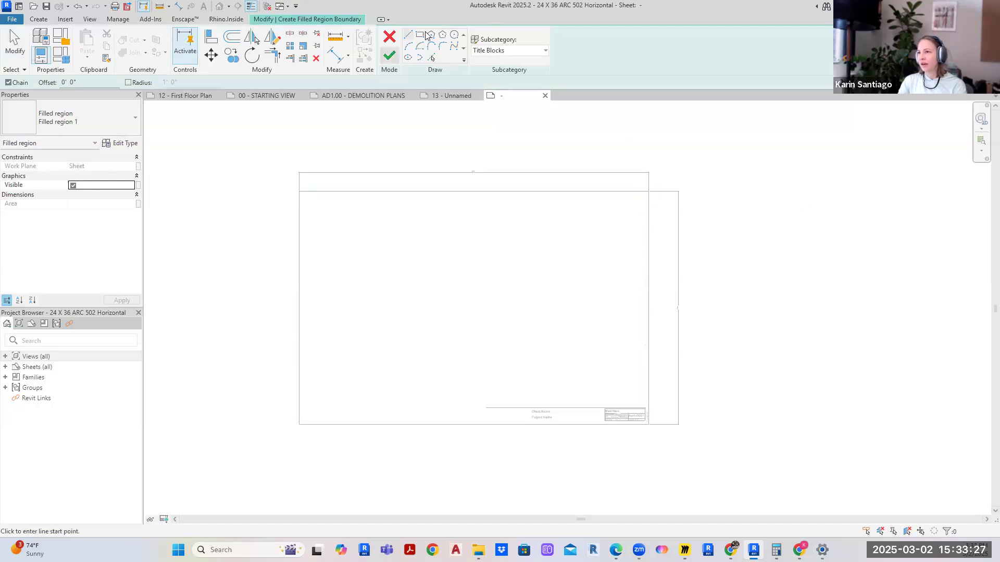
left_click(421, 35)
left_click(649, 192)
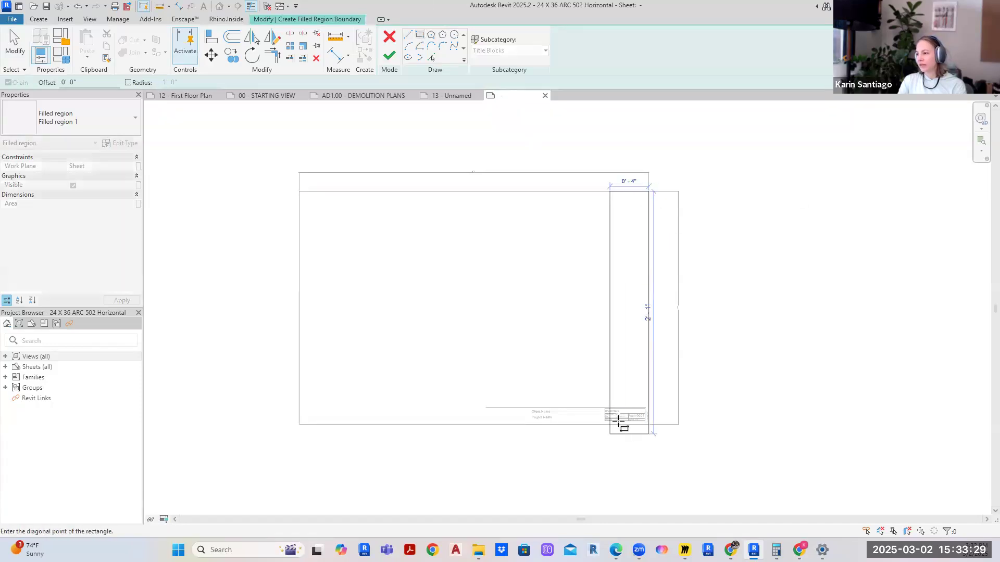
left_click(619, 424)
key("Escape")
- Set the filled region boundary's width to 2 1/2" by moving its left line, and finish the sketch
left_click(620, 224)
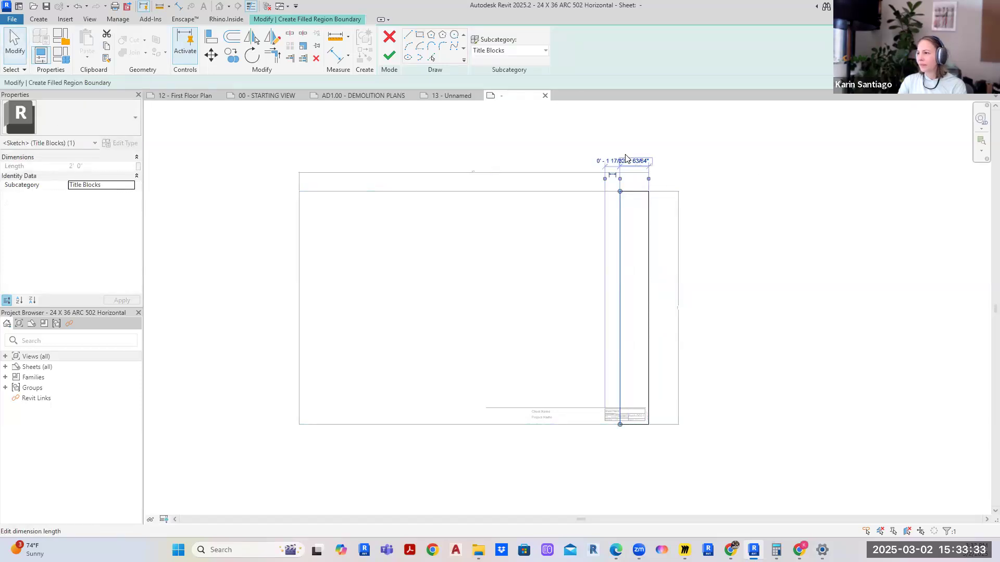
scroll(626, 159, "up", 3)
left_click(644, 169)
type("0")
key("Return")
left_click(551, 295)
left_click(631, 281)
left_click(650, 186)
type("0 2.5")
key("Return")
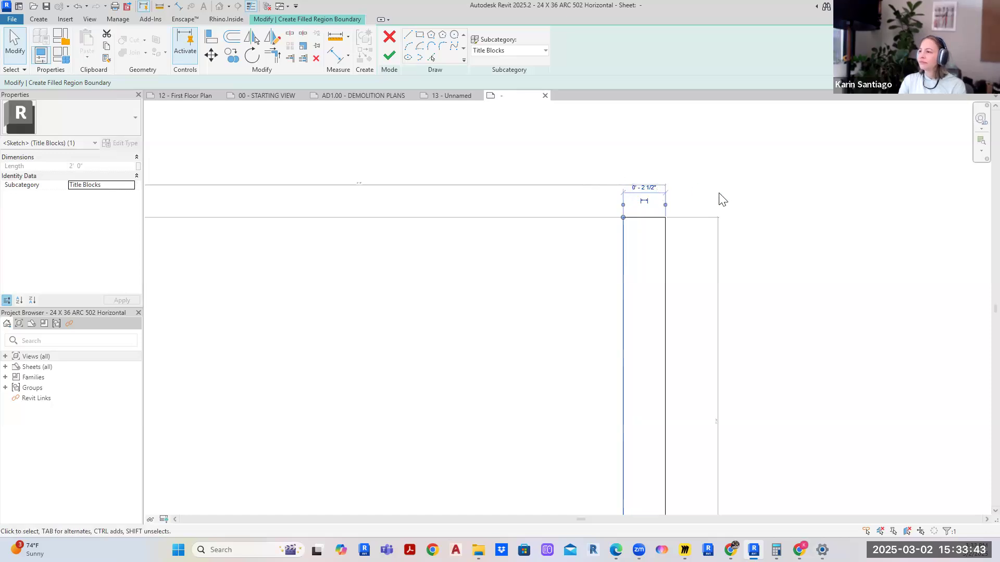
left_click(744, 315)
scroll(745, 315, "down", 5)
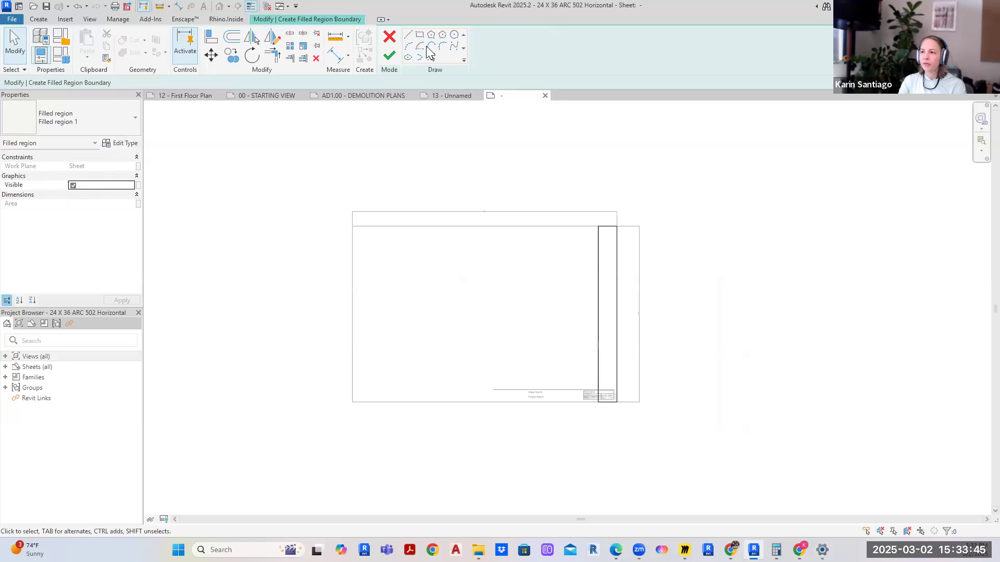
left_click(390, 58)
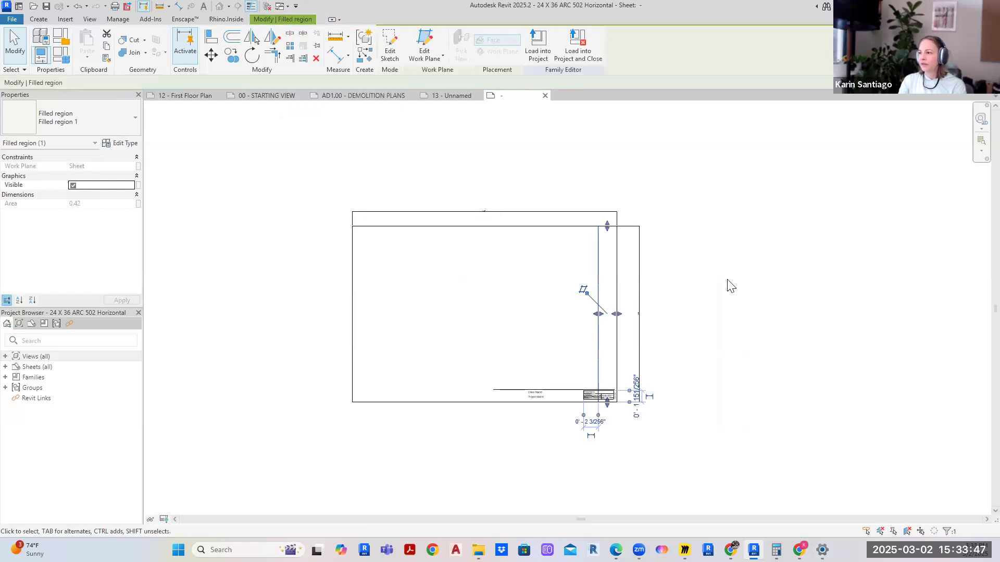
- Examine the fill pattern of the new filled region strip up close
scroll(578, 221, "up", 6)
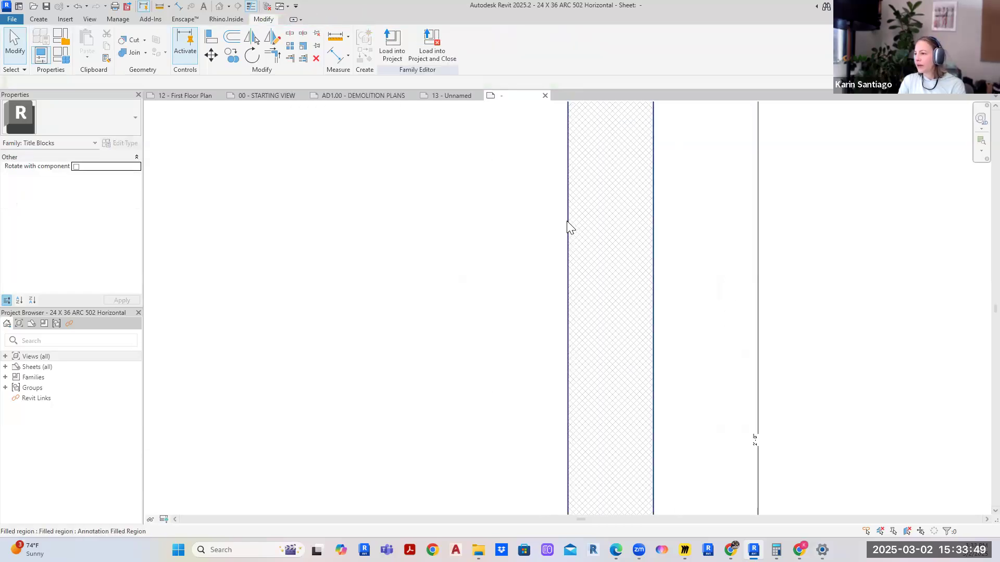
left_click(610, 226)
scroll(609, 224, "up", 2)
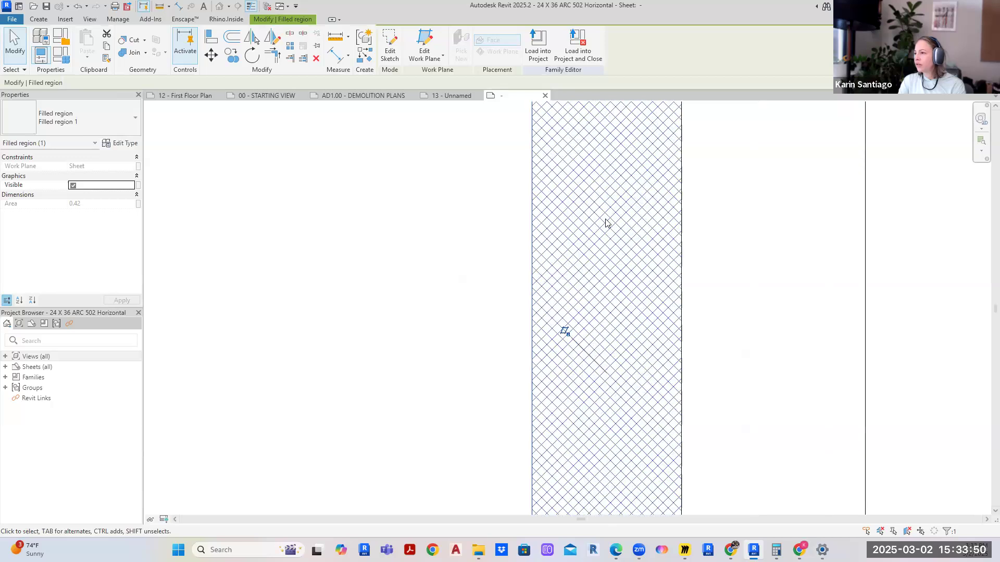
left_click(720, 227)
scroll(721, 227, "down", 4)
middle_click_drag(699, 292, 698, 276)
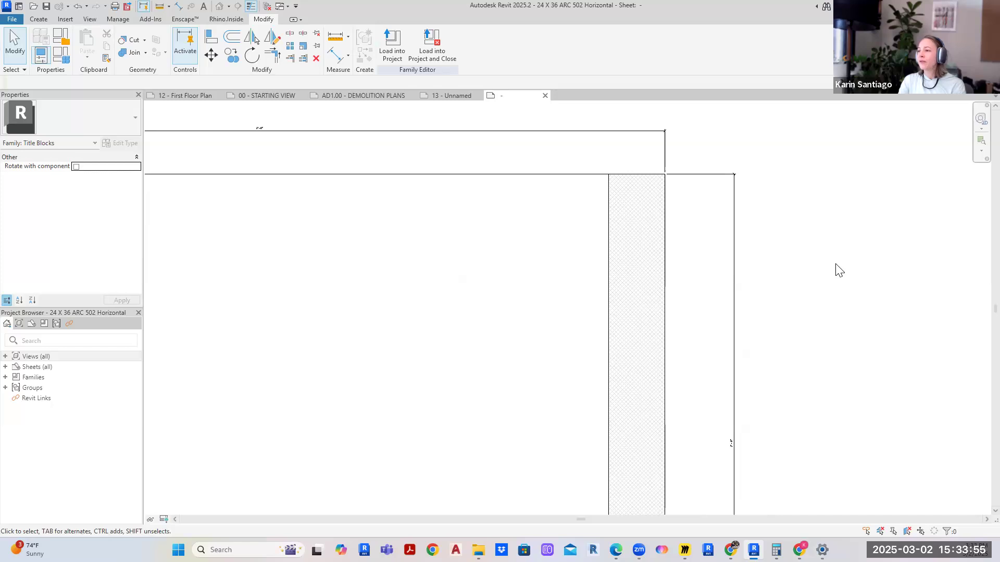
left_click(608, 240)
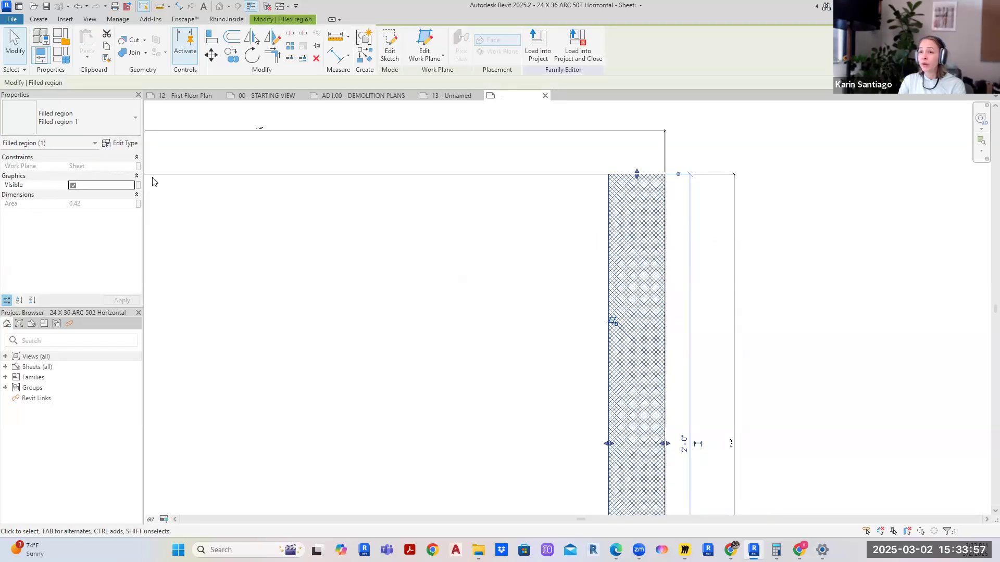
left_click(443, 272)
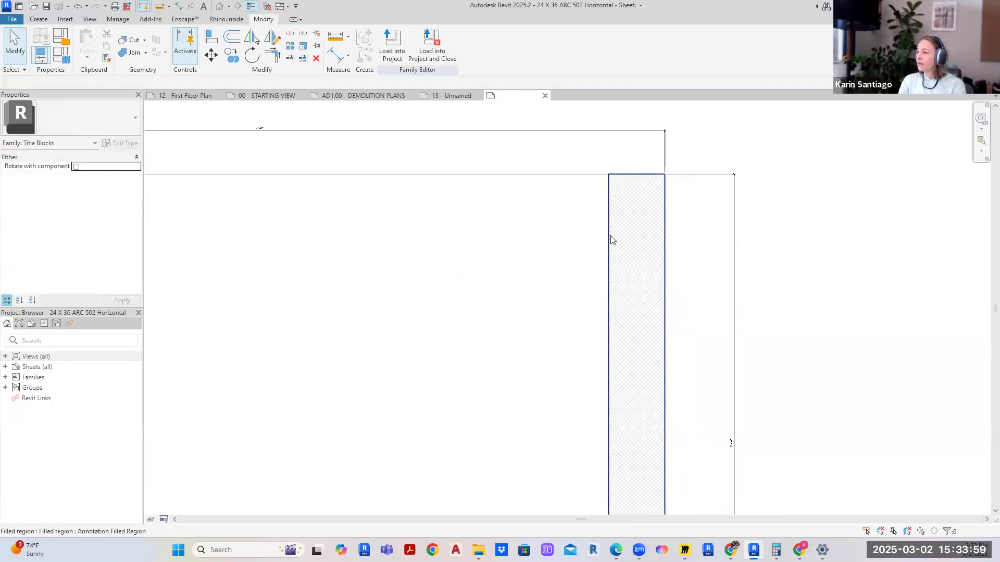
- Duplicate the strip's filled region type under the name Filled region 2
left_click(610, 235)
left_click(120, 143)
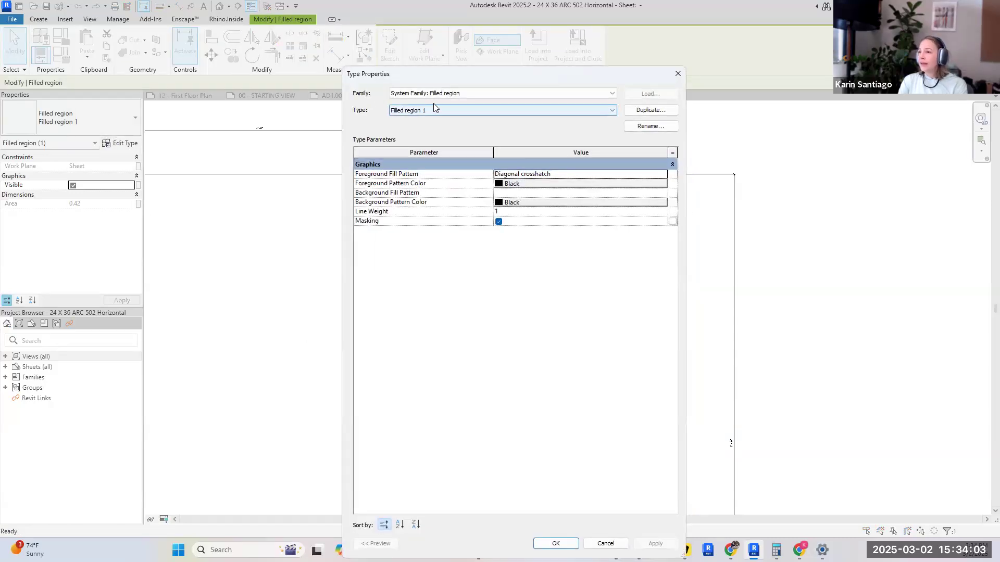
left_click(647, 111)
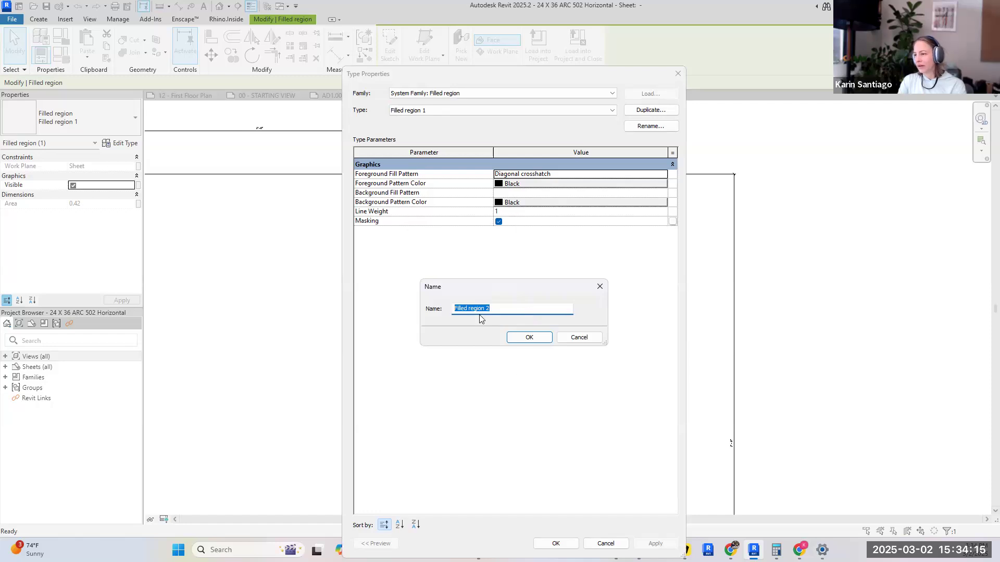
left_click(529, 340)
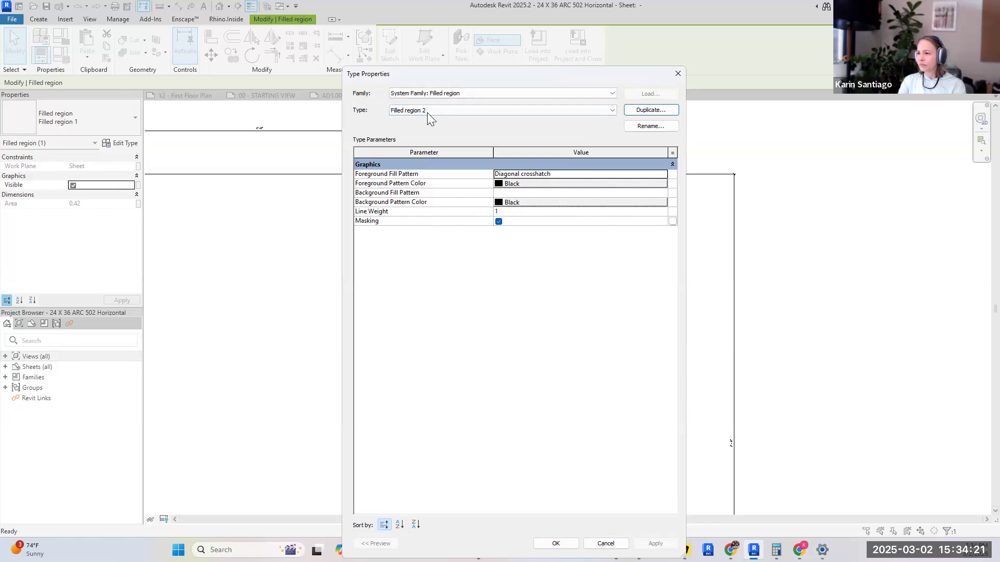
- Set the foreground fill pattern of the Filled region 2 type to Solid fill
left_click(557, 174)
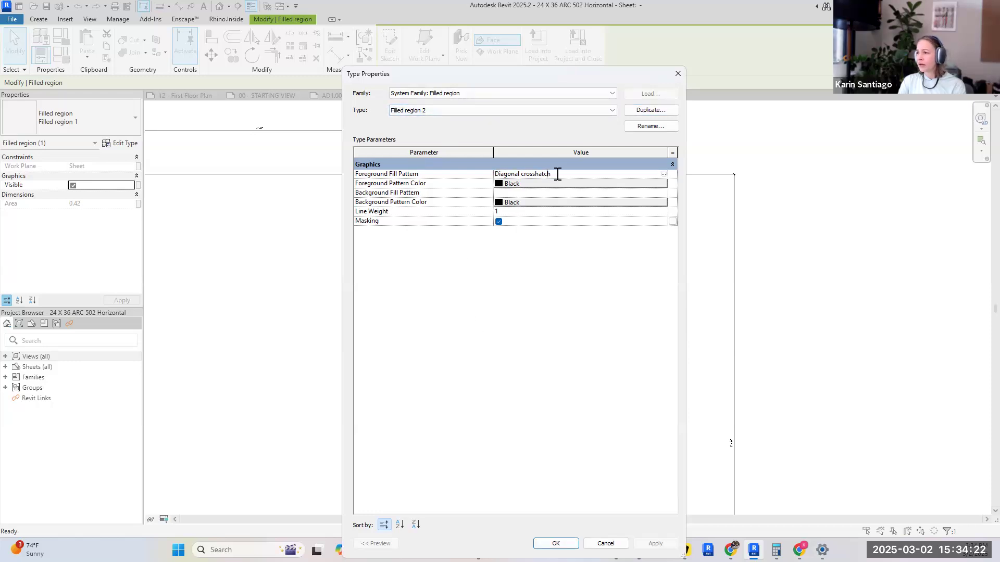
left_click(664, 175)
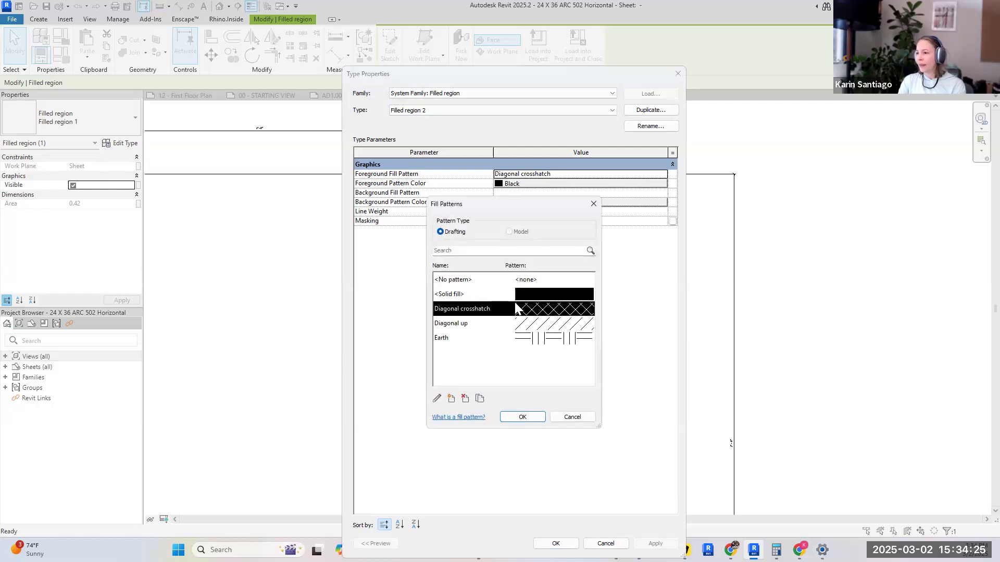
left_click(531, 295)
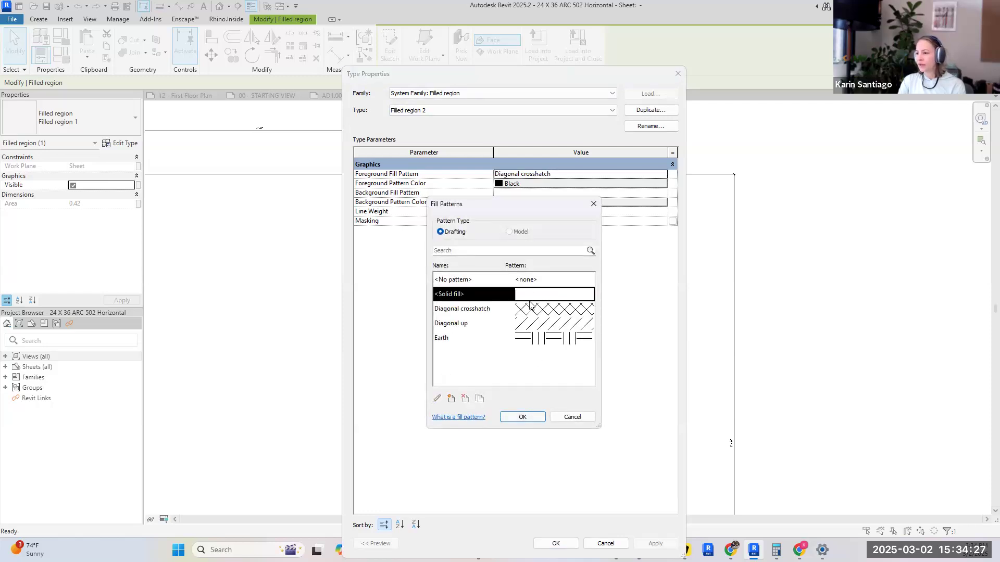
left_click(520, 417)
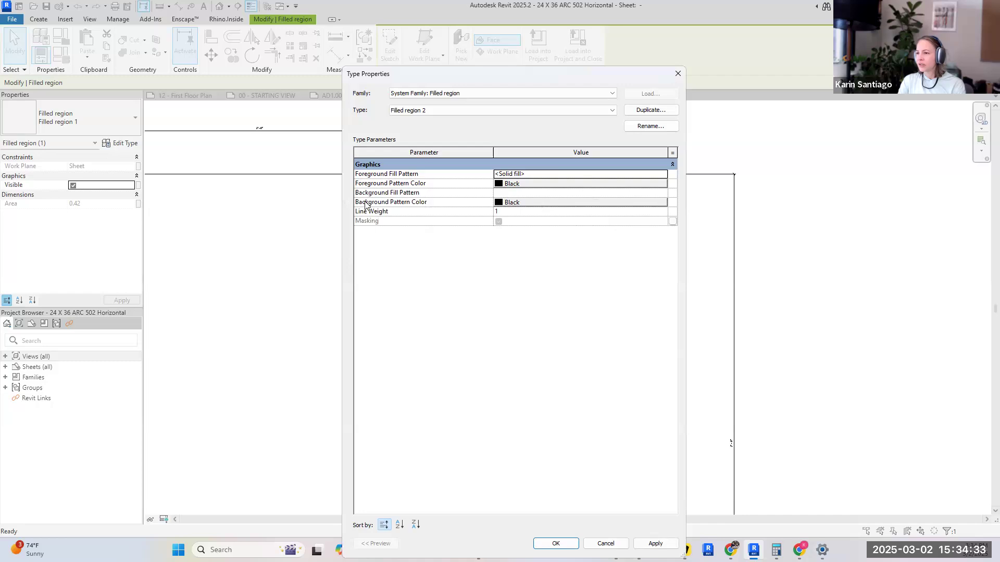
- Set the type's foreground pattern color to light gray, RGB 221-221-221
left_click(526, 189)
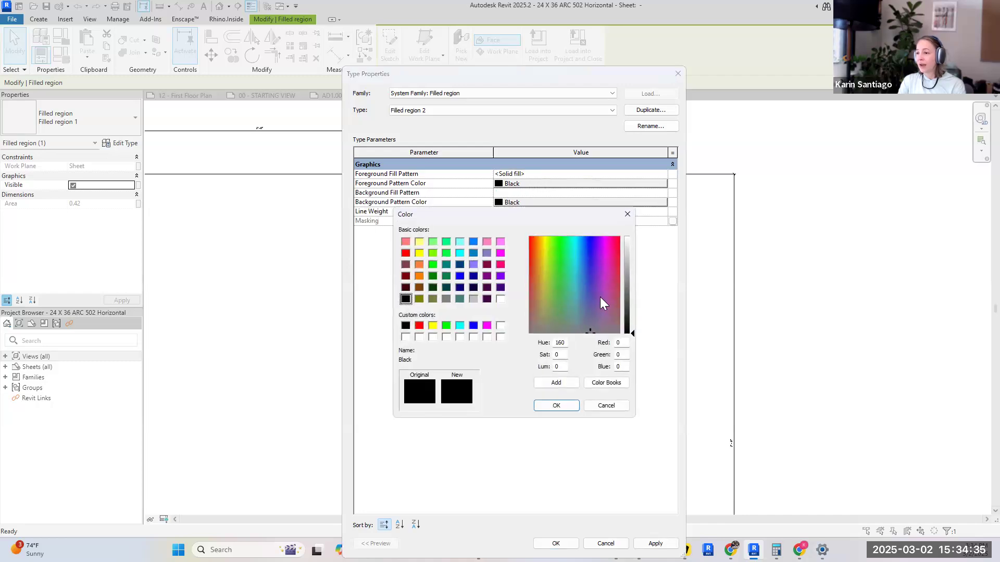
left_click(473, 298)
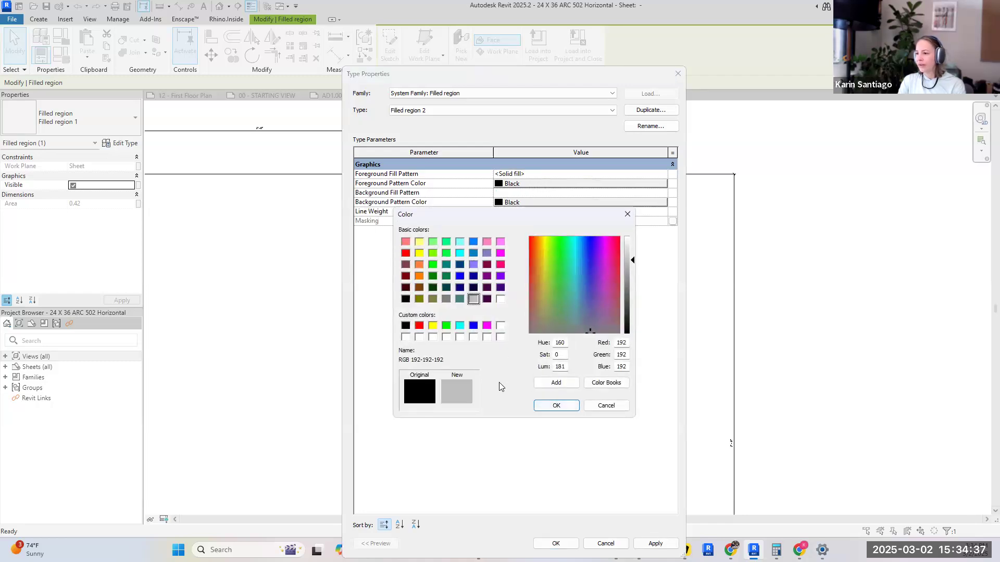
left_click(630, 249)
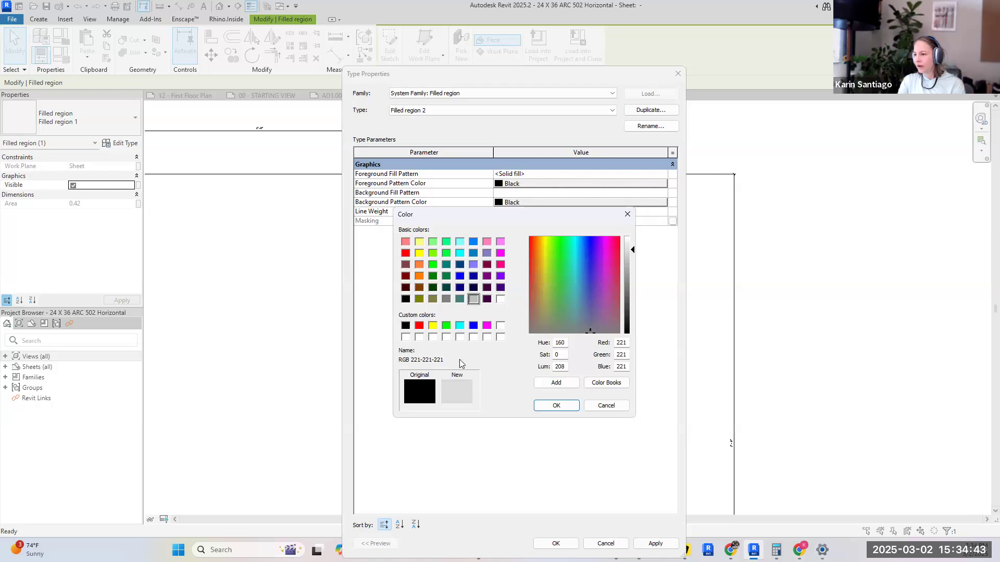
left_click(556, 406)
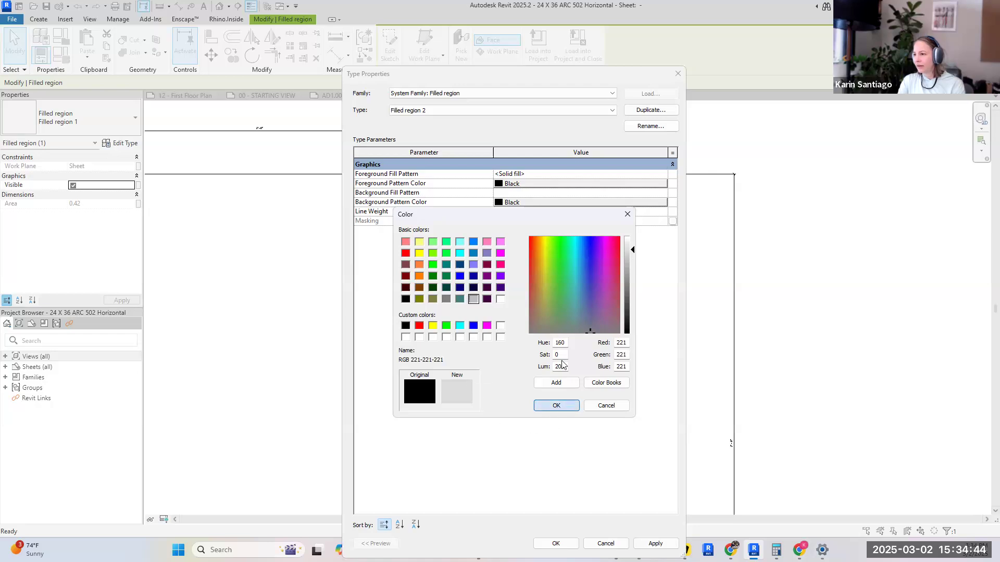
- Set the type's background pattern color to light gray, RGB 219-219-219
left_click(524, 204)
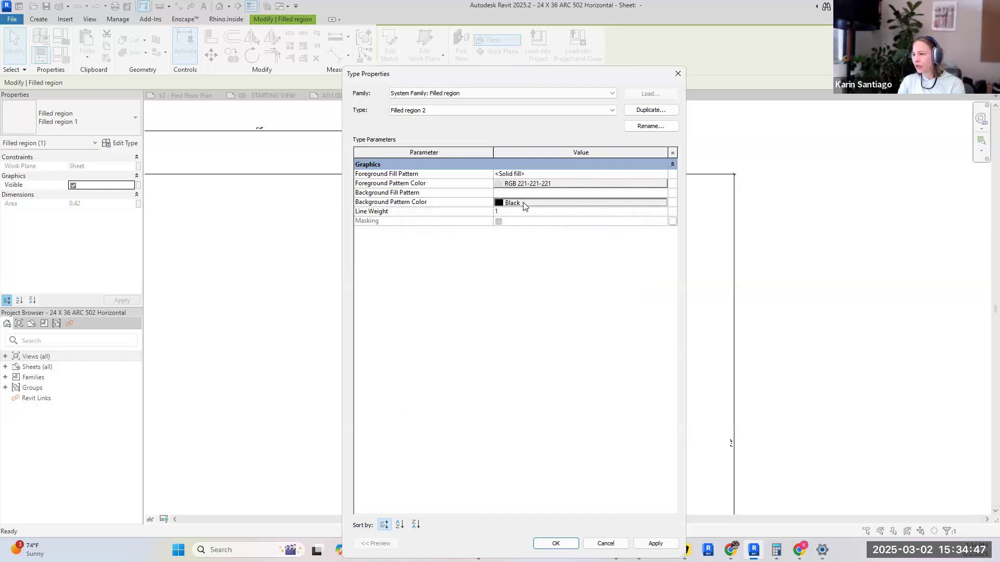
left_click(524, 204)
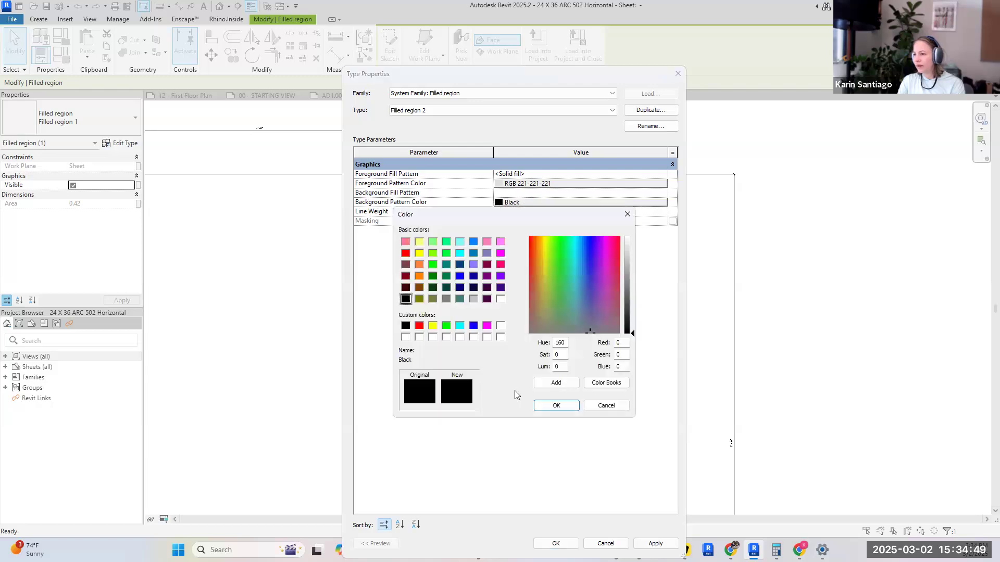
left_click(472, 299)
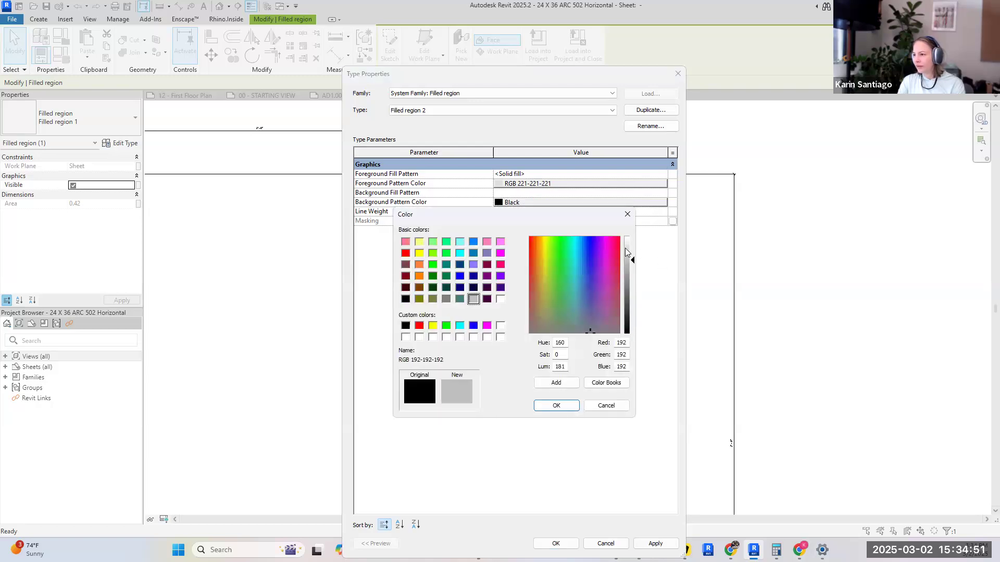
left_click(627, 252)
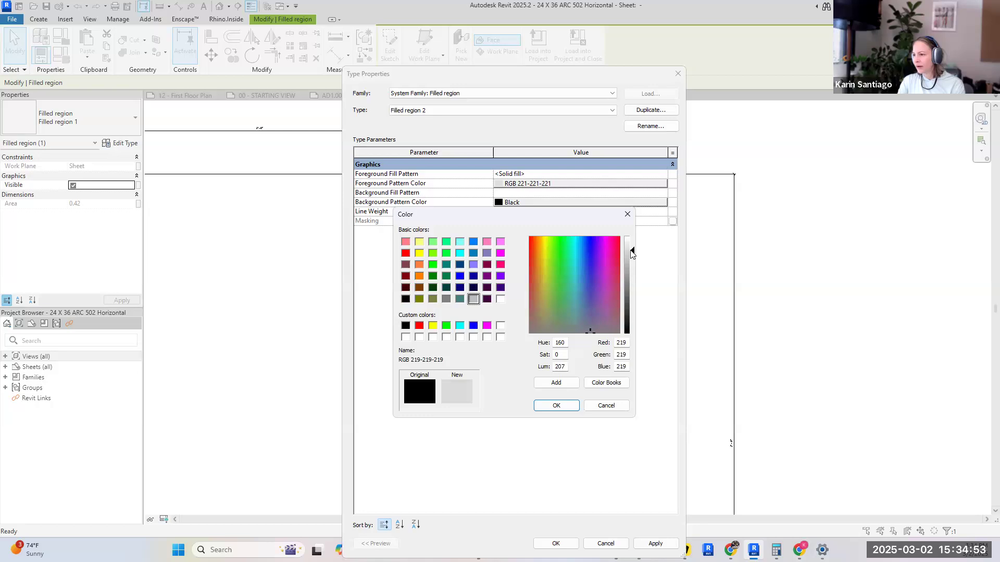
left_click(555, 405)
- Set the type's background pattern color to RGB 221-221-221 and apply the type changes to the strip
left_click(532, 203)
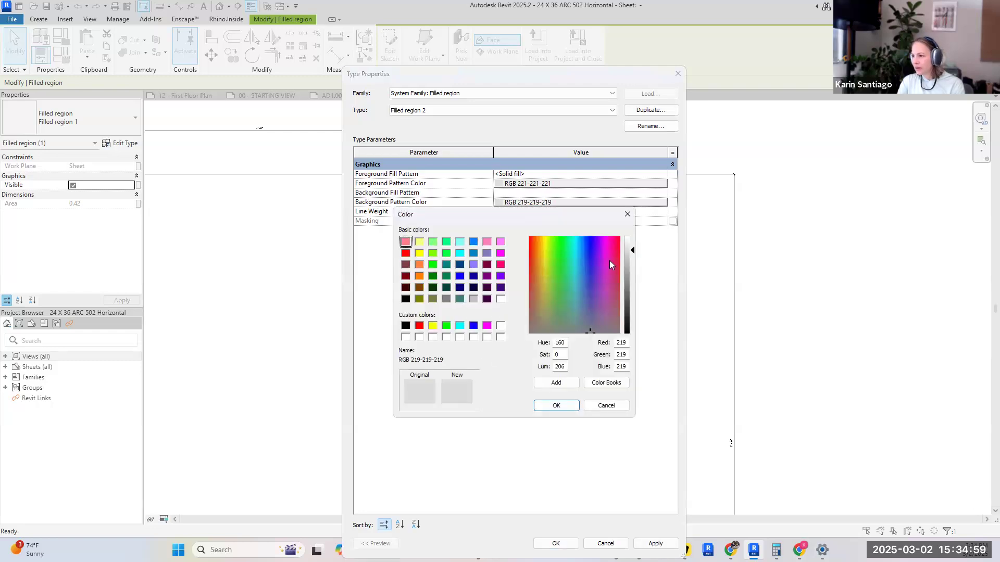
left_click_drag(632, 251, 634, 249)
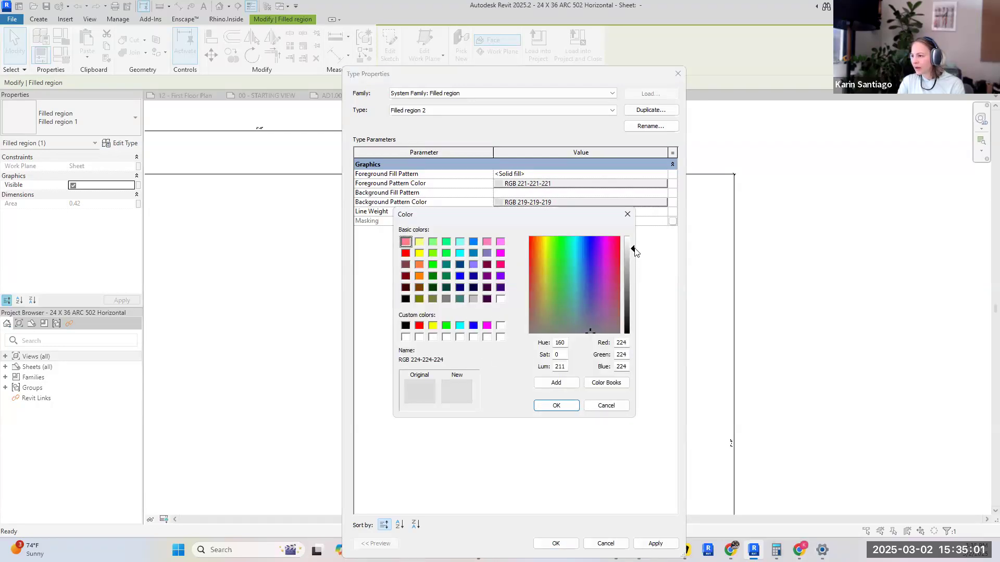
double_click(621, 344)
type("221")
key("Tab")
type("221")
key("Tab")
type("221")
left_click(556, 406)
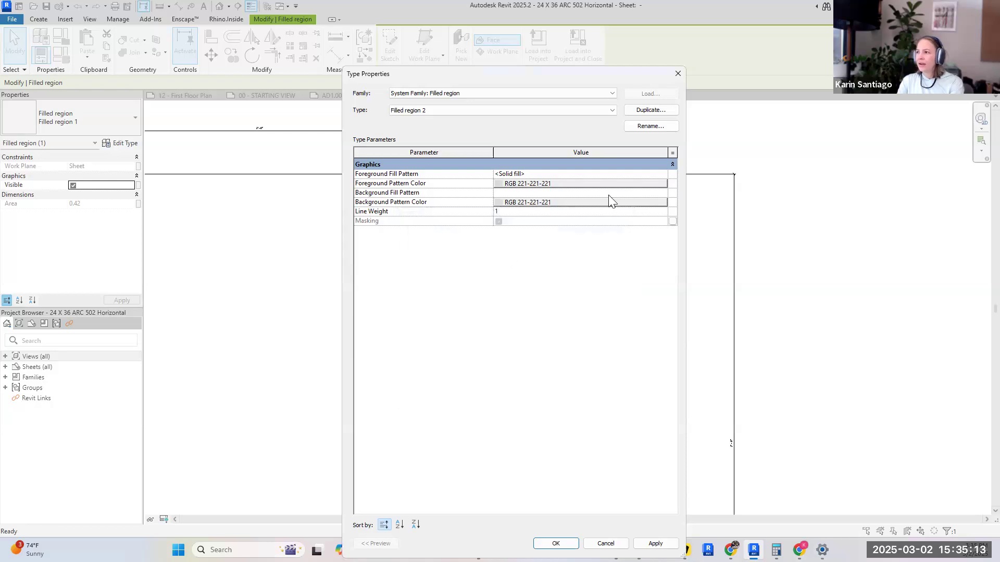
left_click(555, 543)
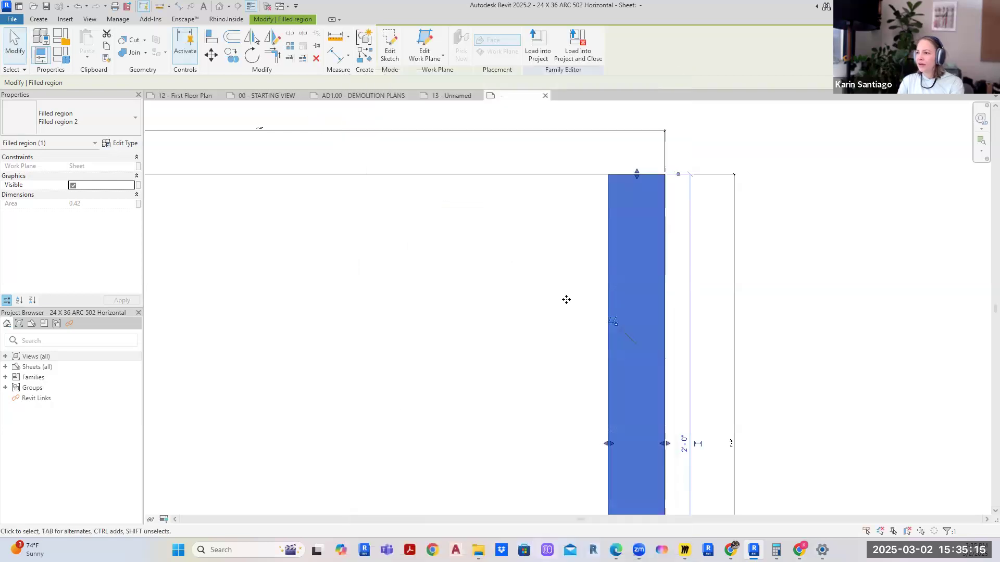
left_click(822, 273)
- Inspect the gray filled strip along the sheet's right edge, from its upper end down to the title table
scroll(819, 402, "down", 4)
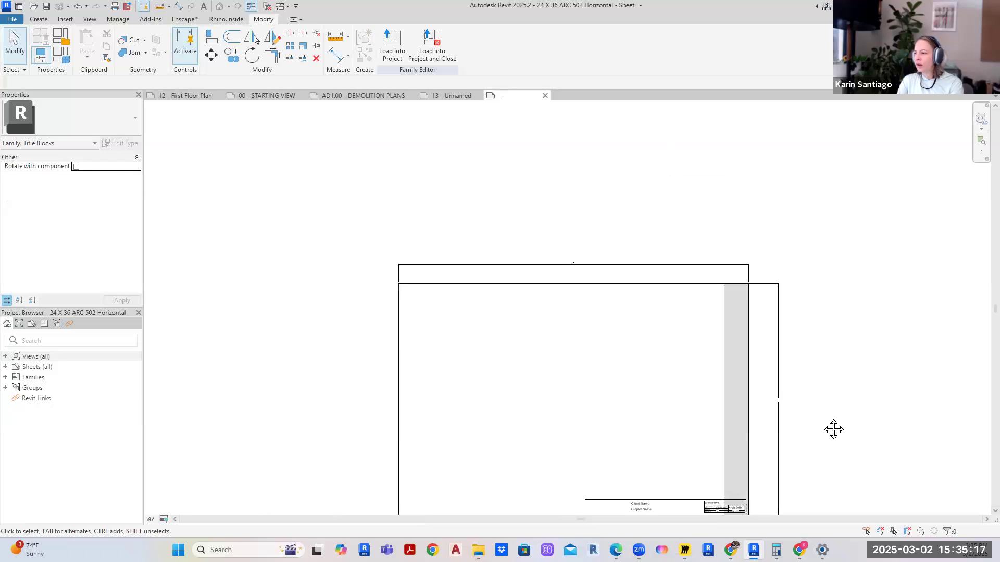
middle_click_drag(832, 429, 612, 305)
scroll(674, 326, "up", 2)
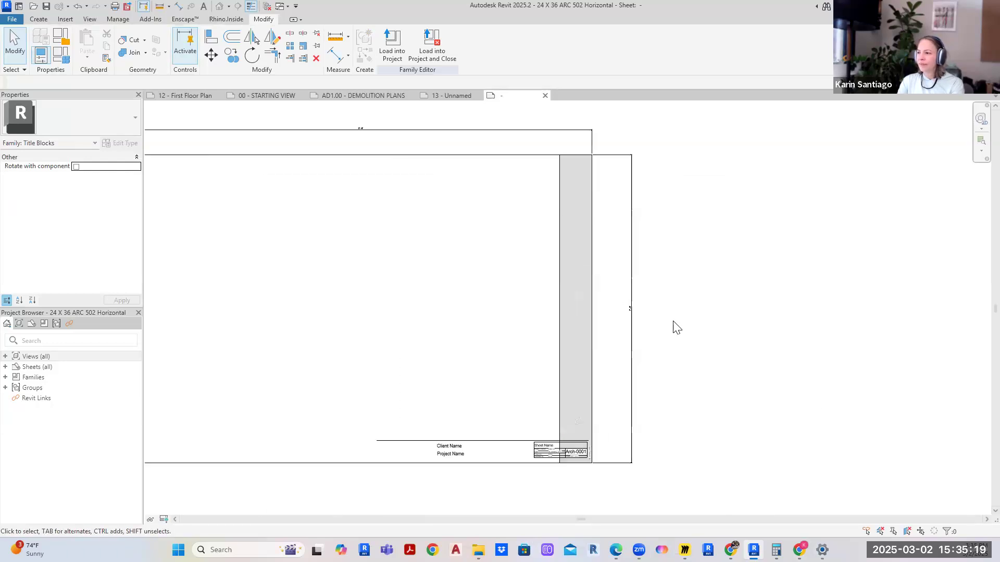
scroll(553, 506, "up", 2)
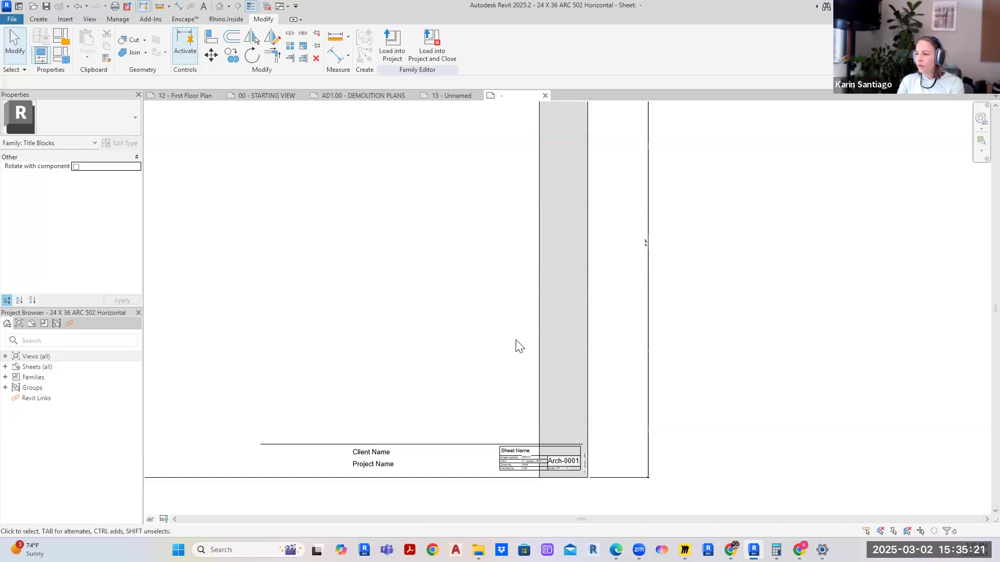
left_click(538, 345)
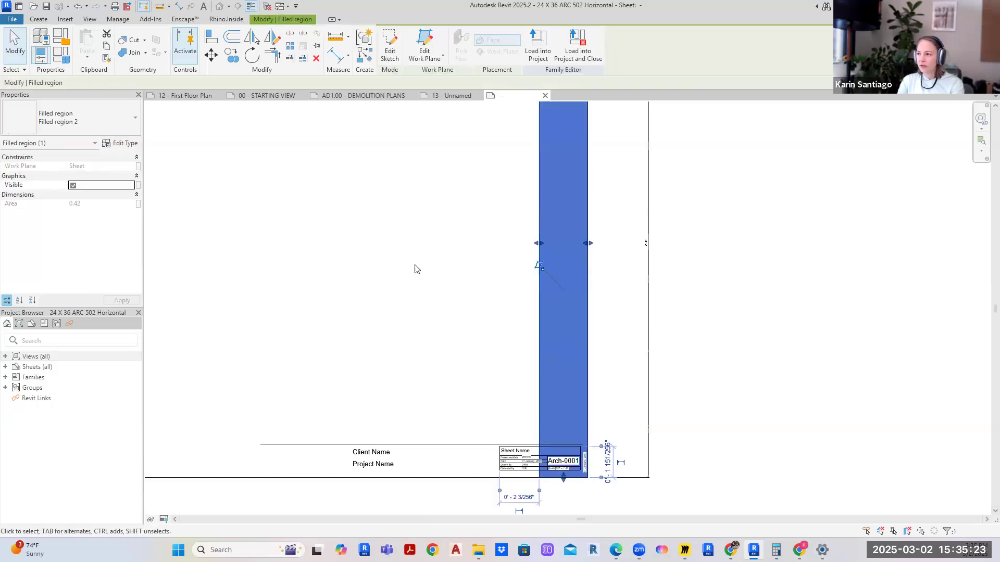
key("Escape")
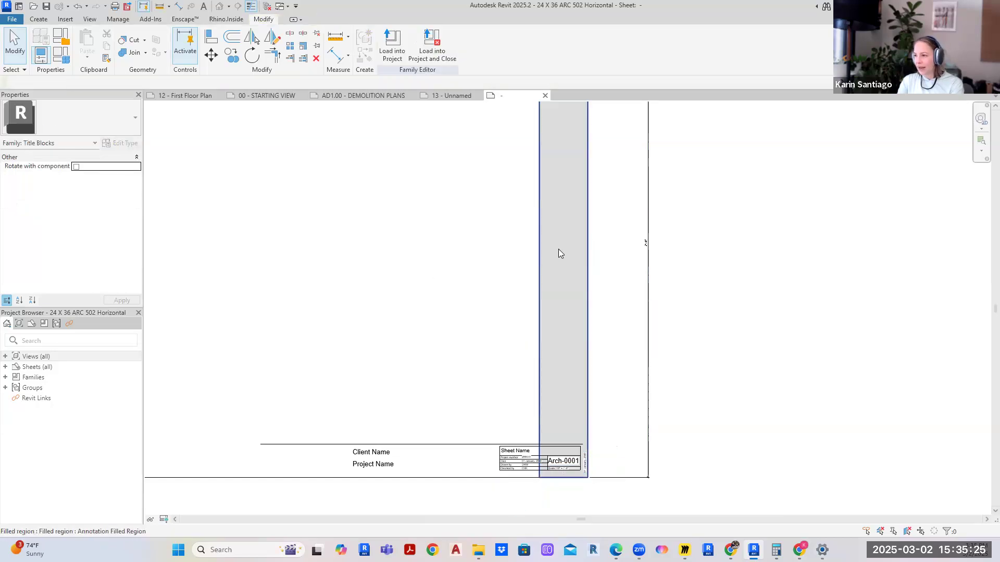
scroll(407, 239, "down", 1)
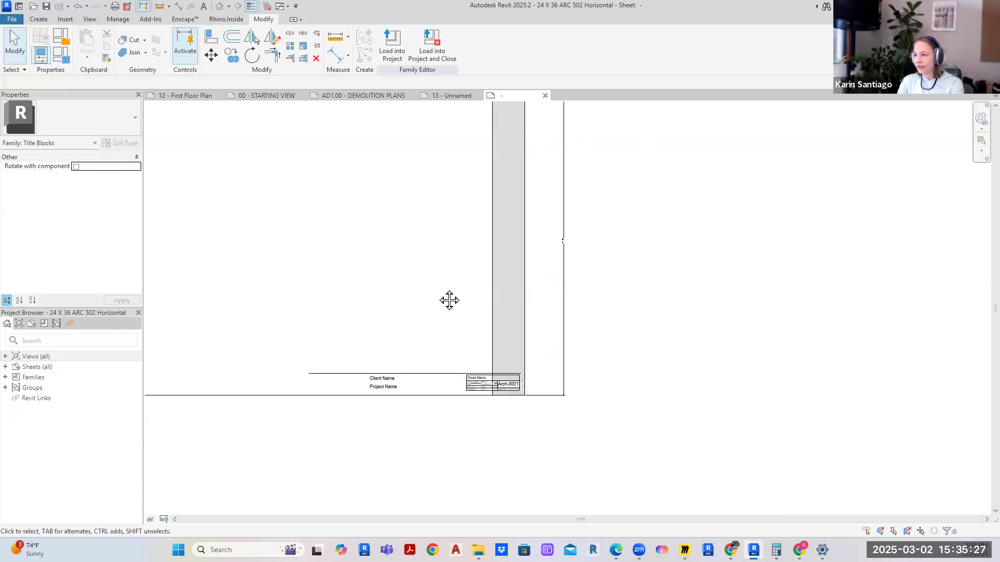
middle_click_drag(449, 301, 486, 356)
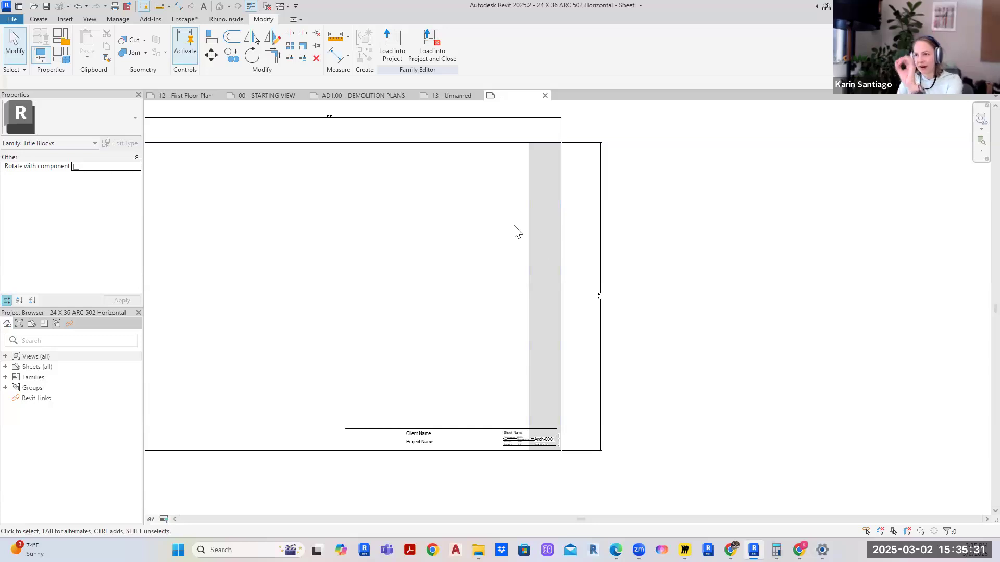
- Review the type properties of the strip's Filled region 2 type without changing them
left_click(532, 243)
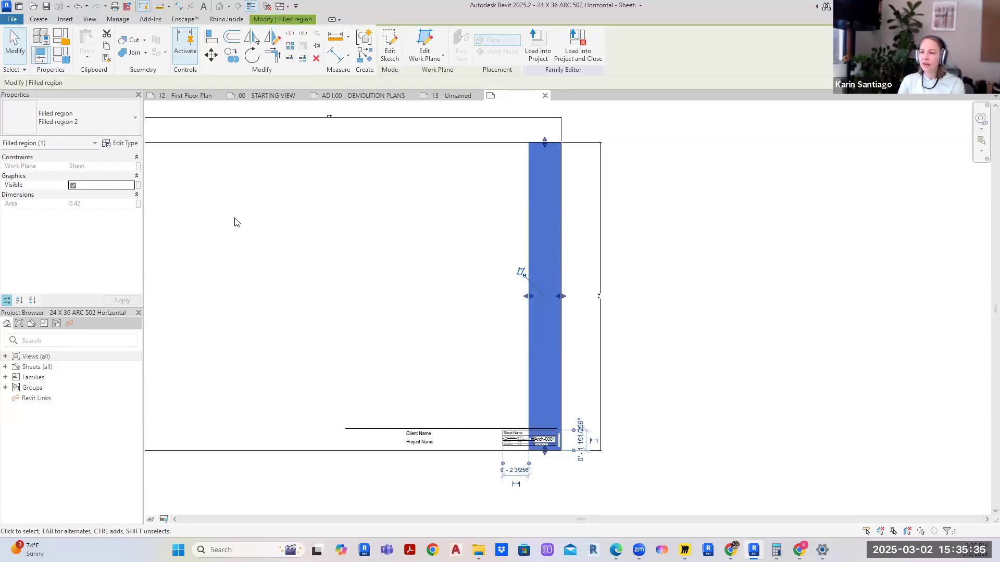
left_click(638, 207)
left_click(529, 208)
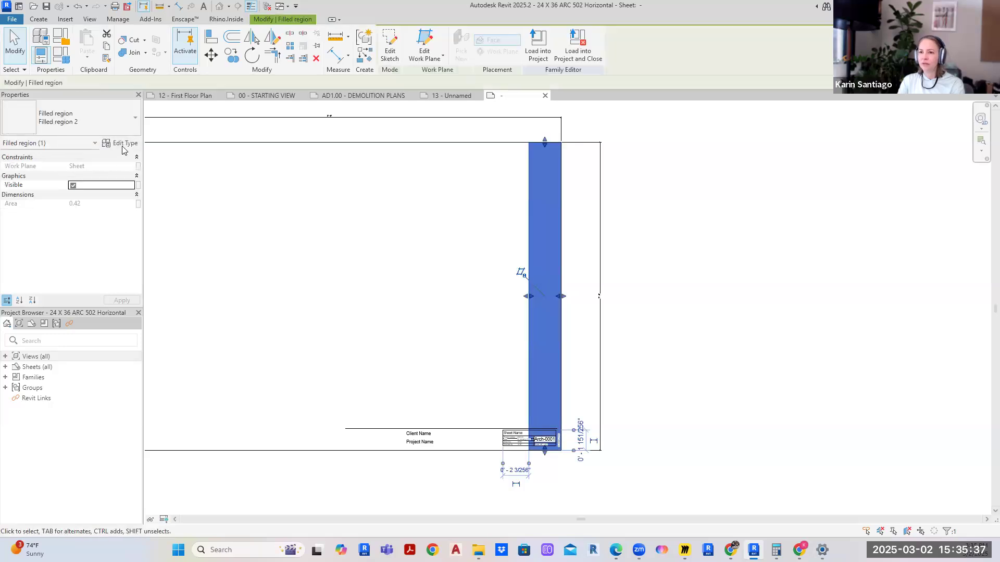
left_click(123, 144)
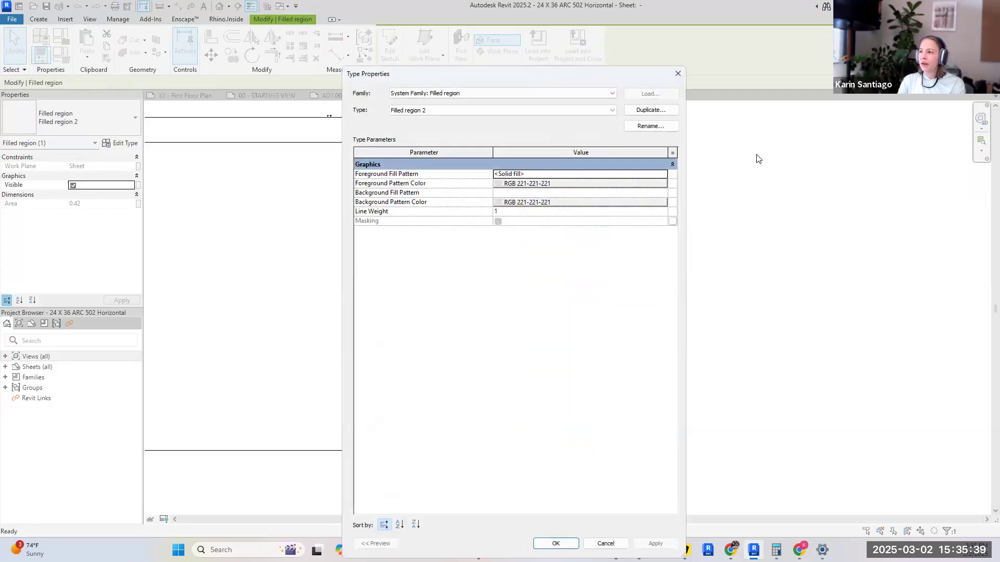
left_click(605, 543)
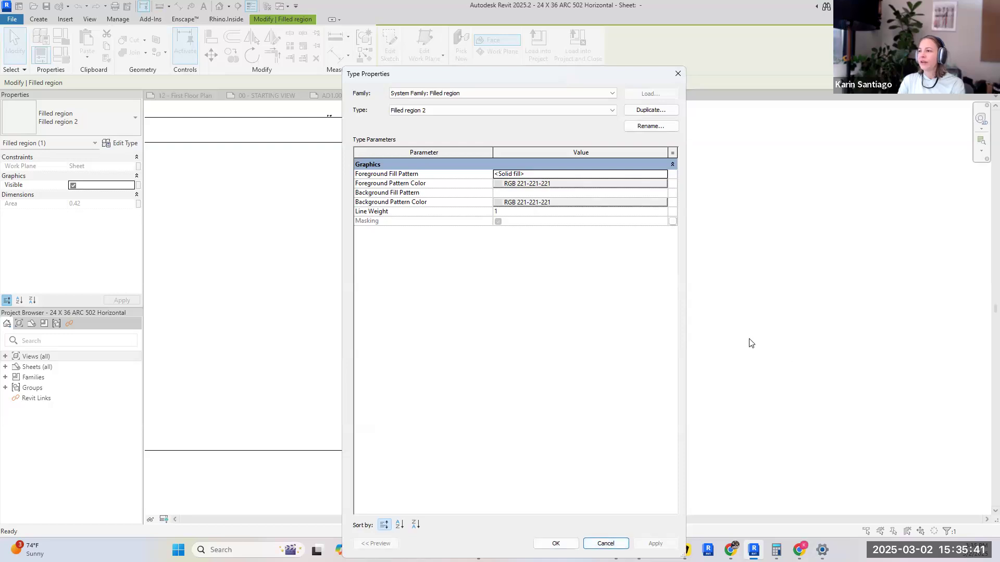
left_click(783, 295)
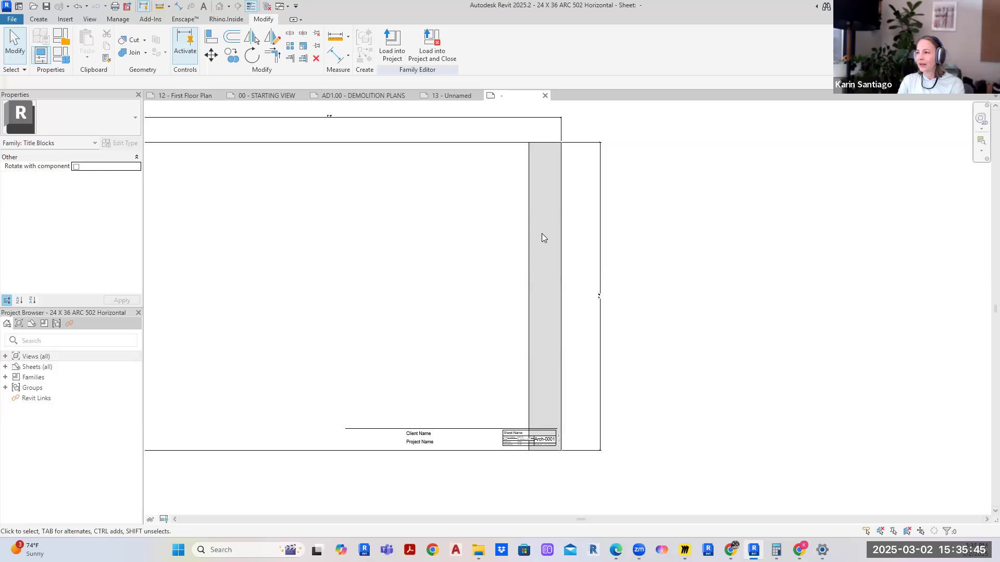
- Edit the gray strip's sketch, setting all four boundary lines to the <Invisible lines> subcategory, and finish the sketch
left_click(528, 239)
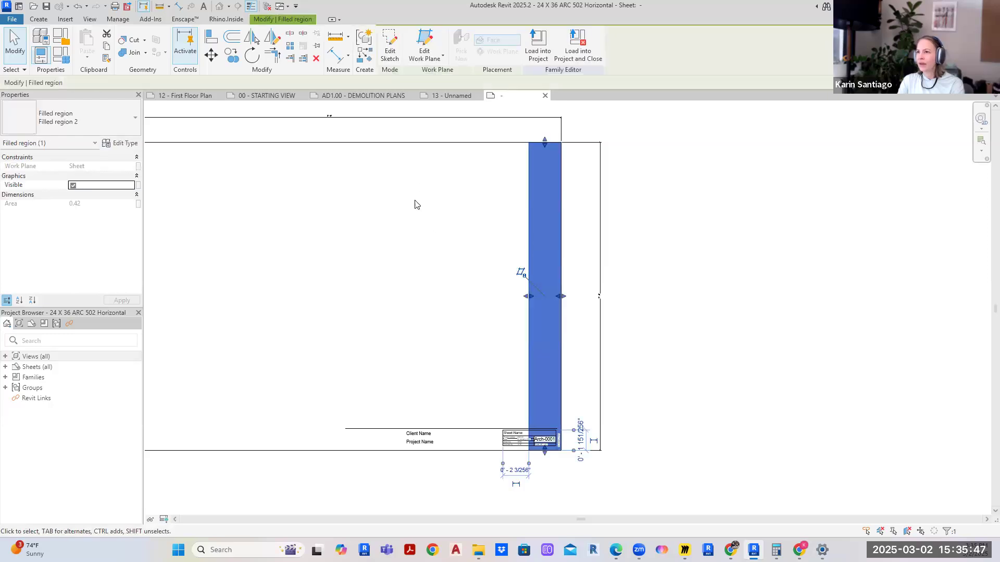
left_click(391, 46)
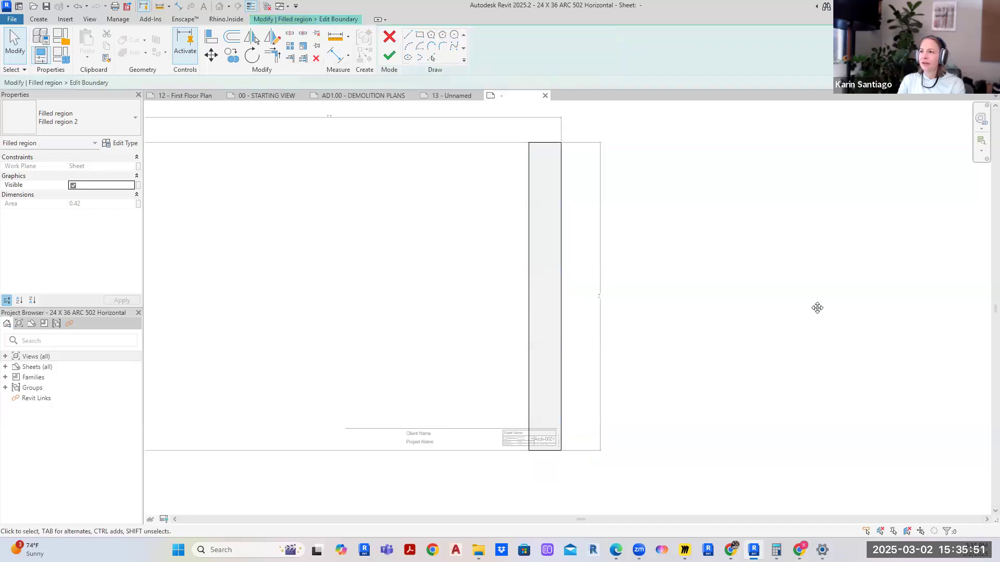
left_click_drag(498, 125, 594, 460)
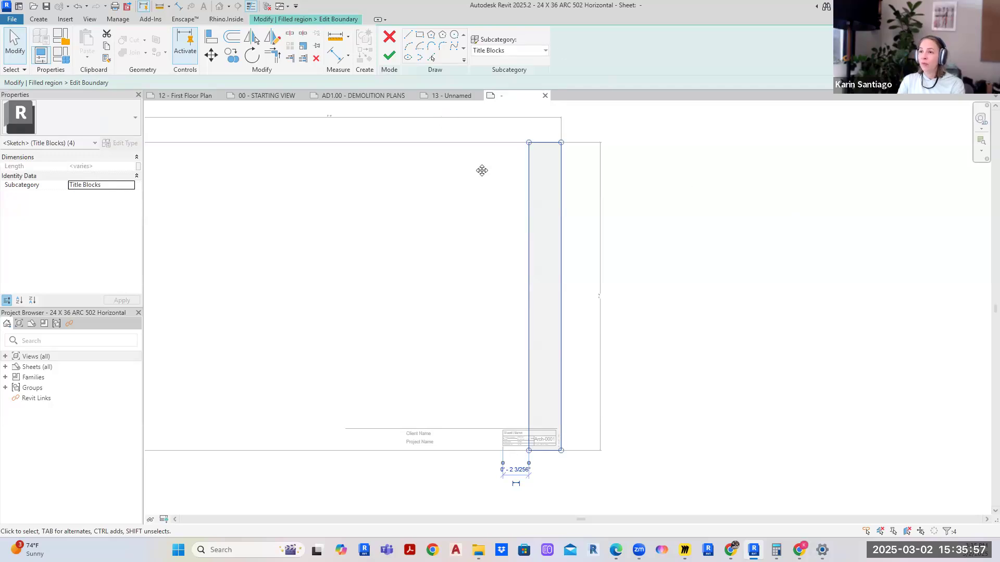
left_click(537, 48)
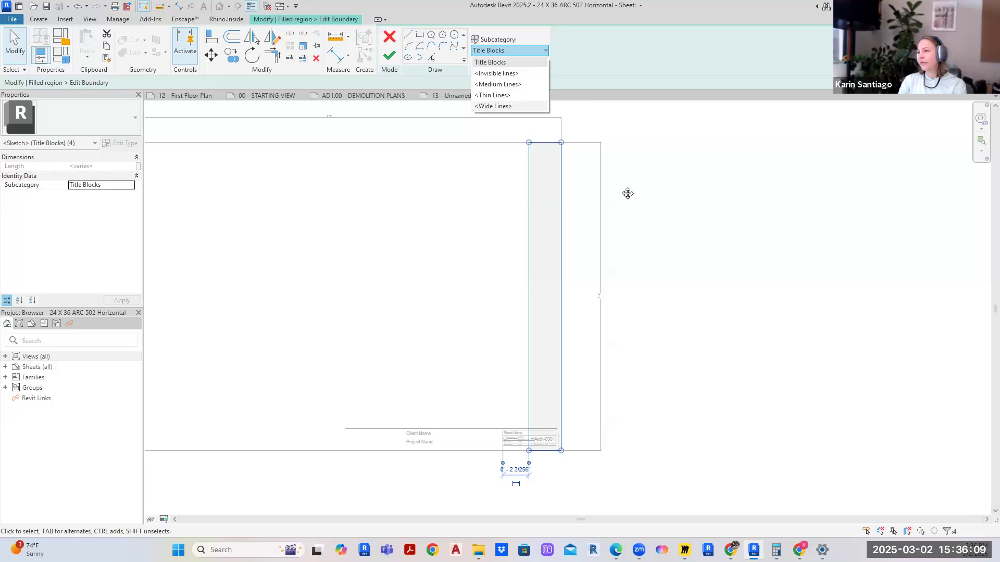
left_click(495, 73)
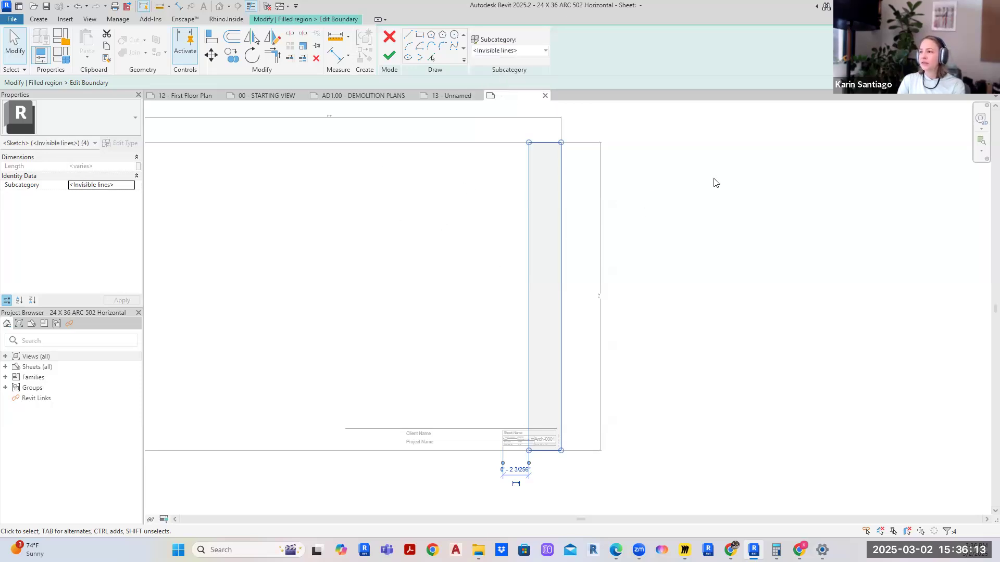
left_click(717, 192)
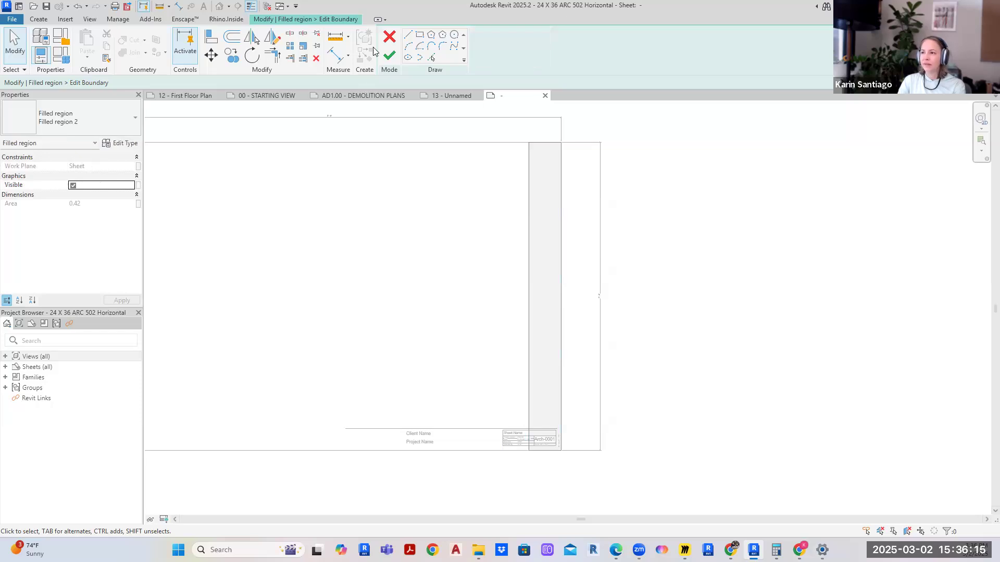
left_click(389, 54)
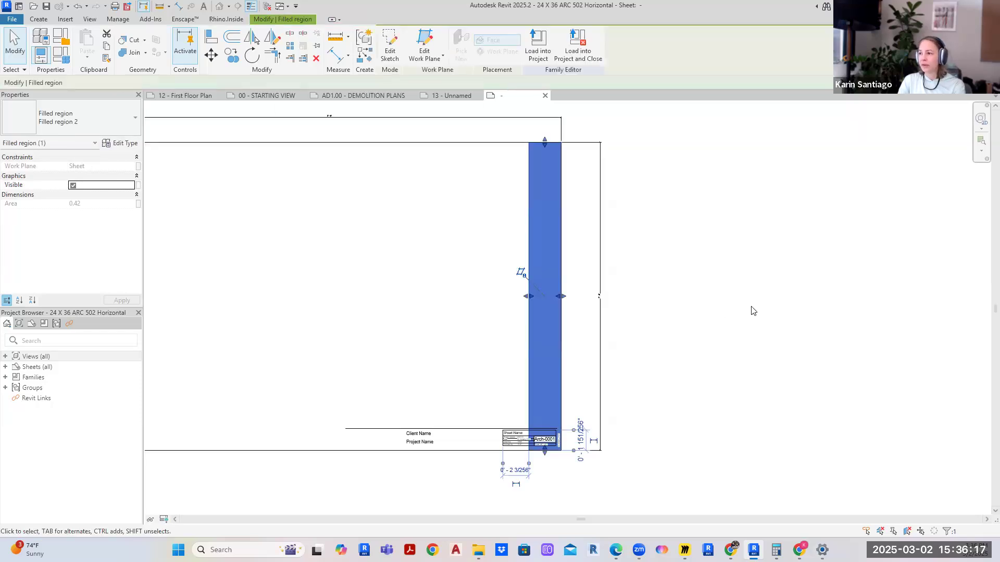
left_click(749, 314)
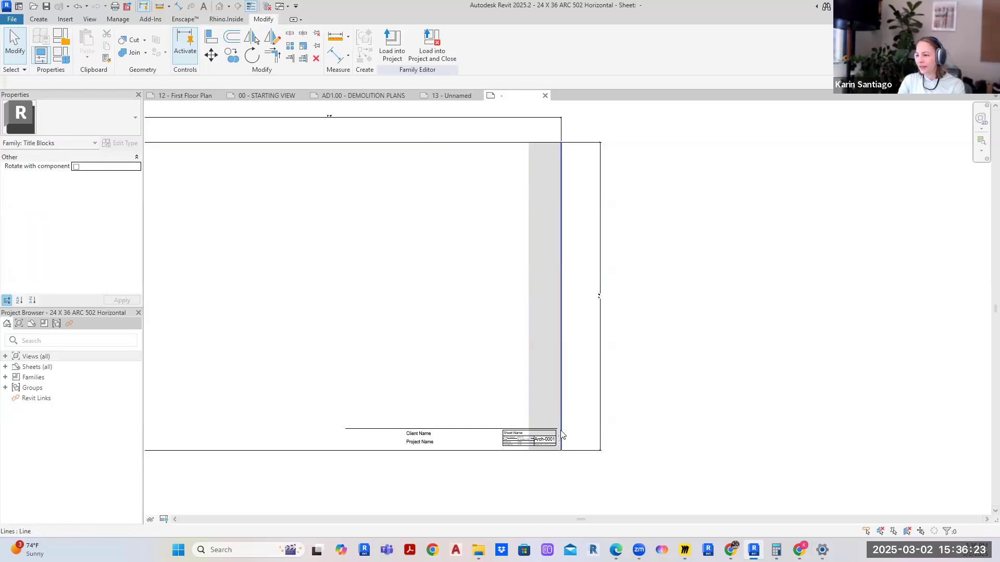
- Widen the text box of the Client Name label at the foot of the sheet slightly
scroll(813, 365, "down", 2)
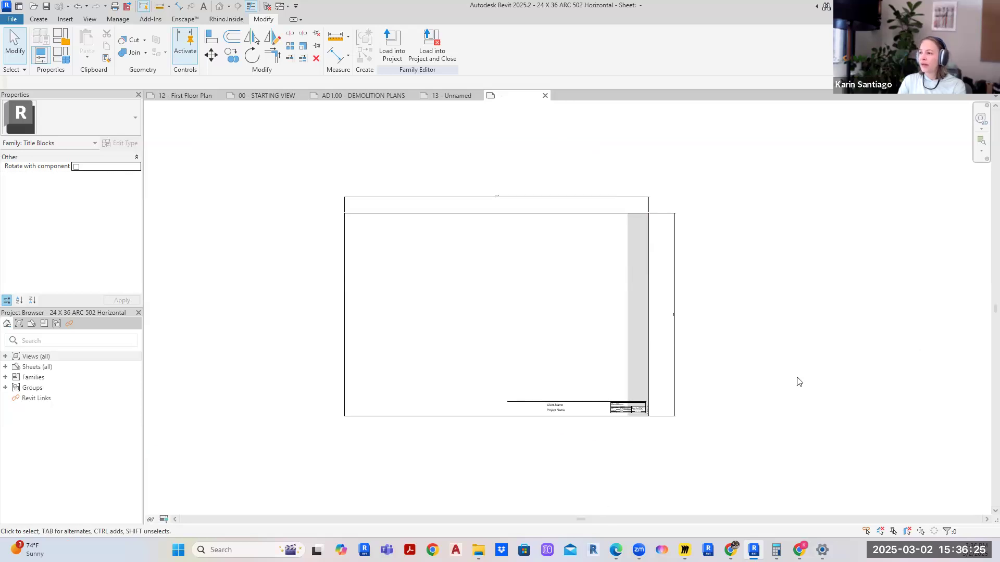
scroll(686, 353, "up", 2)
left_click_drag(665, 345, 648, 343)
left_click(714, 375)
scroll(576, 451, "up", 3)
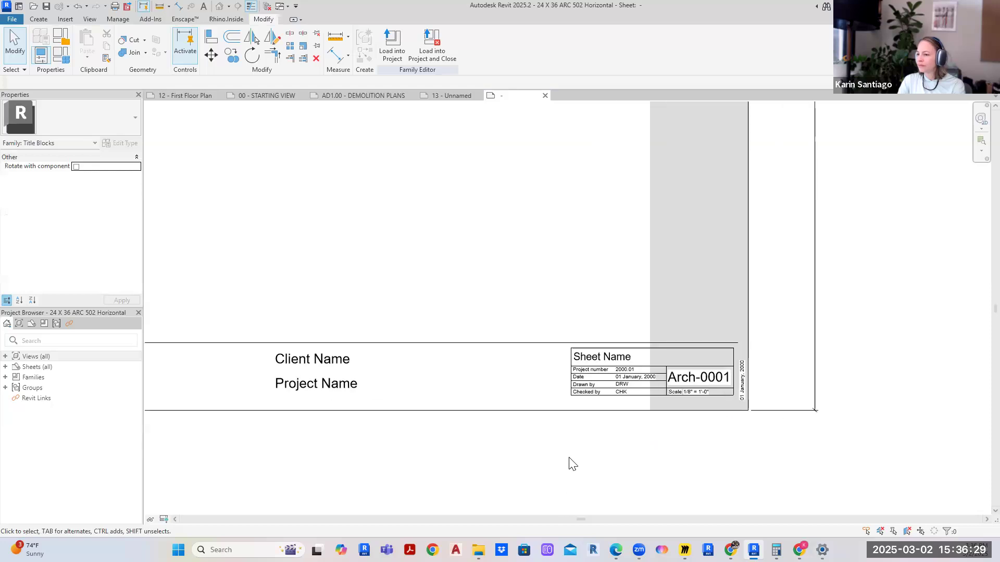
scroll(263, 401, "down", 2)
left_click(284, 371)
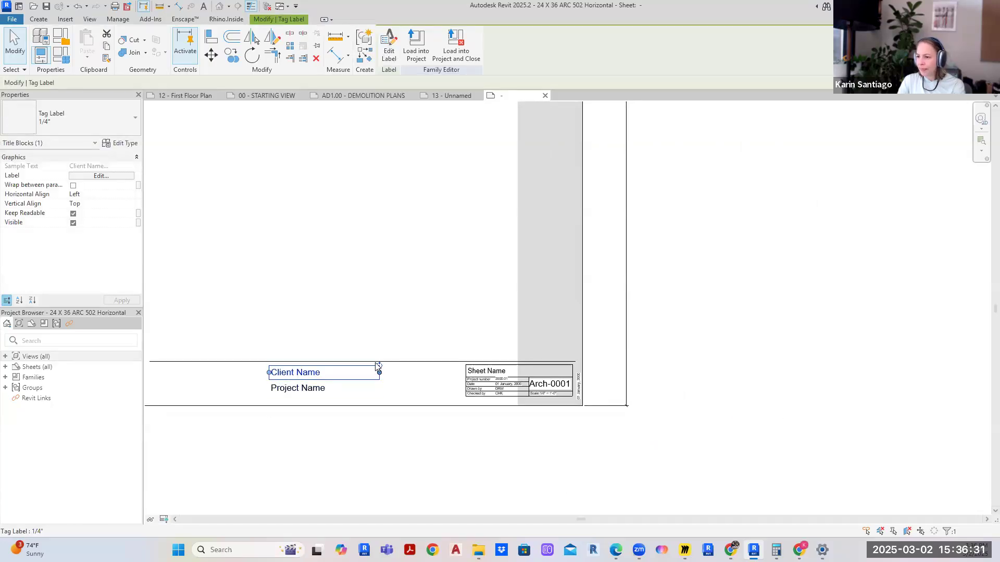
left_click_drag(377, 339, 392, 371)
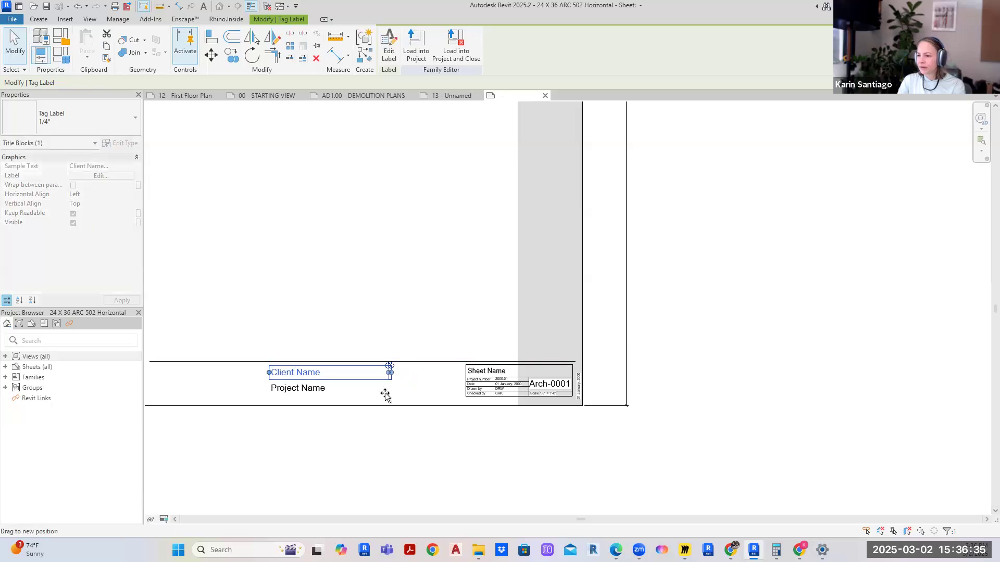
- Rotate the Client Name label 90 degrees counterclockwise so it reads vertically from bottom to top
scroll(388, 372, "up", 4)
left_click_drag(396, 339, 236, 206)
scroll(292, 469, "down", 2)
middle_click_drag(294, 471, 480, 446)
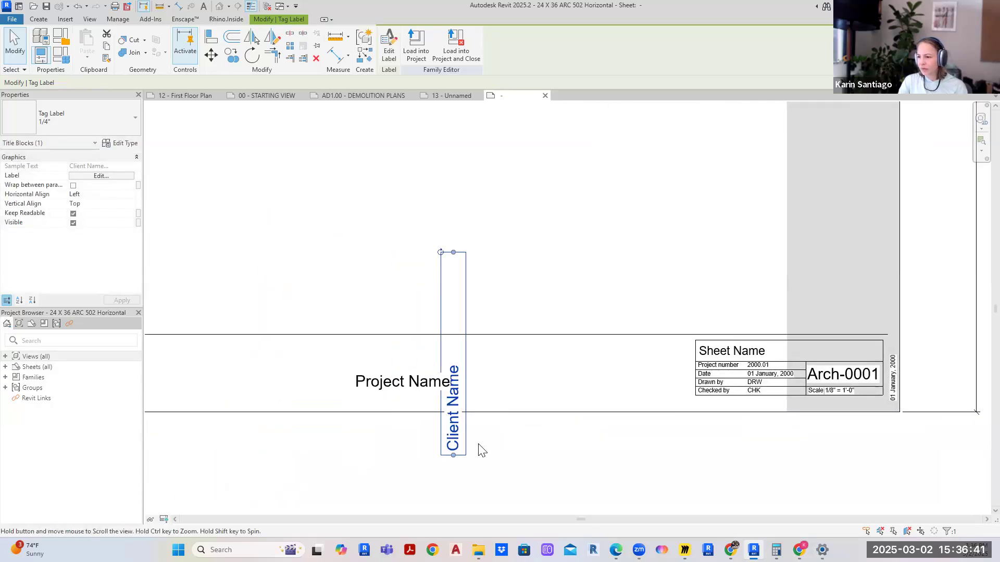
- Move the vertical Client Name label onto the gray strip, above the Sheet Name table
left_click_drag(464, 290, 692, 133)
middle_click_drag(323, 360, 98, 501)
left_click_drag(466, 279, 616, 155, "ctrl")
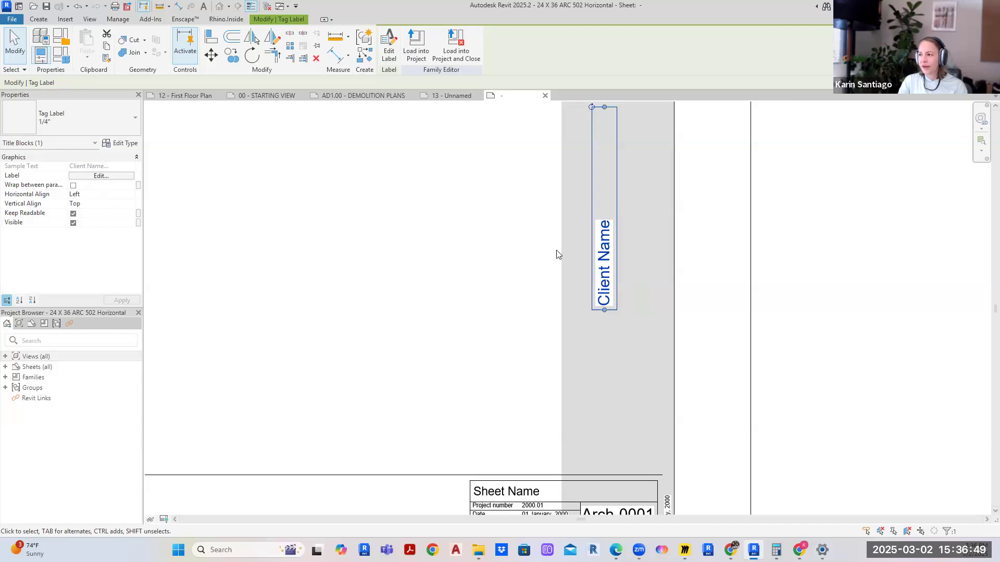
left_click(707, 280)
- Set the background of the Client Name label's 1/4" tag label type to Transparent
left_click(608, 251)
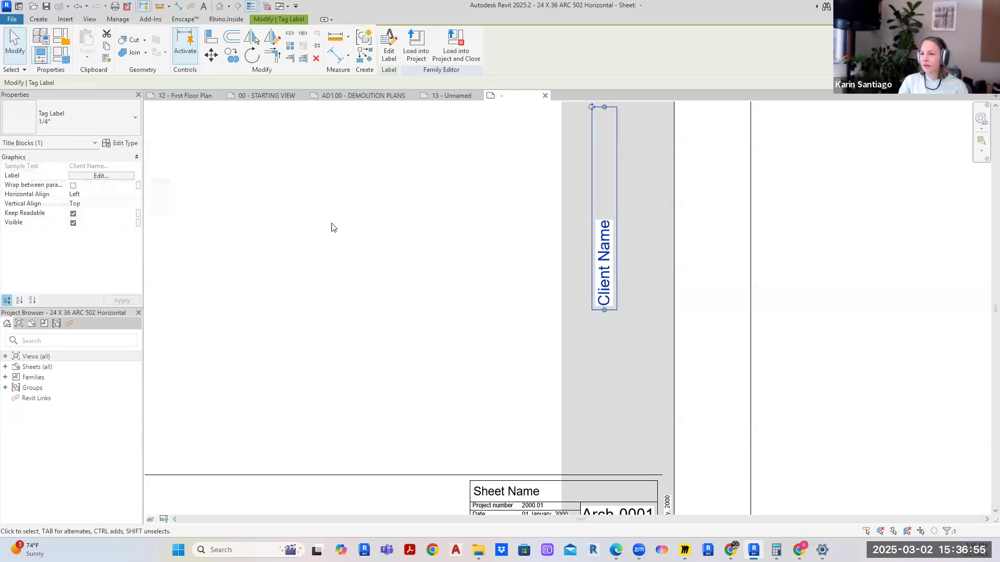
left_click(122, 146)
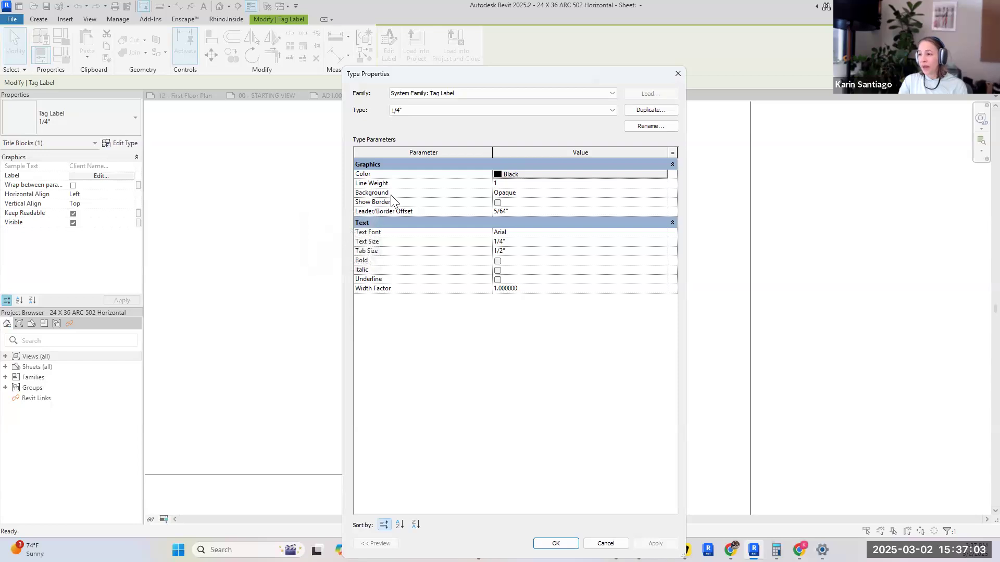
left_click(525, 195)
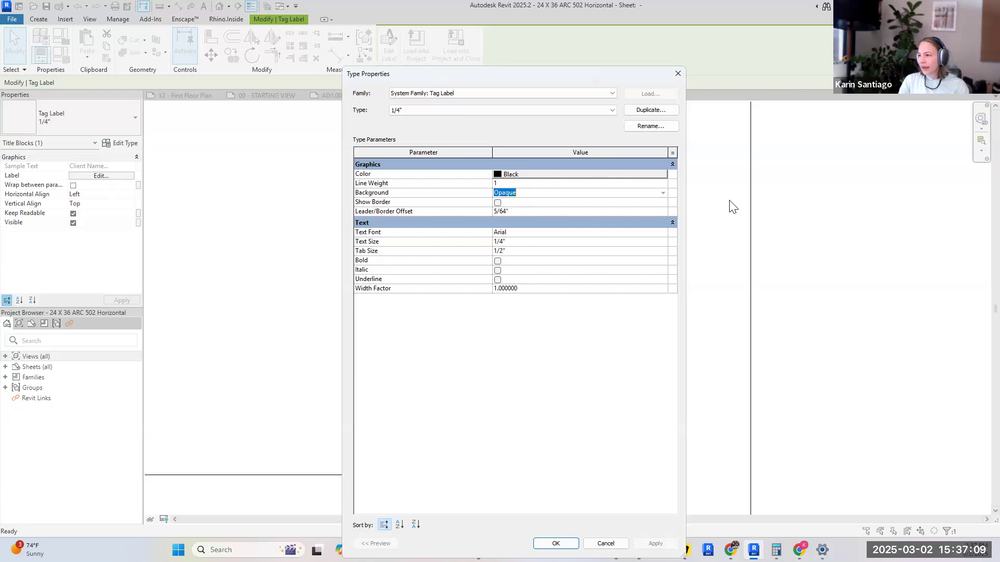
left_click(663, 194)
left_click(531, 209)
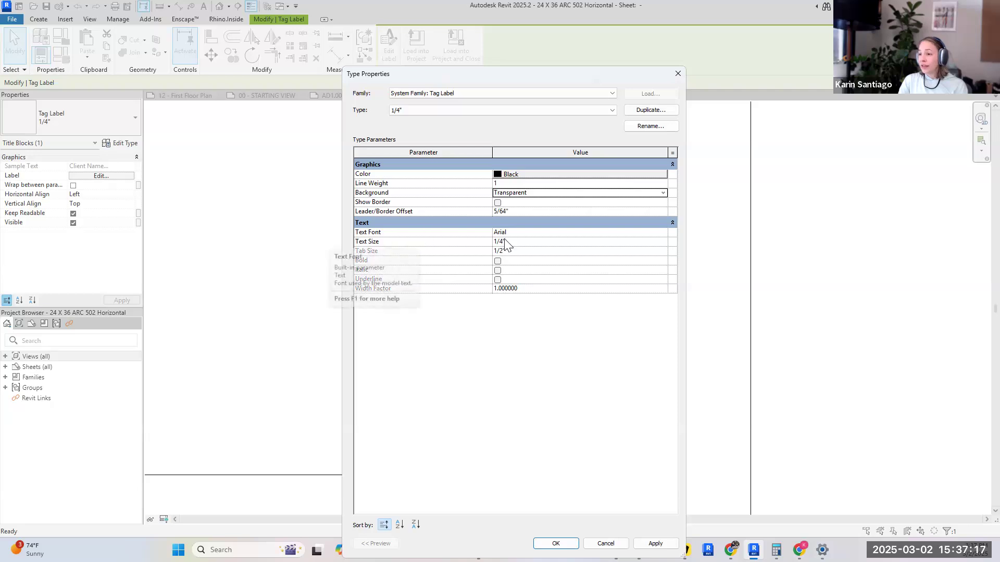
- Set the text font of the Client Name label's 1/4" type to HelveticaNeue LT 65 Medium and accept the type properties
left_click(525, 234)
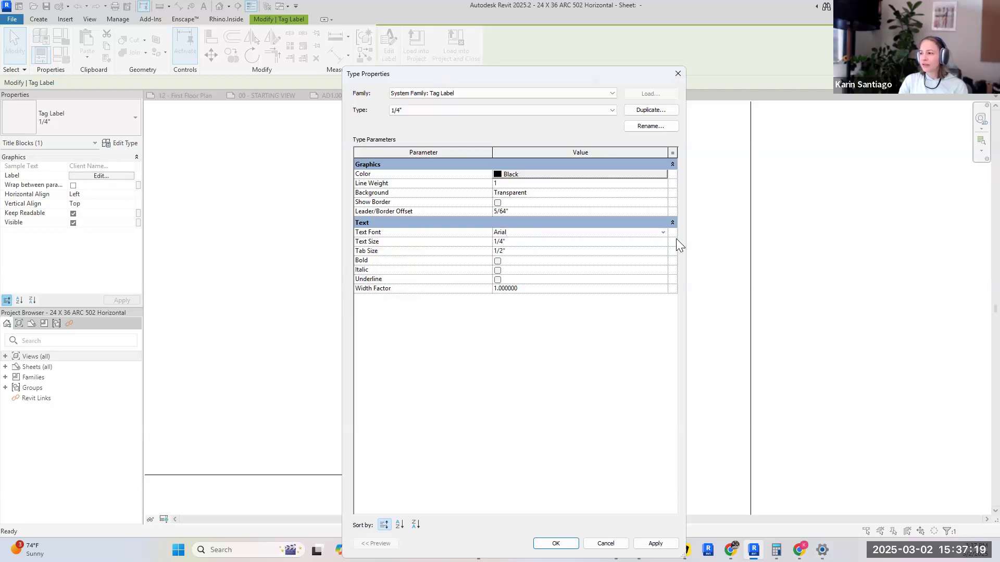
left_click(664, 233)
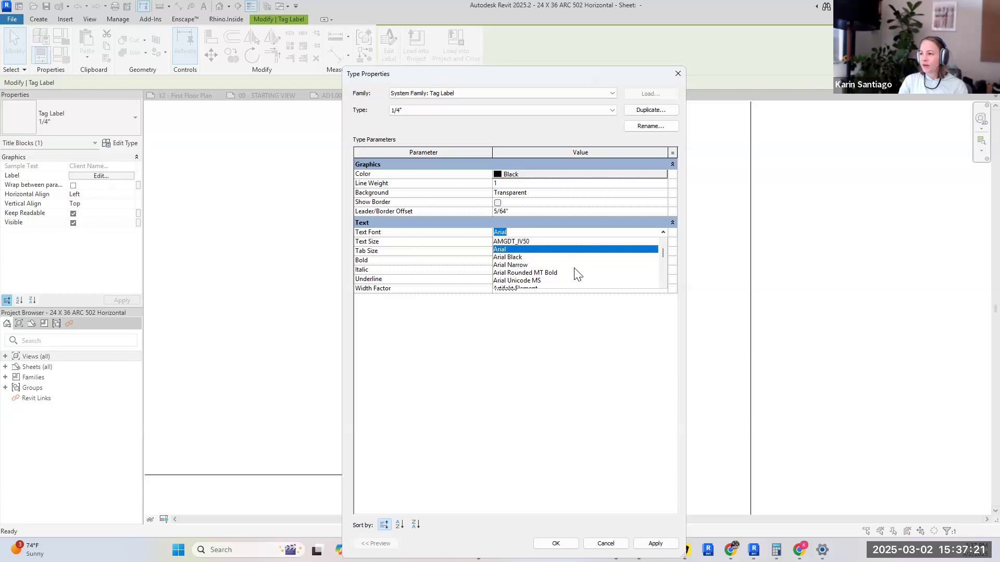
scroll(575, 272, "down", 5)
scroll(575, 272, "down", 8)
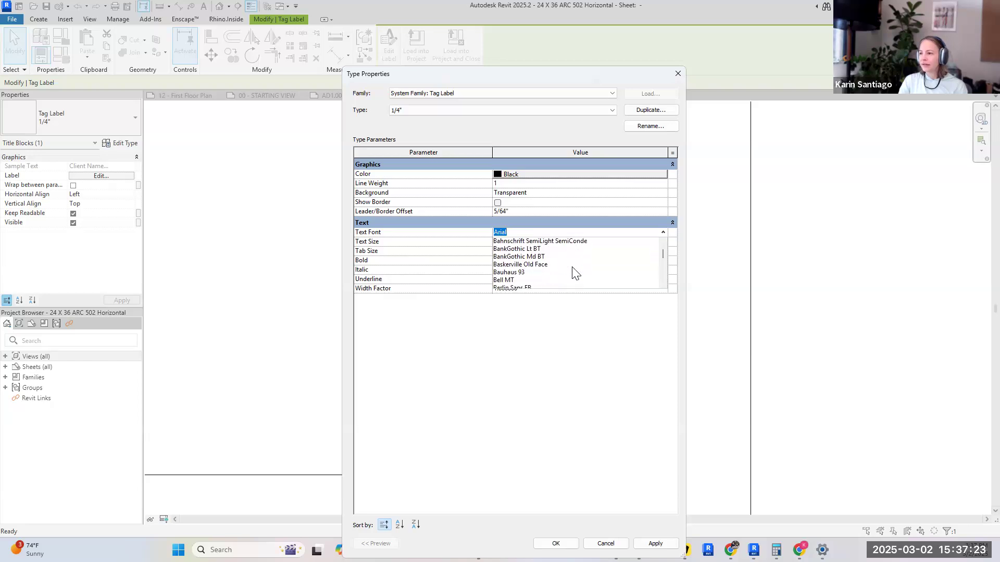
scroll(575, 271, "down", 8)
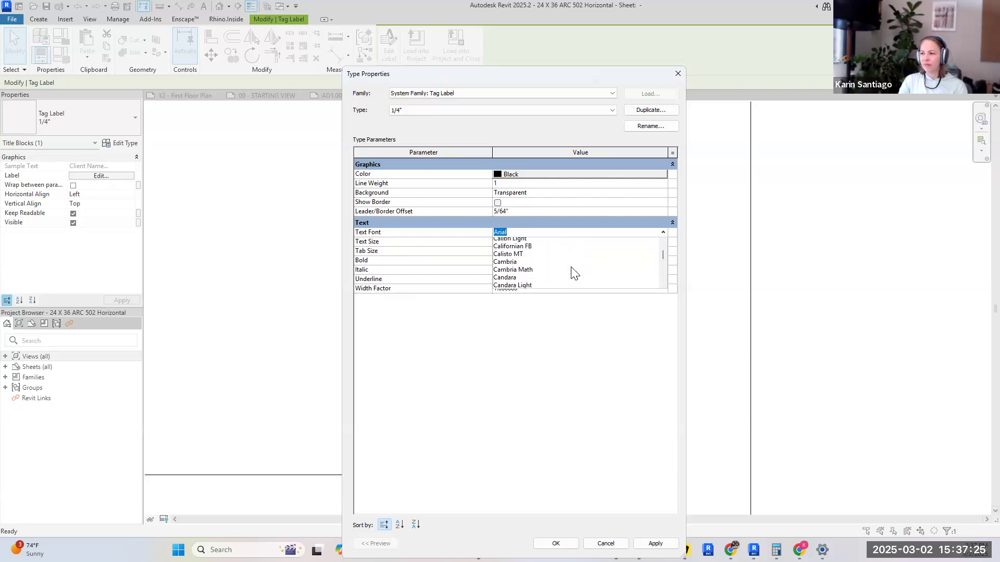
scroll(575, 272, "down", 10)
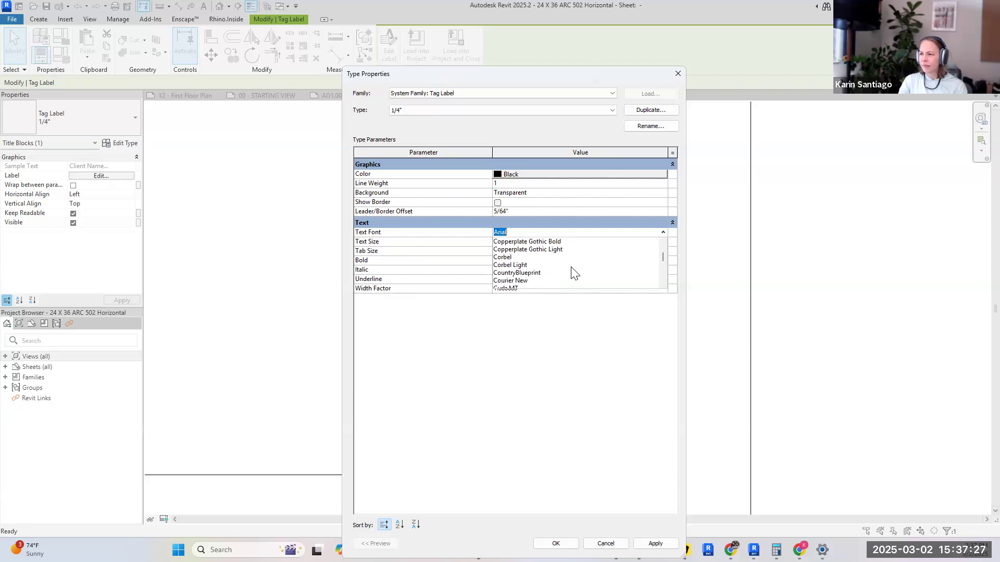
scroll(573, 276, "down", 6)
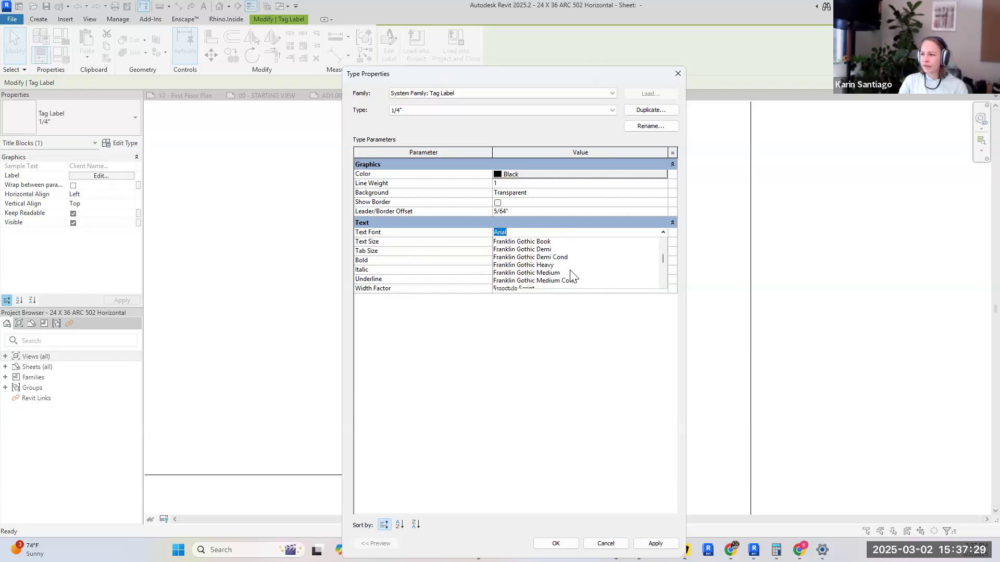
scroll(571, 273, "down", 5)
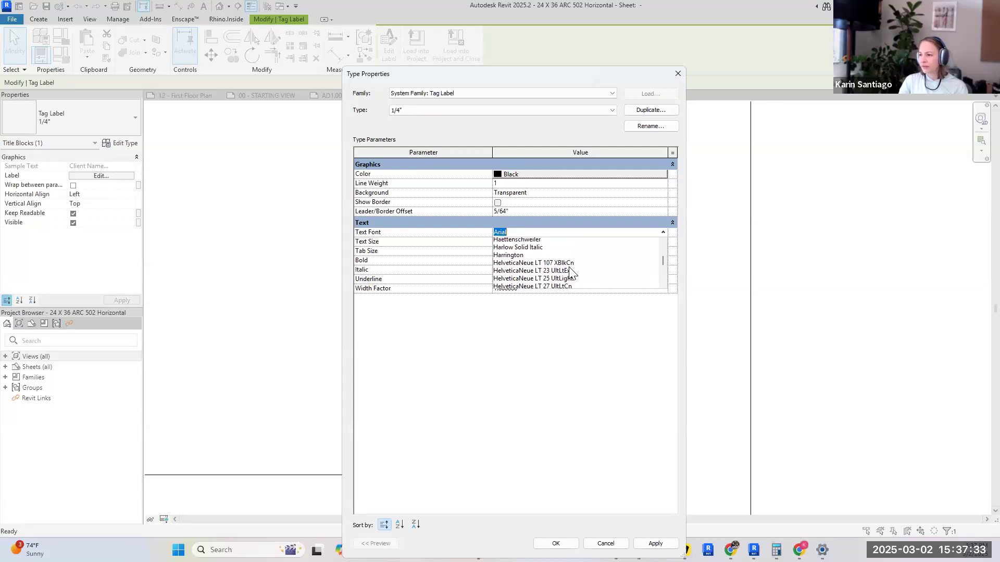
scroll(571, 273, "down", 4)
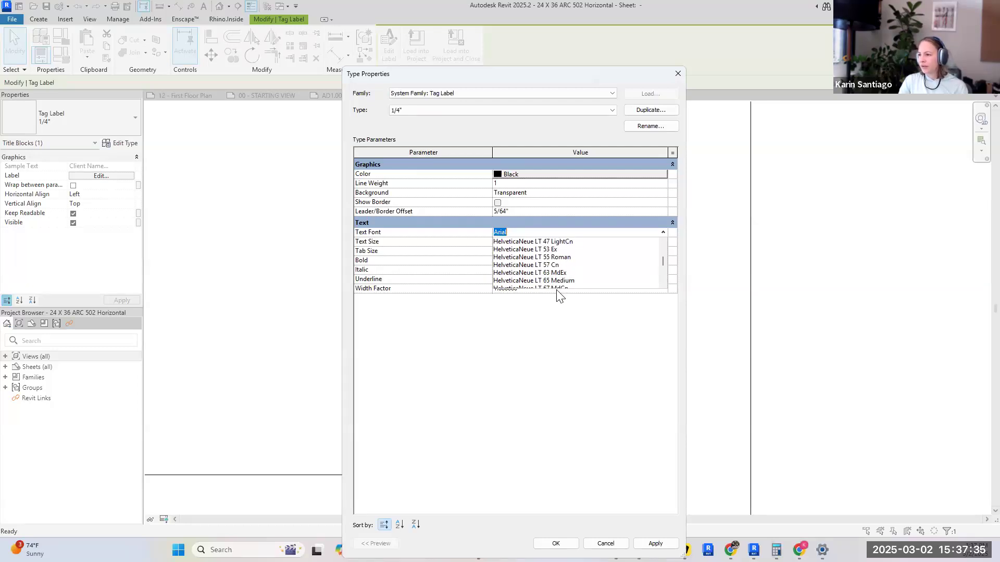
scroll(603, 277, "down", 1)
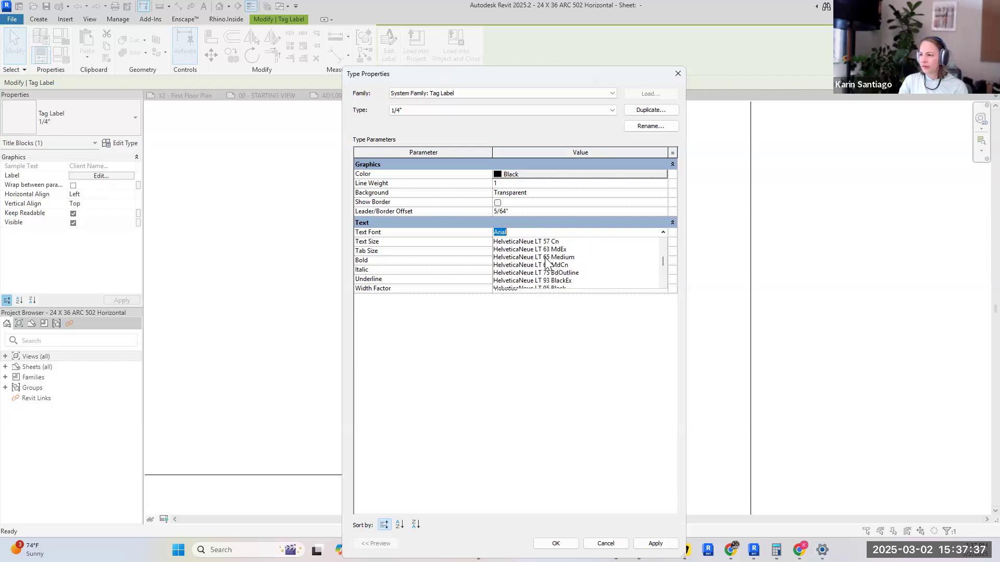
left_click(546, 258)
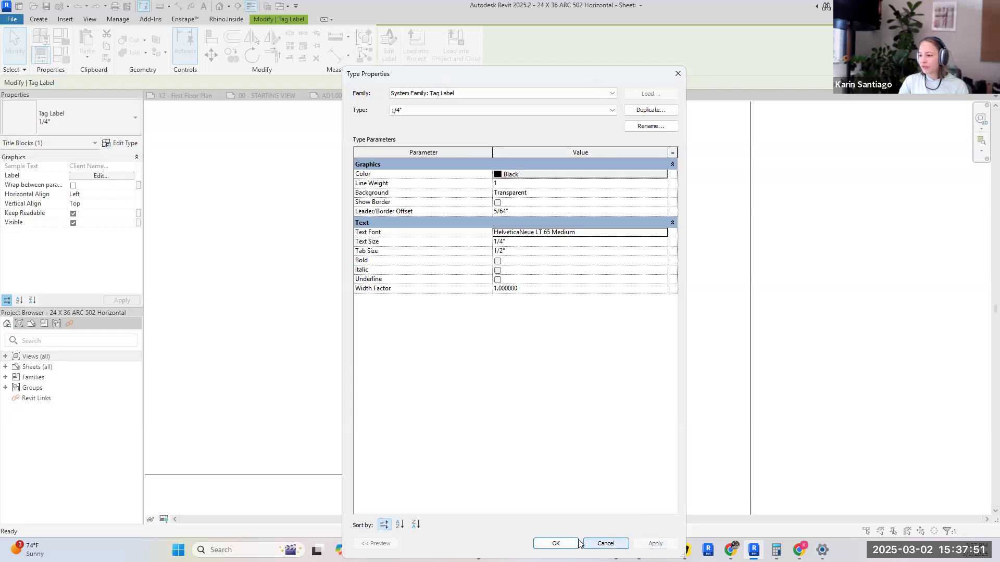
left_click(558, 544)
left_click(779, 286)
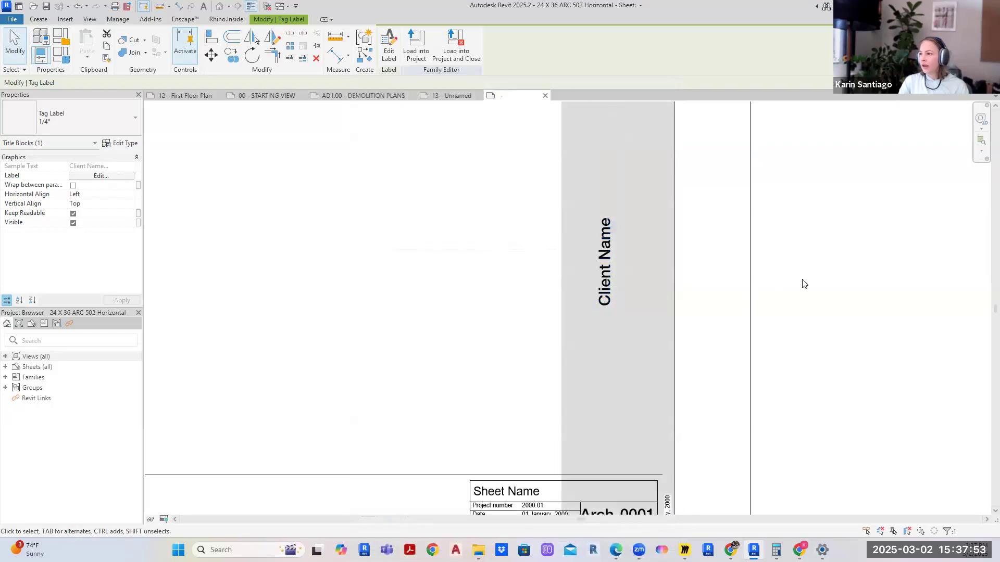
- Move the horizontal line near the sheet's foot above the Client Name label and shorten it to 2 1/4", starting at the gray strip's left edge
scroll(766, 310, "down", 2)
middle_click_drag(745, 315, 601, 308)
scroll(637, 359, "down", 1)
left_click_drag(341, 388, 346, 193)
left_click_drag(504, 202, 500, 192)
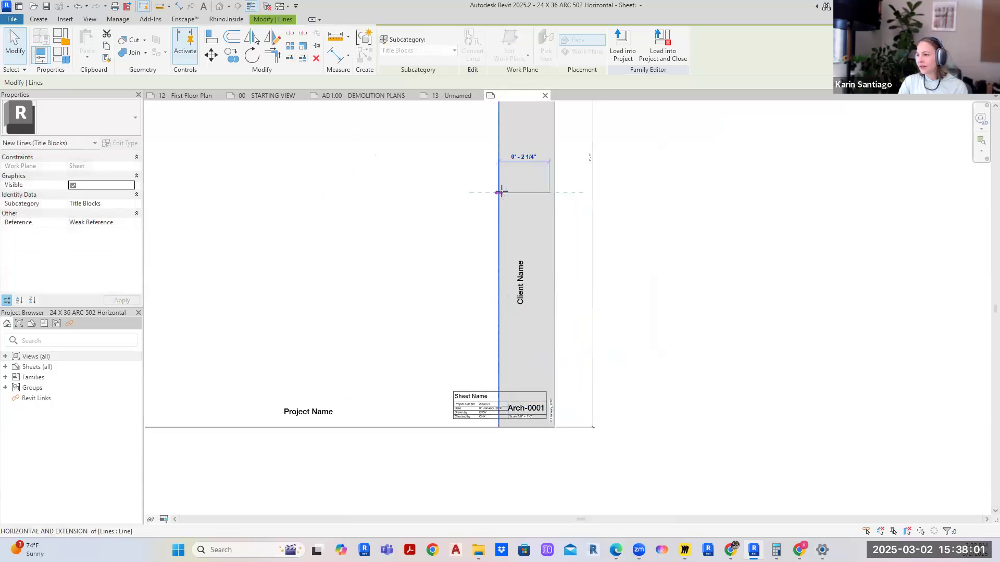
left_click(646, 198)
- Pull the left end of the line above Client Name inward, in line with the left side of the vertical text
scroll(646, 199, "up", 2)
left_click(465, 191)
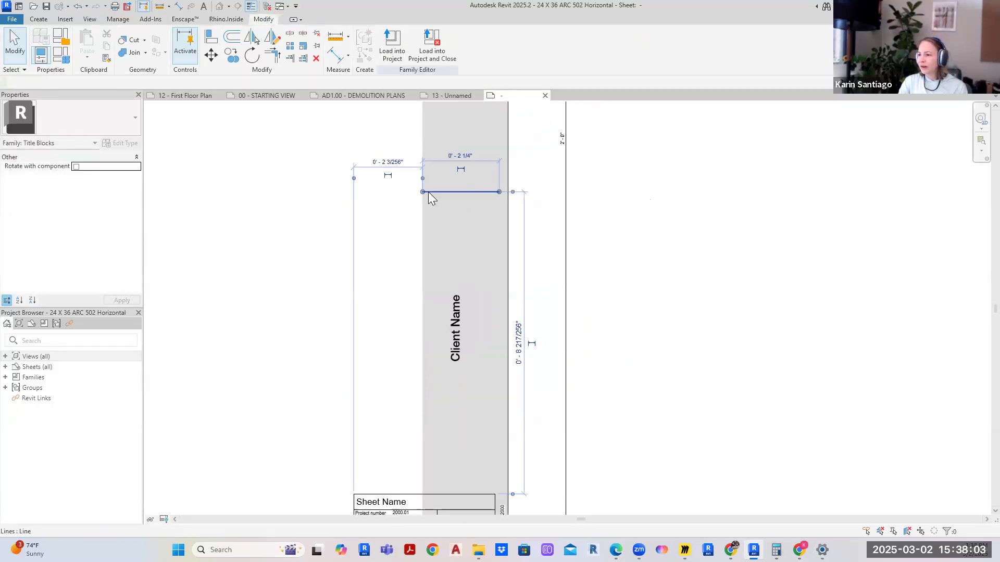
left_click_drag(426, 192, 448, 191)
left_click(661, 211)
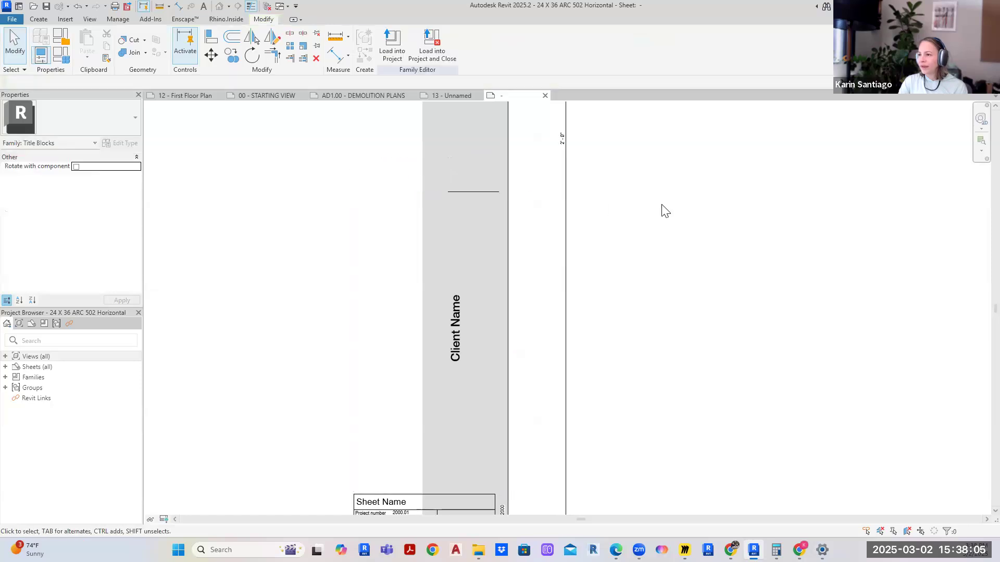
- Inspect the Client Name label's assigned parameters and its Keep Readable property
scroll(660, 210, "down", 2)
left_click(518, 296)
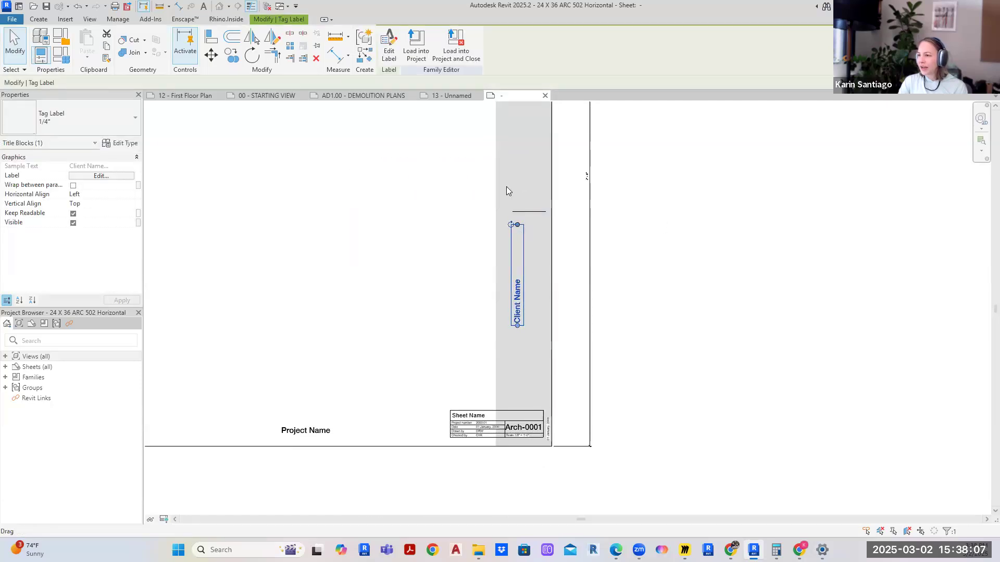
scroll(556, 335, "up", 3)
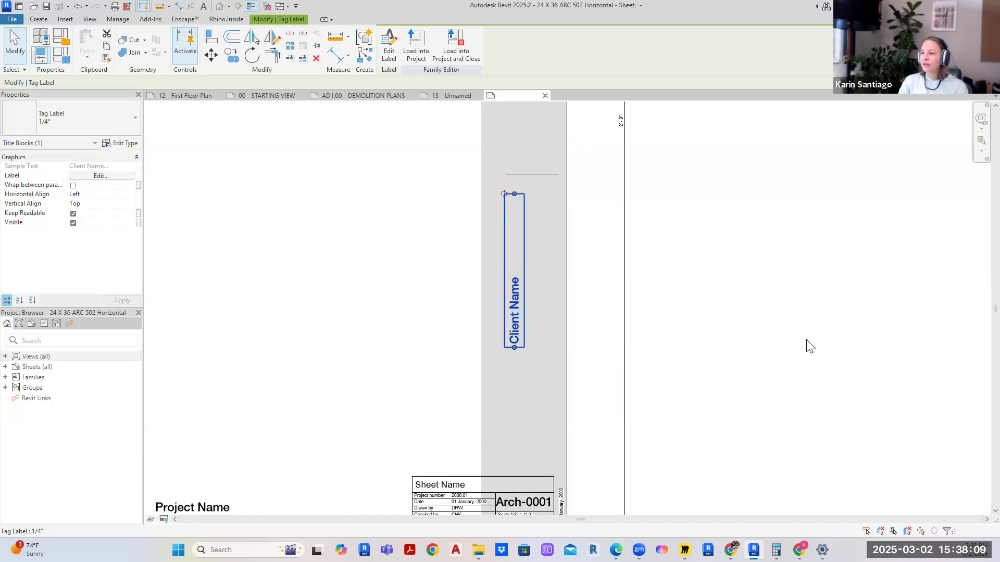
left_click(556, 336)
left_click(516, 328)
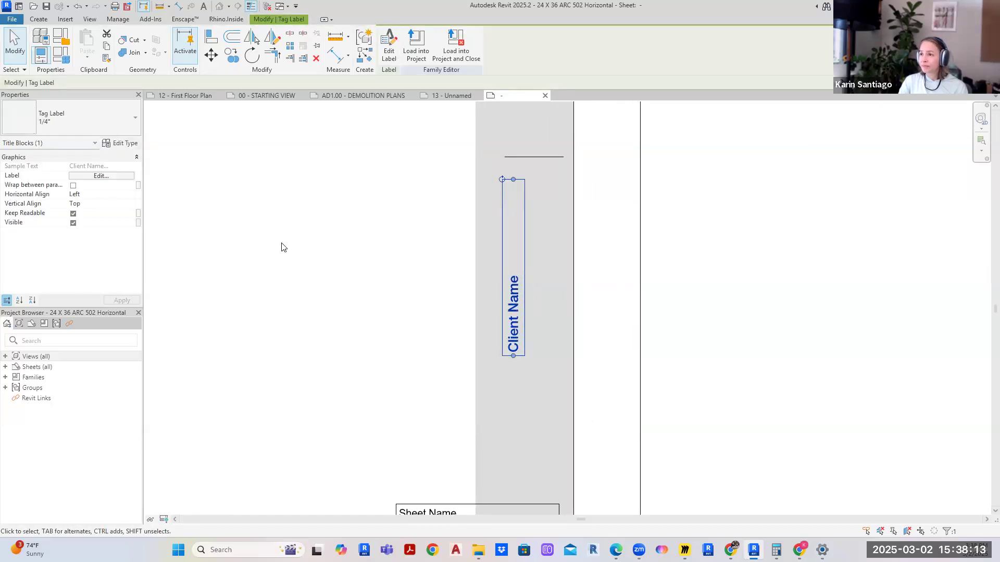
left_click(389, 45)
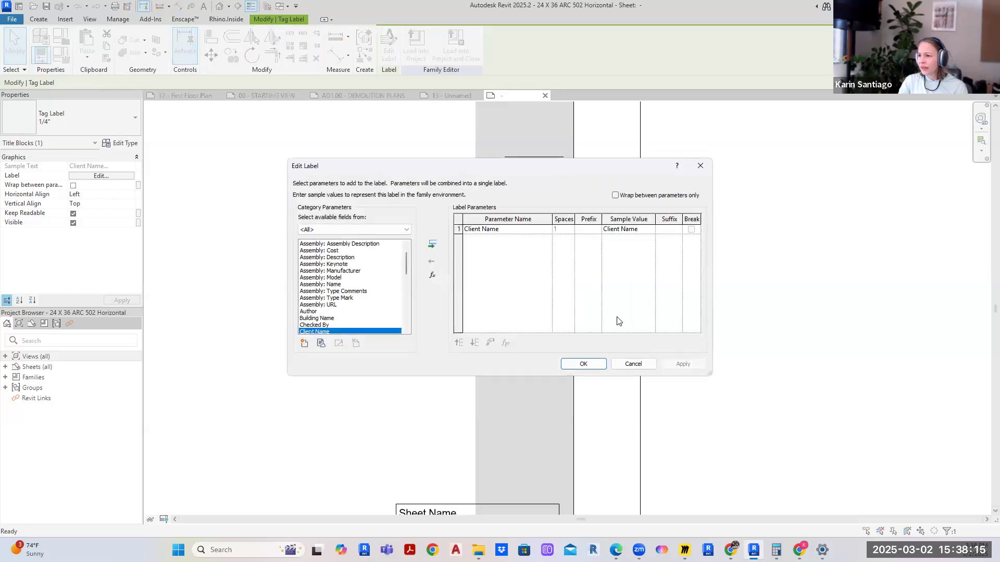
left_click(627, 365)
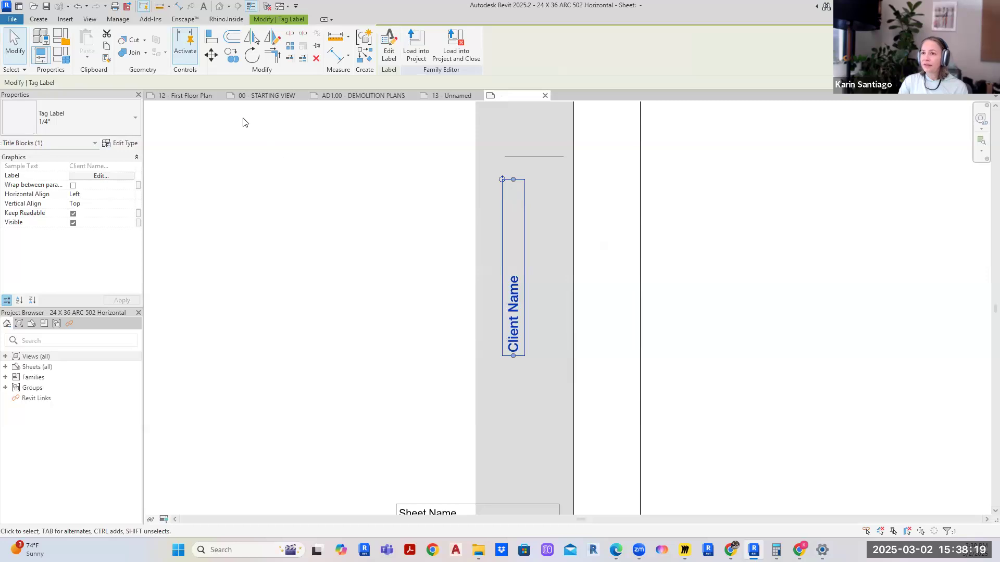
left_click(414, 316)
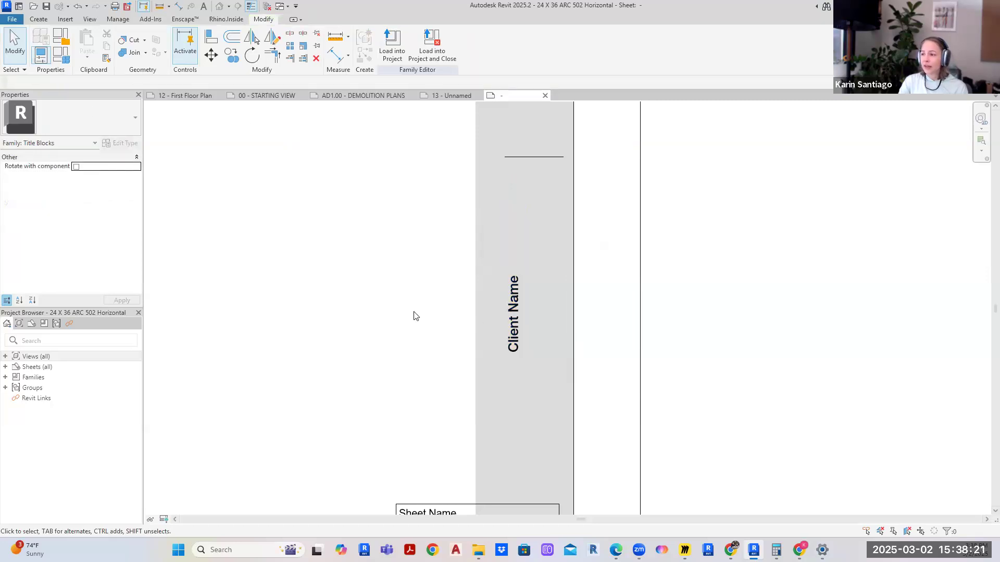
left_click(521, 321)
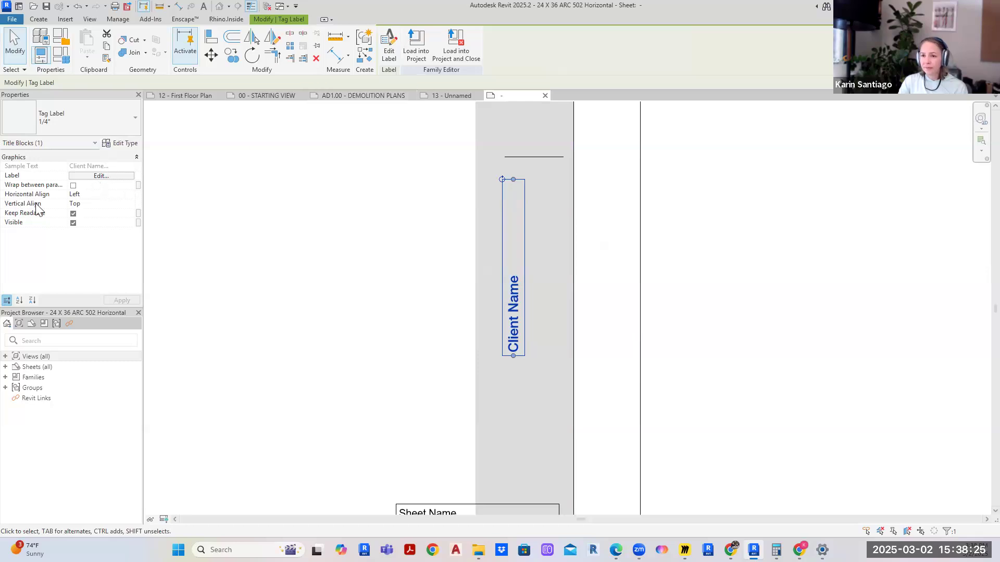
left_click(72, 213)
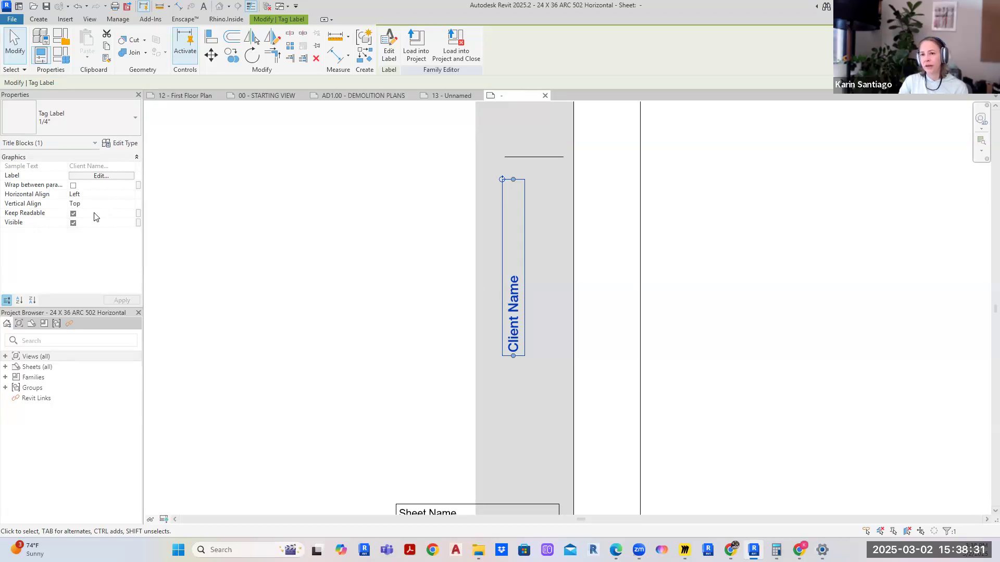
left_click(223, 218)
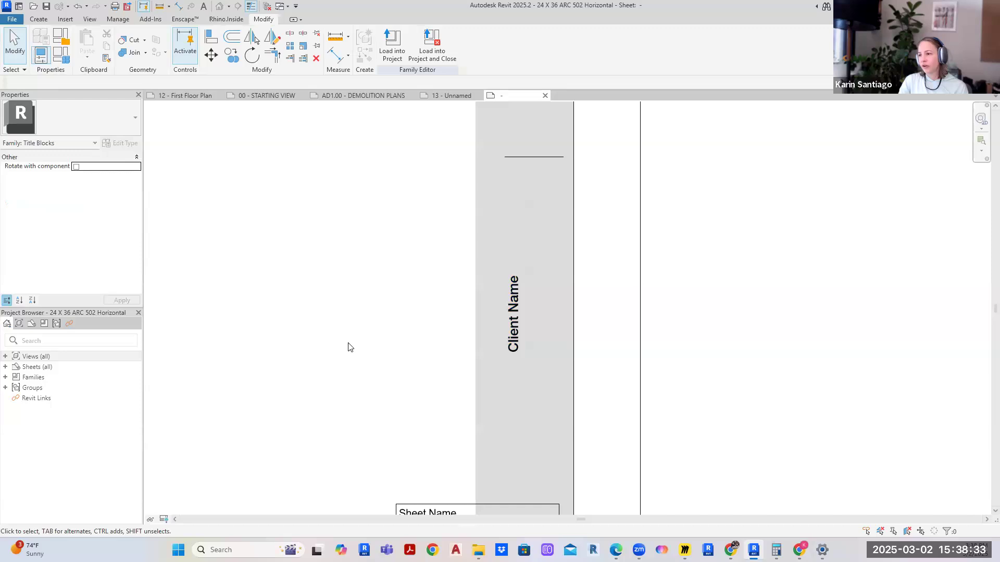
- Set the Client Name label's horizontal alignment to Right, keeping the vertical alignment at Top
left_click(528, 326)
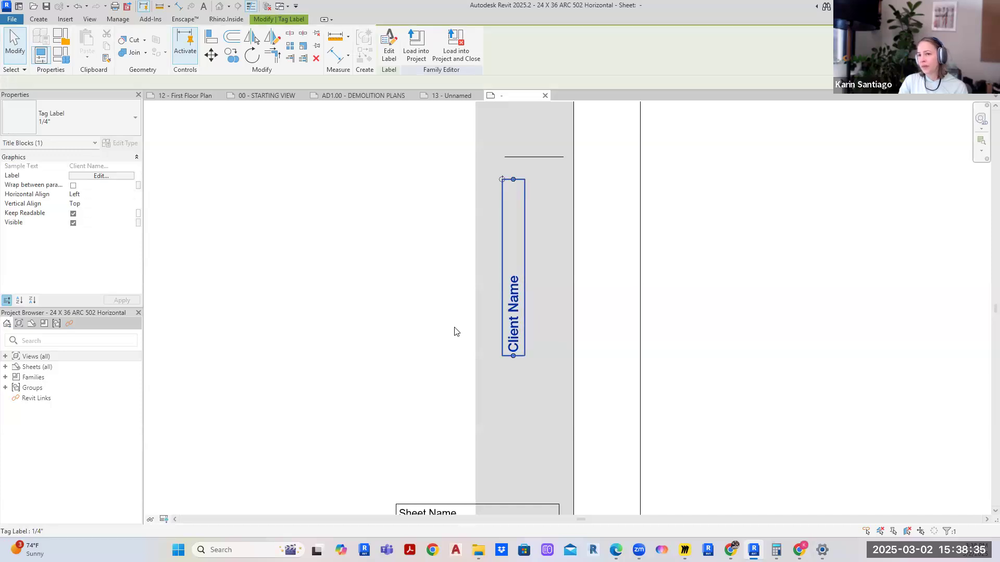
left_click(124, 194)
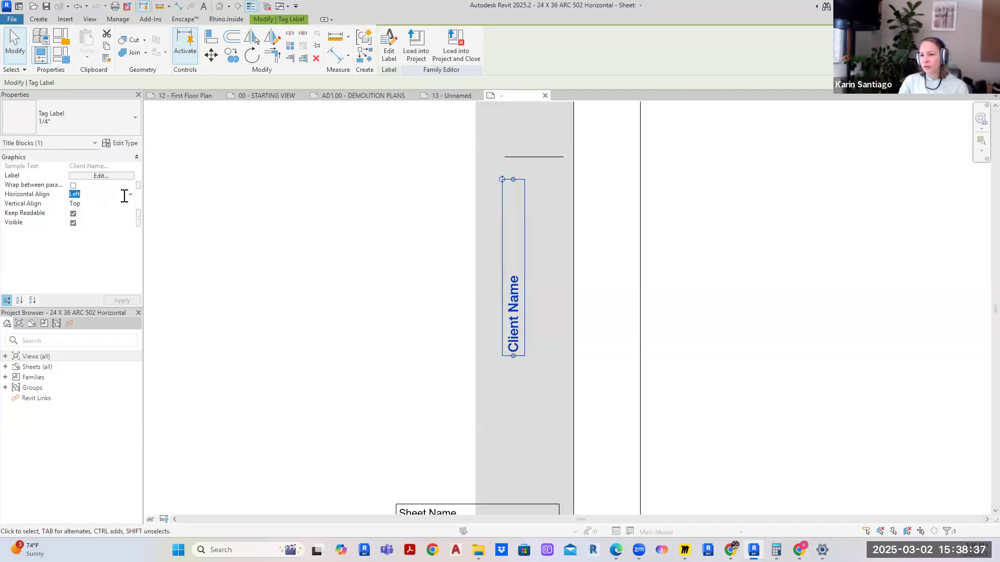
left_click(130, 195)
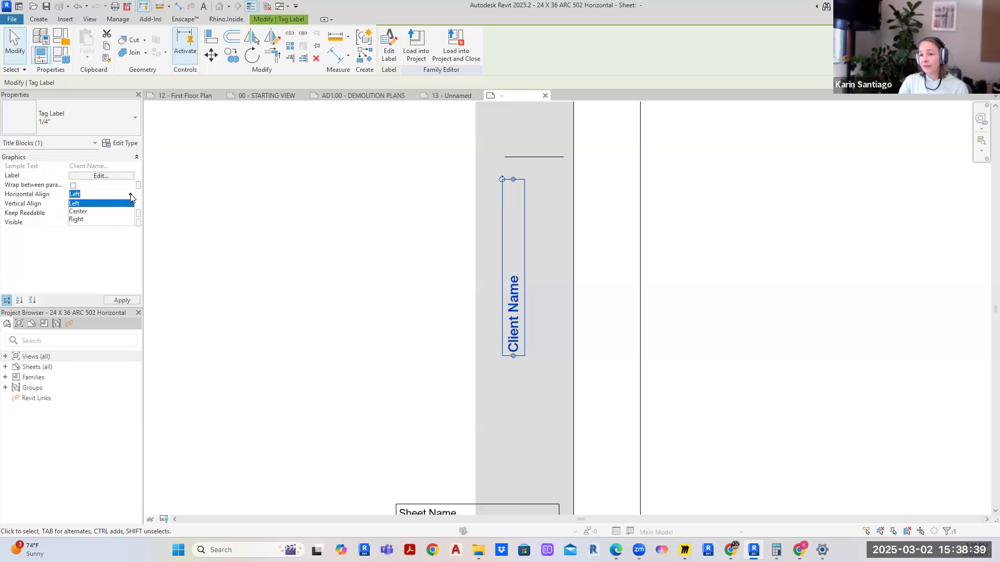
left_click(95, 220)
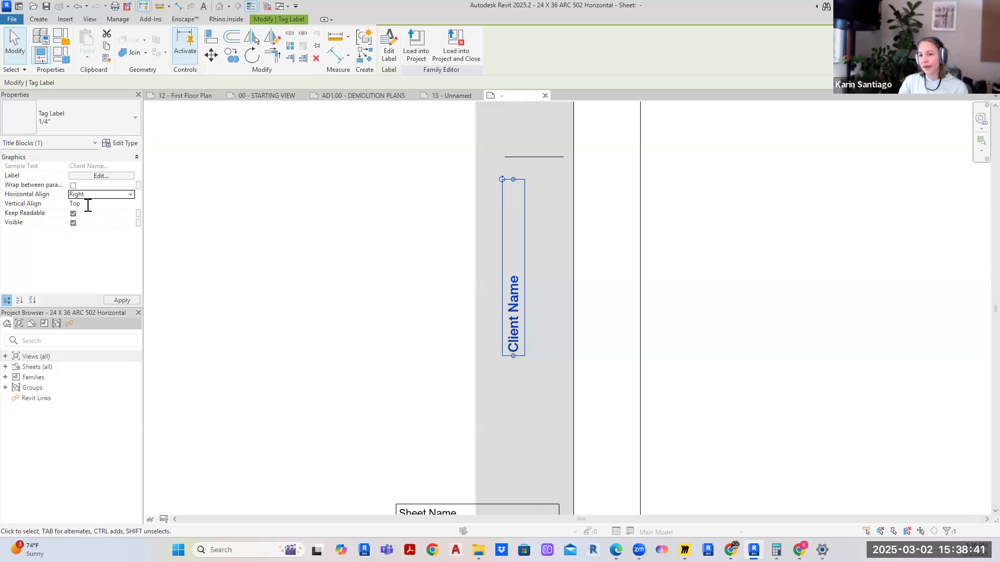
left_click(130, 203)
left_click(113, 302)
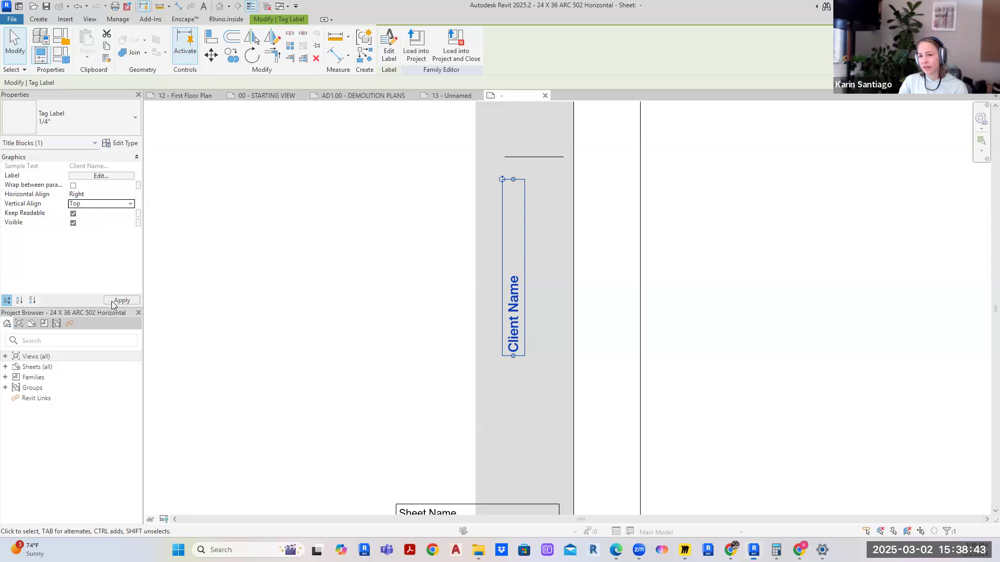
left_click(318, 261)
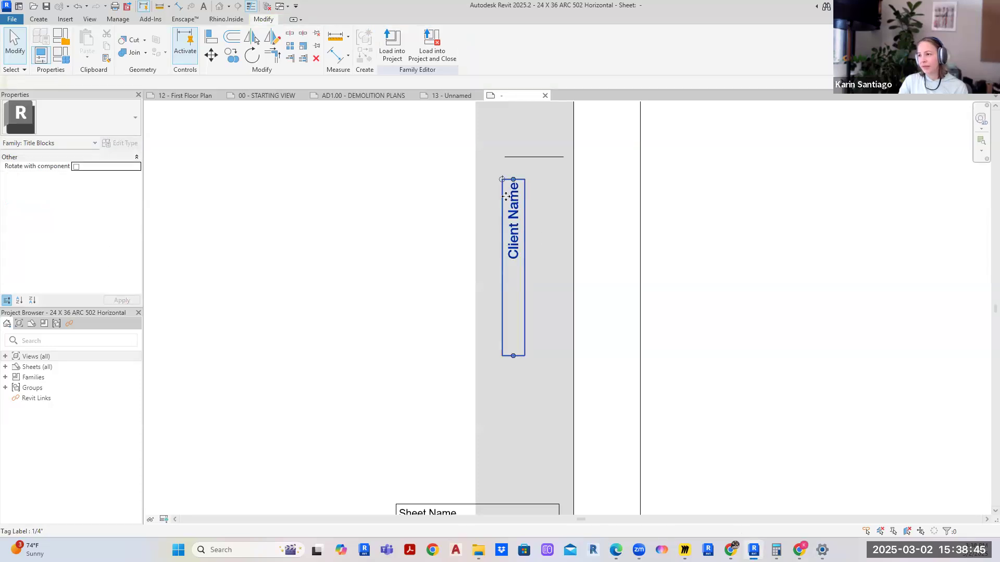
- Move the Client Name label up and to the left so it sits just under the short horizontal line
left_click(521, 188)
scroll(523, 185, "up", 4)
left_click_drag(538, 188, 497, 136)
left_click(786, 165)
- Extend the left end of the line above Client Name so the line is 2" long
scroll(771, 164, "down", 2)
middle_click_drag(705, 236, 549, 298)
left_click(494, 199)
left_click_drag(459, 199, 430, 199)
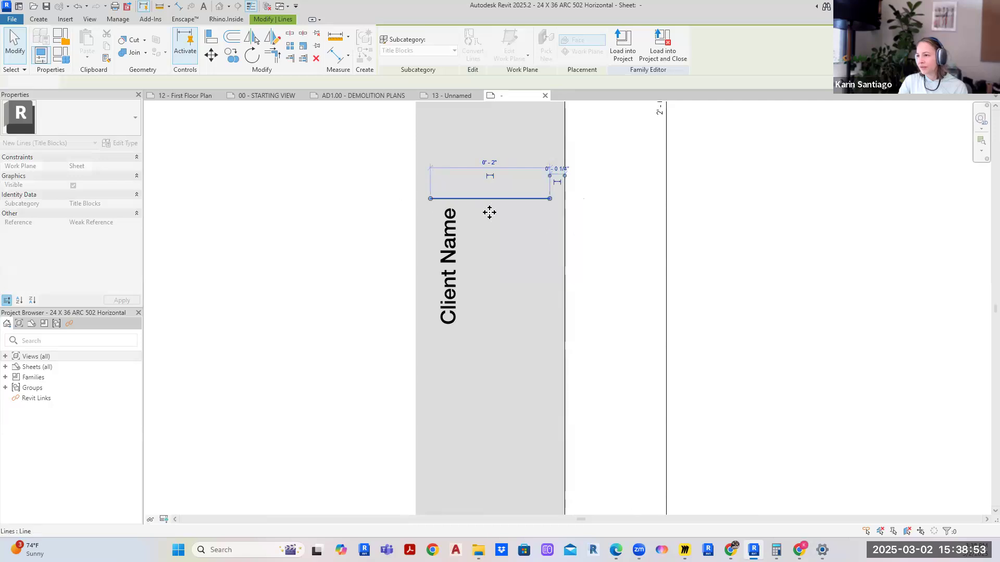
left_click(607, 201)
- Rotate the Project Name label at the foot of the sheet 90 degrees counterclockwise so it reads vertically
scroll(529, 243, "down", 3)
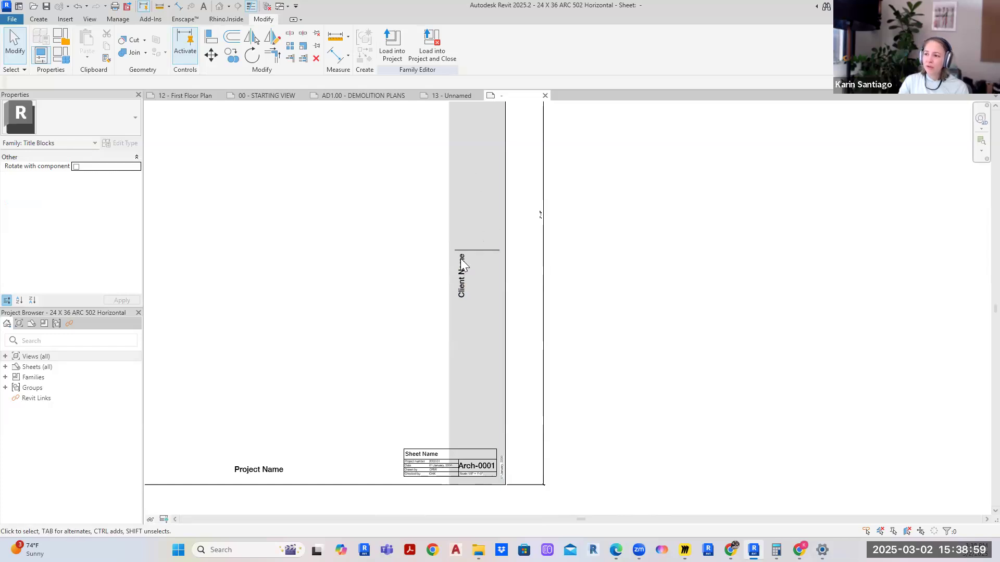
left_click(245, 474)
left_click_drag(328, 470, 287, 419)
- Move the vertical Project Name label up to the gray strip's left edge, well above the Client Name line
middle_click_drag(332, 418, 340, 337)
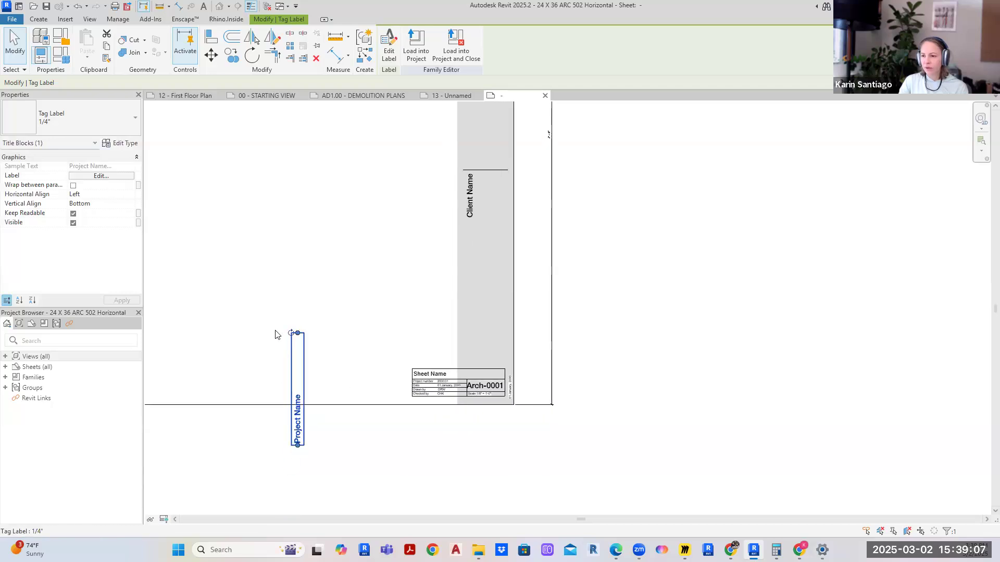
left_click_drag(292, 402, 387, 219)
middle_click_drag(342, 418, 331, 379)
left_click_drag(324, 377, 398, 167)
- Set the Project Name label's vertical alignment to Top
left_click(101, 204)
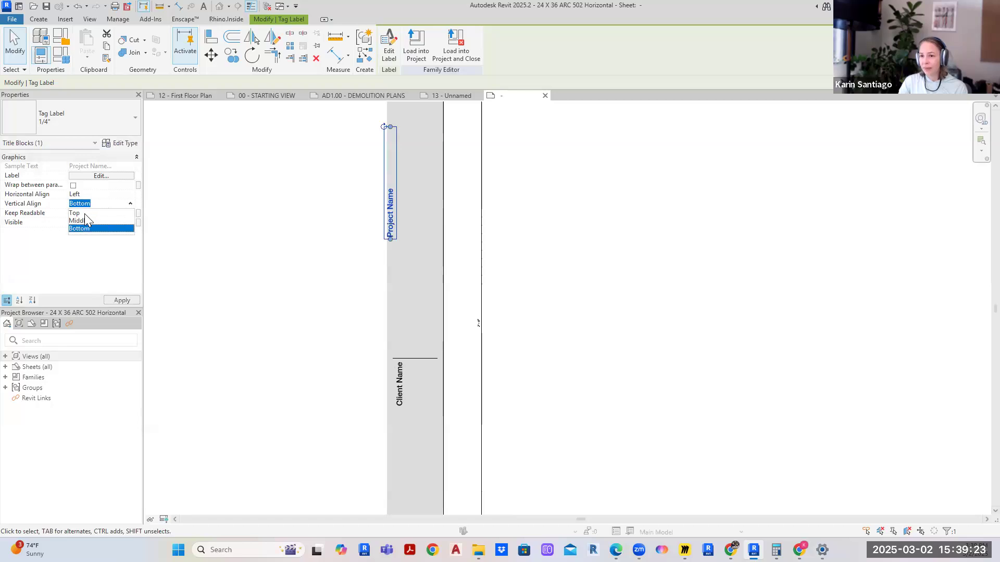
left_click(85, 214)
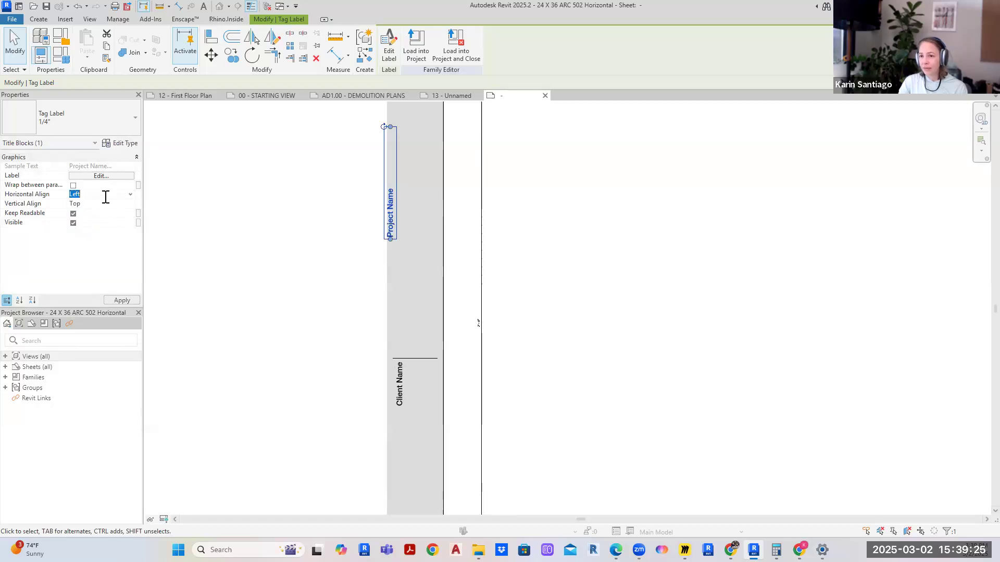
left_click(202, 203)
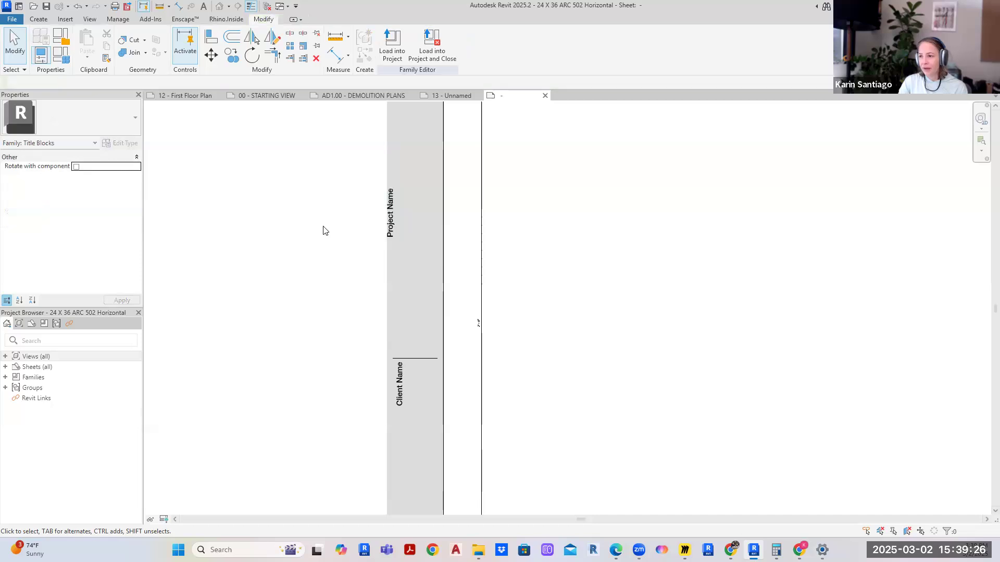
- Move the vertical Project Name label down to sit just above the divider line, in line with Client Name
left_click(394, 219)
left_click_drag(383, 151, 396, 265, "ctrl")
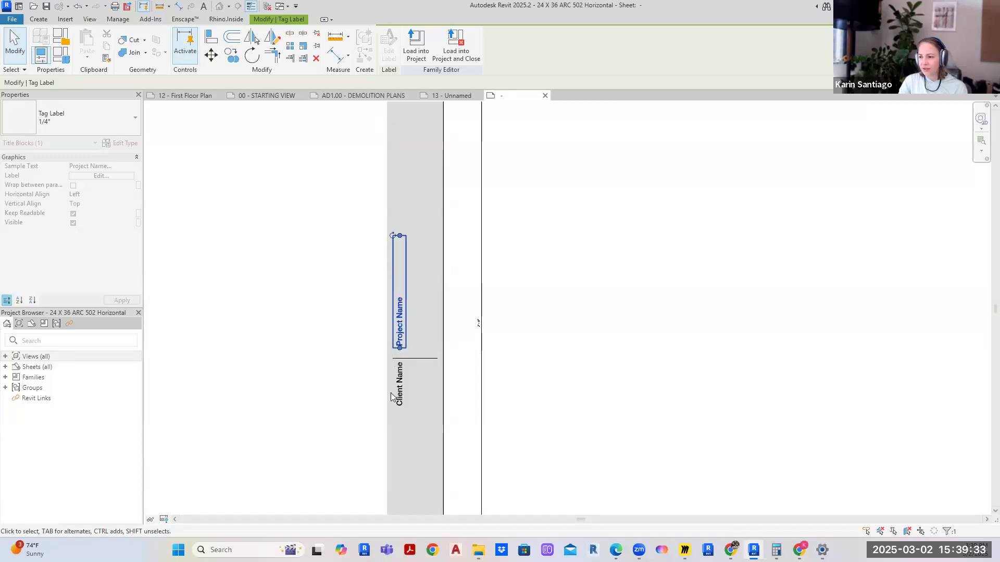
scroll(430, 300, "up", 4)
left_click(228, 247)
left_click_drag(414, 217, 406, 235)
left_click(753, 238)
scroll(753, 238, "down", 5)
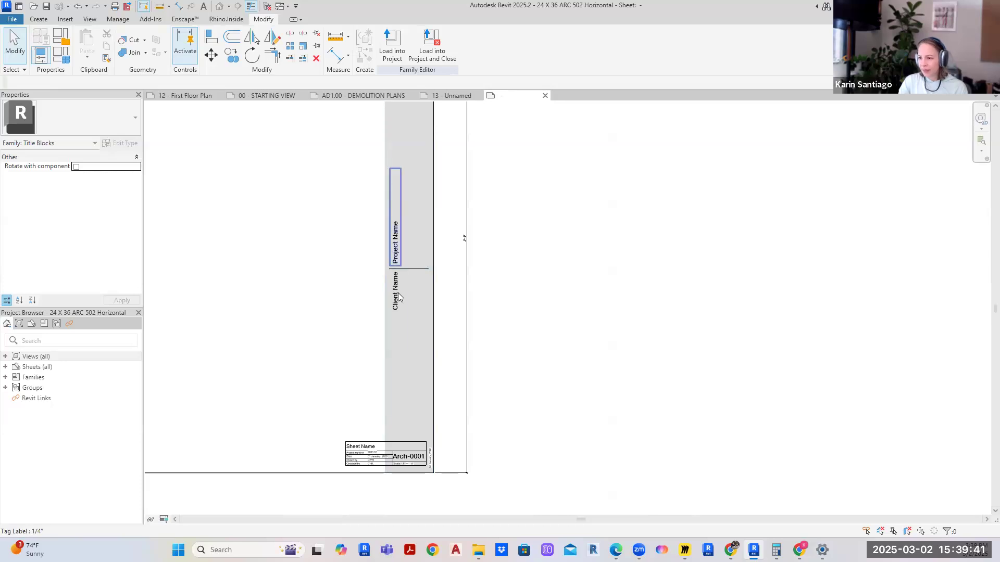
- Delete the Project number, Date, Drawn by and Checked by entries and their row lines from the table at the sheet's foot
scroll(383, 474, "up", 4)
scroll(393, 449, "up", 3)
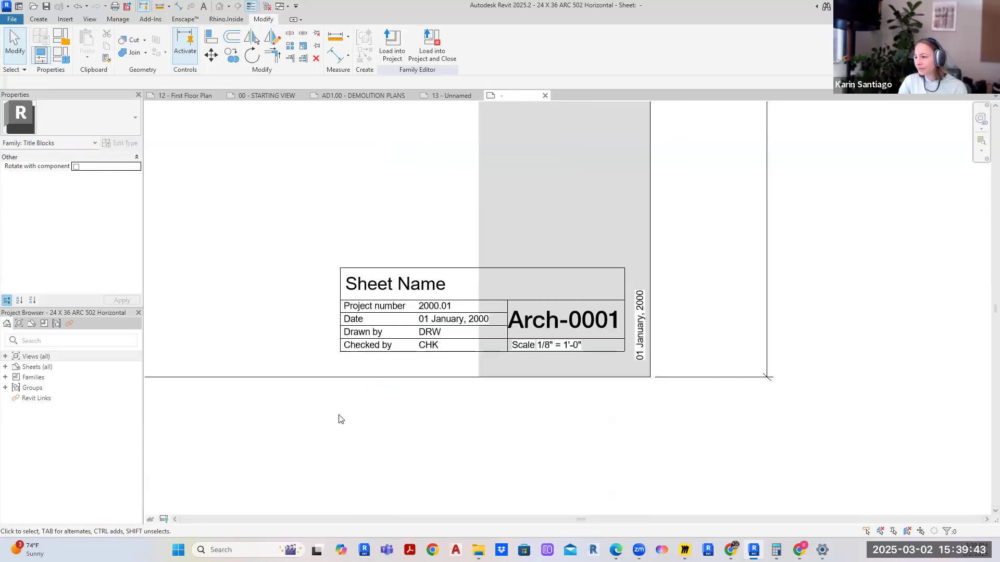
left_click(403, 244)
left_click(332, 207)
left_click(358, 244)
left_click(312, 202)
left_click_drag(305, 199, 530, 349)
key("Delete")
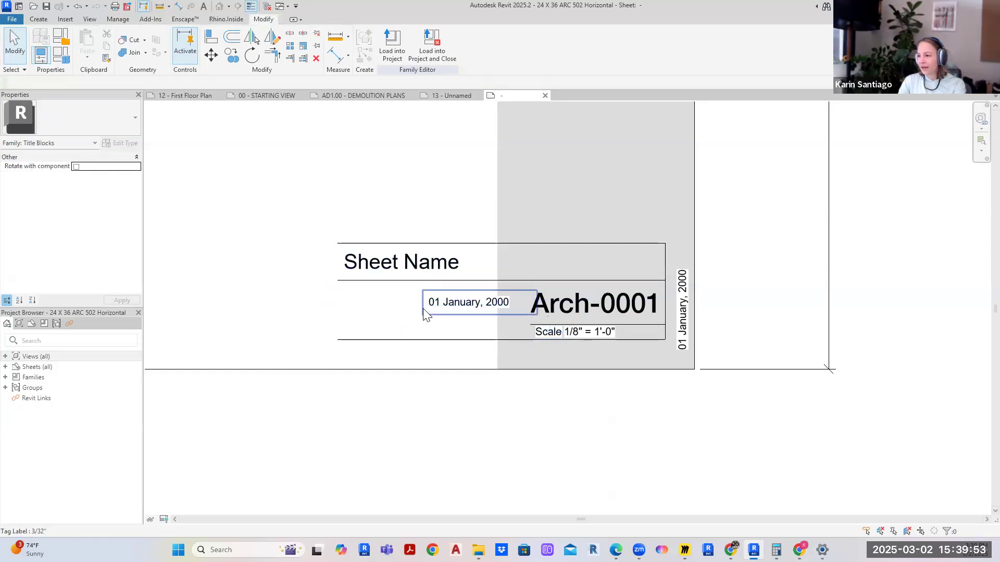
left_click(444, 298)
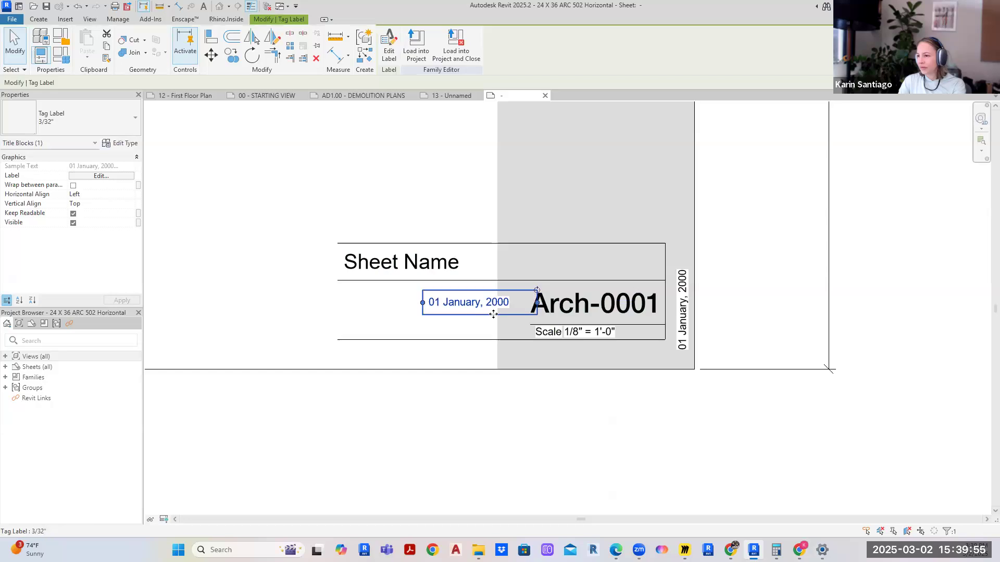
key("Delete")
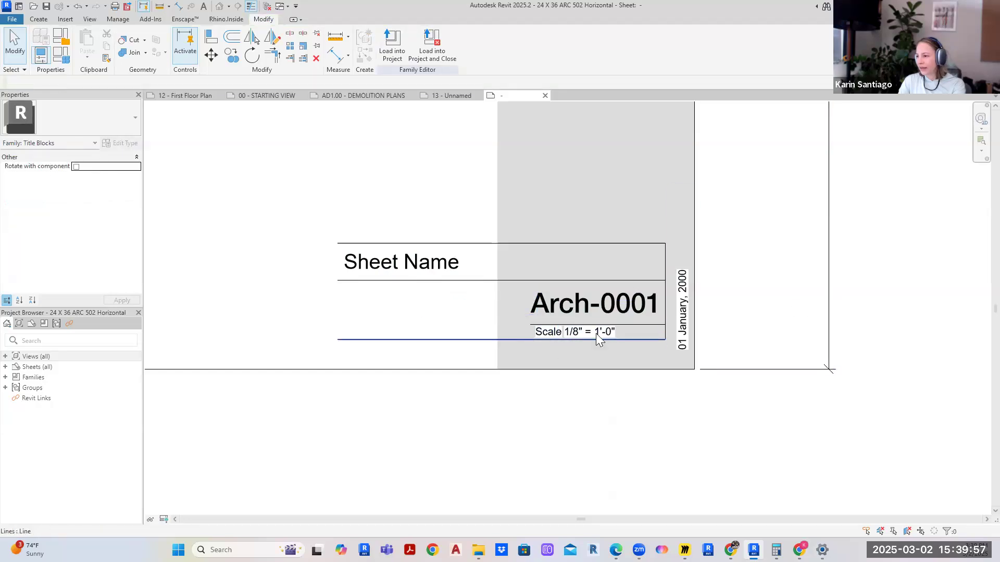
- Delete the table's remaining border lines around Sheet Name and Arch-0001, keeping the line above the Scale text
left_click(402, 263)
left_click(368, 235)
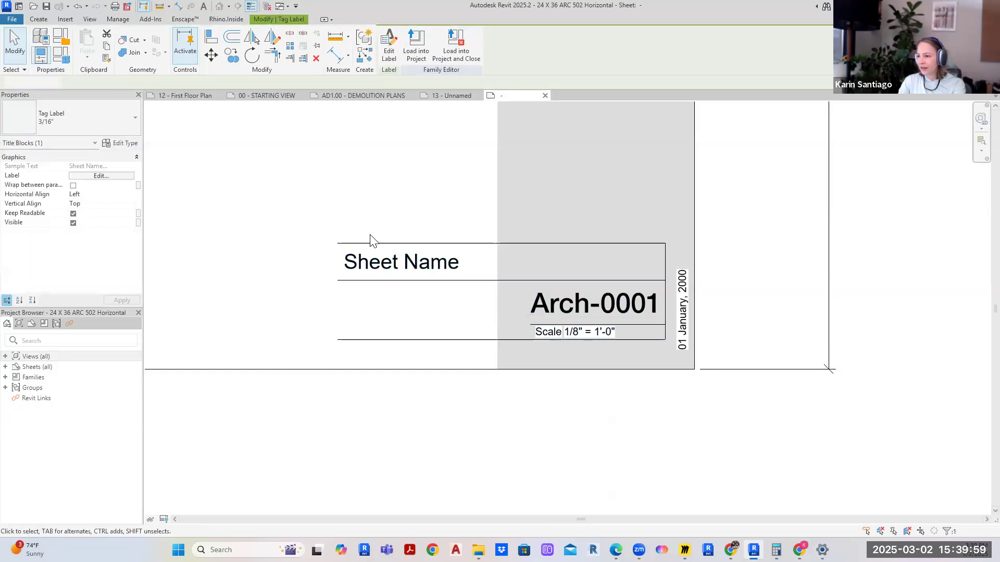
left_click(442, 243)
left_click(395, 290)
left_click(397, 281)
key("Delete")
left_click(397, 341)
key("Delete")
- Move the vertical date label and the Scale text with its line out of the gray strip onto the blank sheet
left_click(691, 316)
left_click_drag(336, 161, 337, 162)
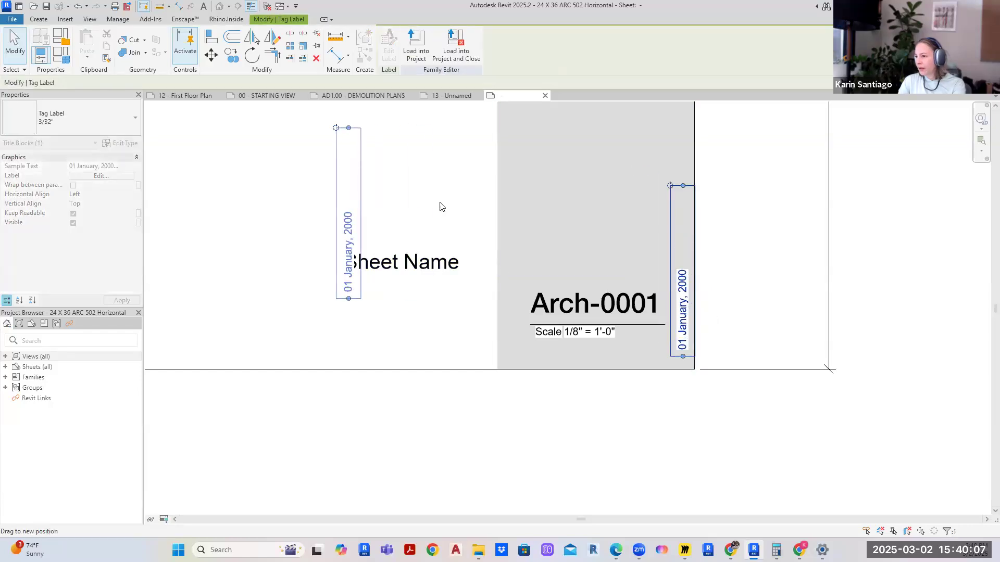
scroll(453, 313, "up", 1)
left_click_drag(448, 310, 716, 354)
left_click_drag(657, 332, 345, 337)
left_click(385, 403)
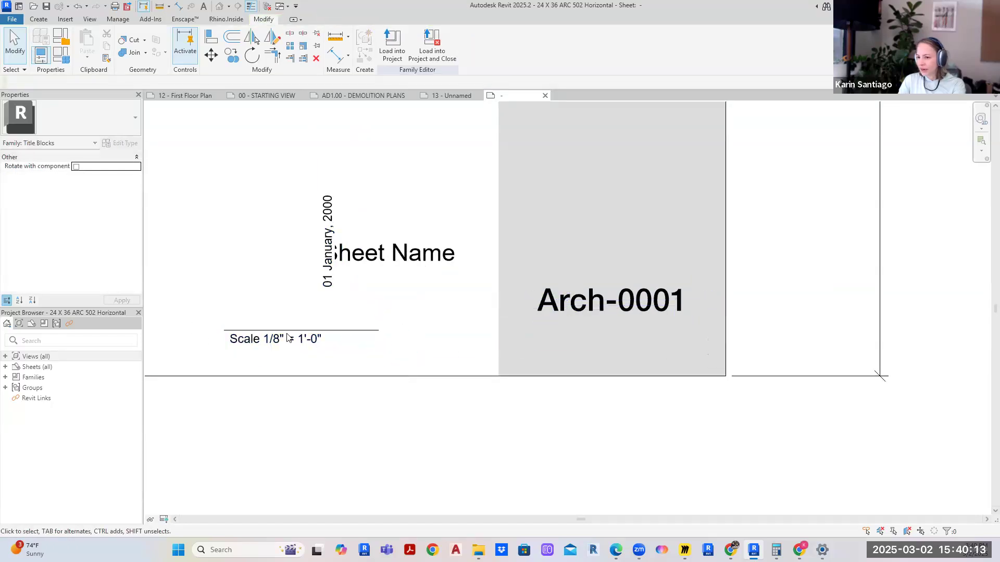
- Shift the vertical date label further left so it no longer overlaps Sheet Name
scroll(502, 358, "down", 2)
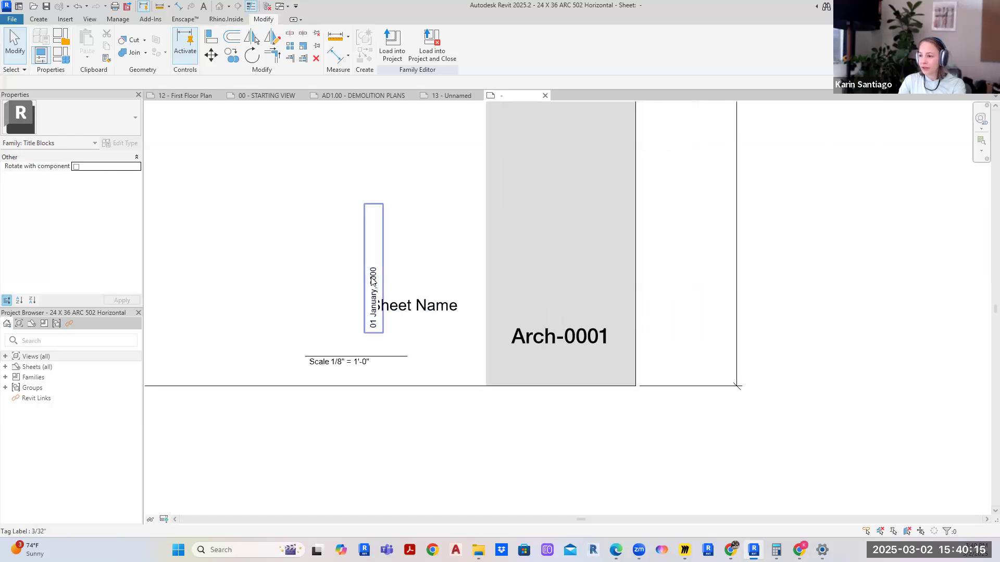
left_click(364, 228)
left_click_drag(364, 228, 320, 249)
left_click(476, 411)
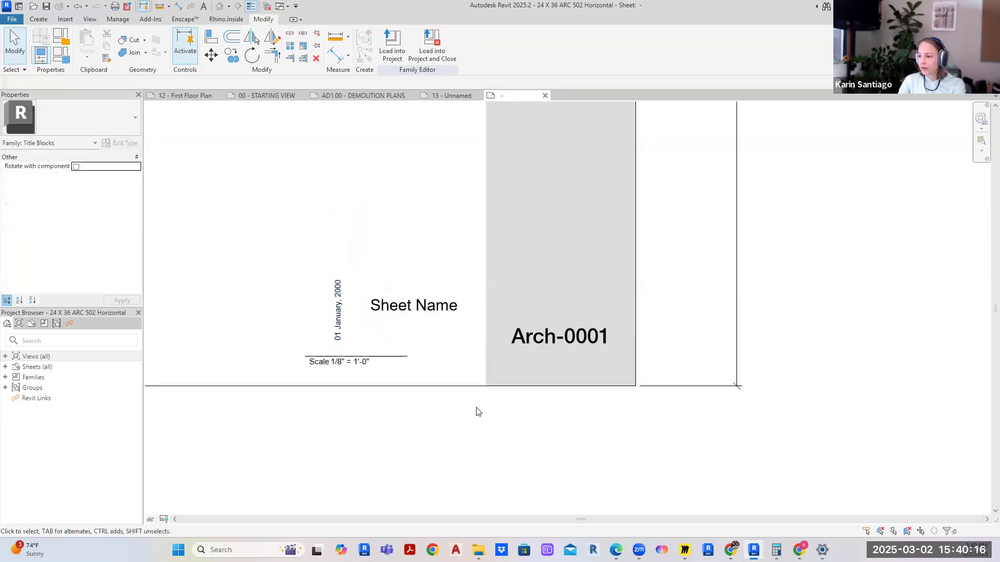
- Move the Arch-0001 sheet number label toward the gray strip's lower right corner
left_click(528, 338)
left_click_drag(578, 341, 595, 362)
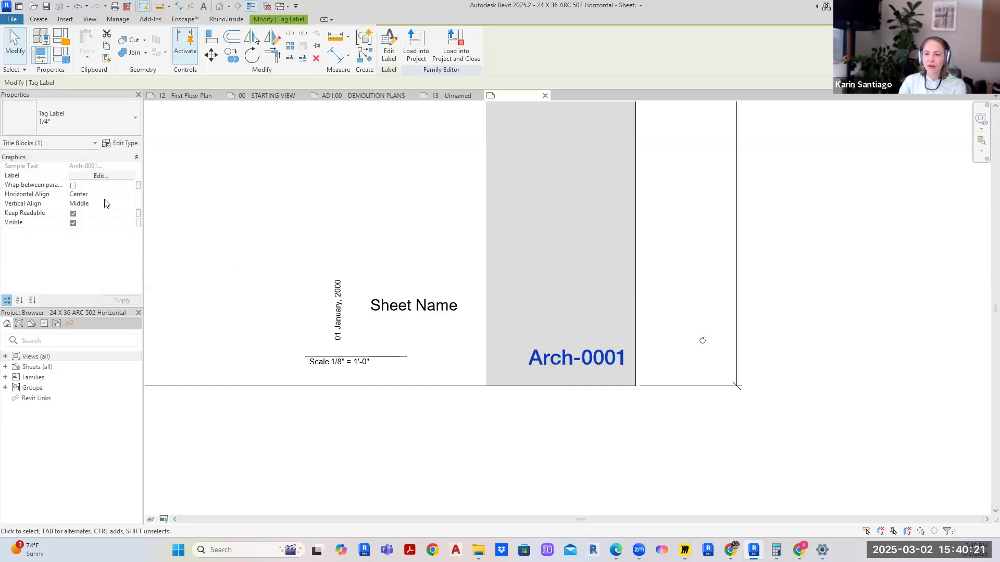
left_click(469, 409)
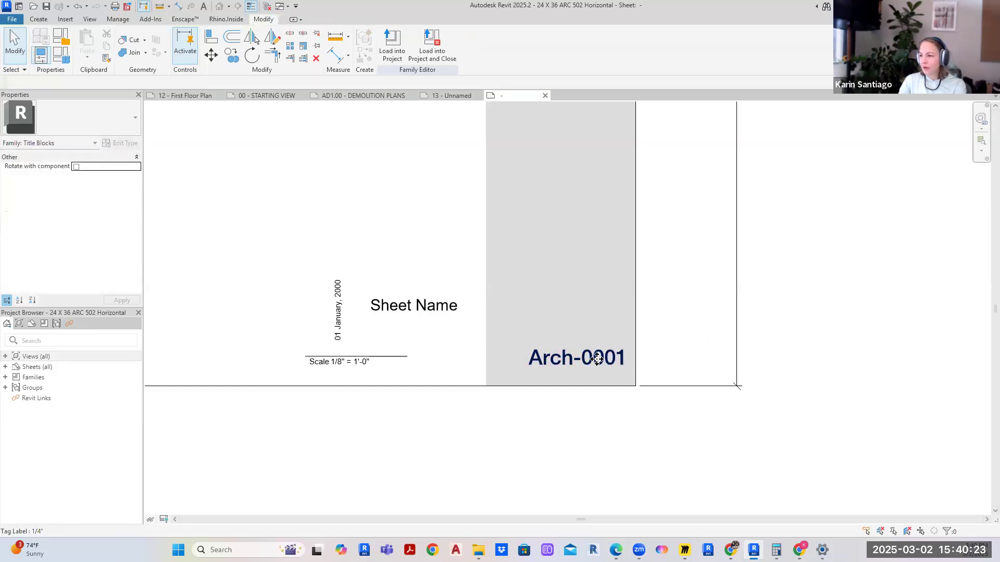
- Set the Arch-0001 label's horizontal alignment to Right and its vertical alignment to Bottom
left_click(597, 359)
left_click(123, 195)
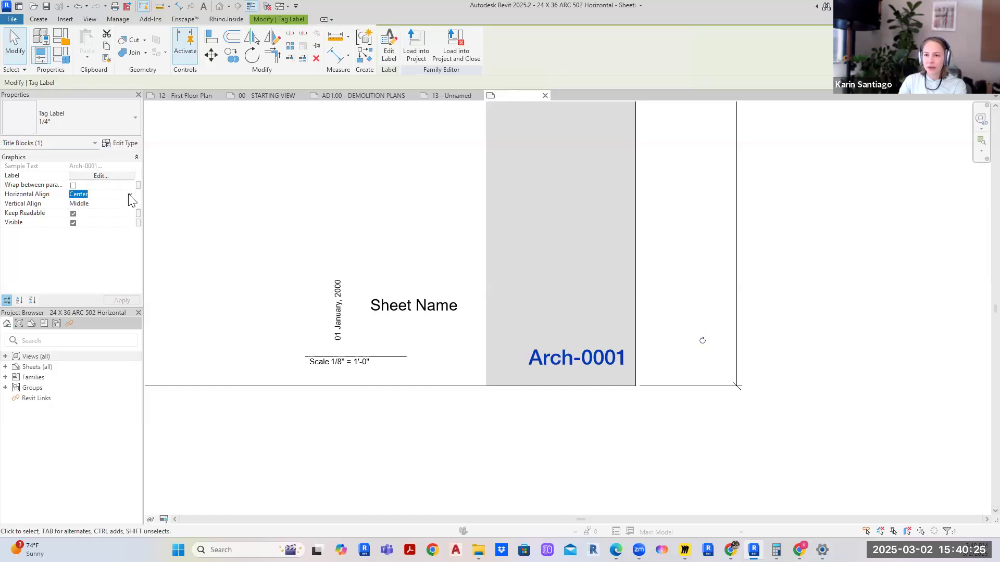
left_click(130, 195)
left_click(78, 219)
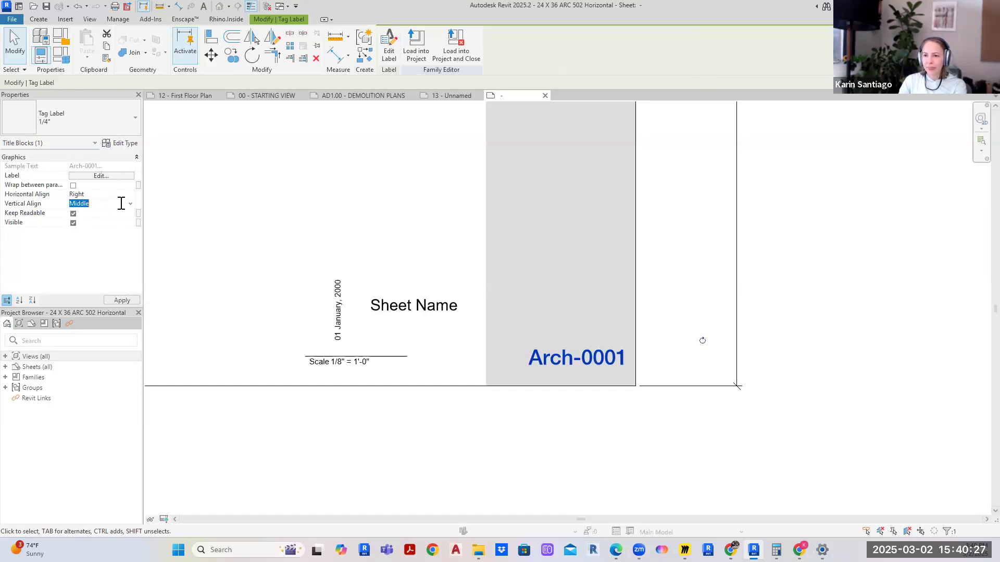
left_click(130, 203)
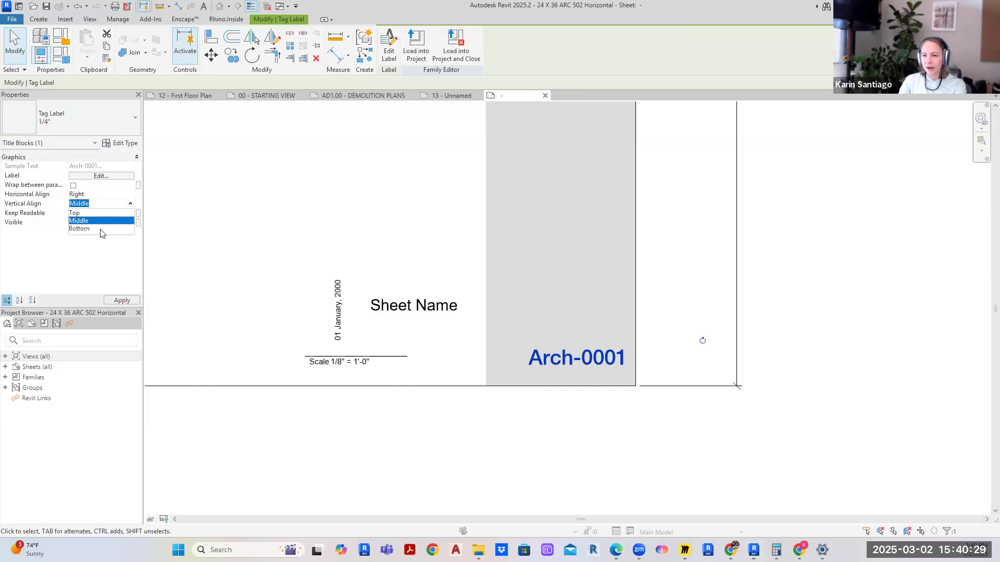
left_click(101, 229)
left_click(836, 386)
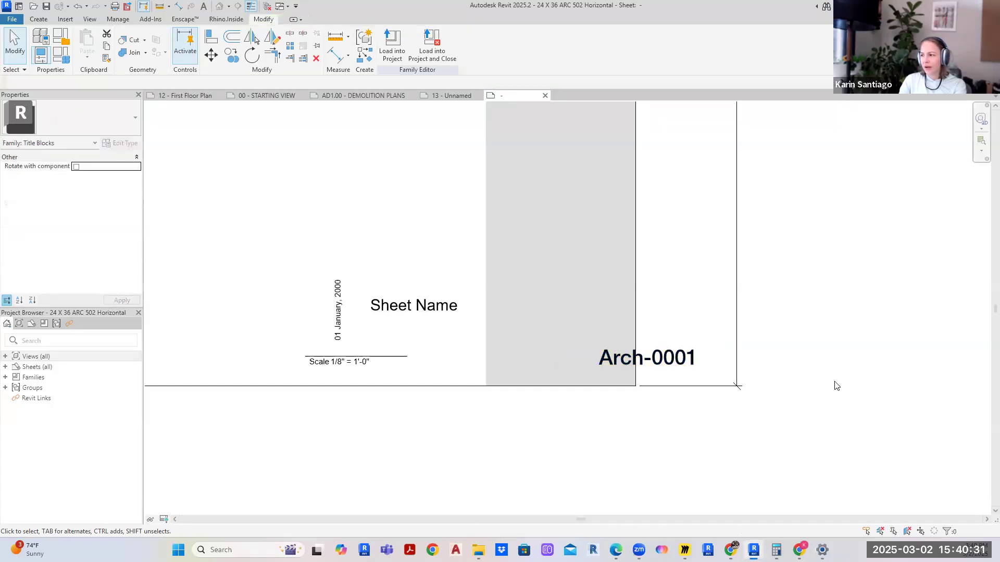
- Move the Arch-0001 label back inside the gray strip, near its lower right corner
left_click(680, 355)
left_click_drag(672, 358, 601, 359)
key("Escape")
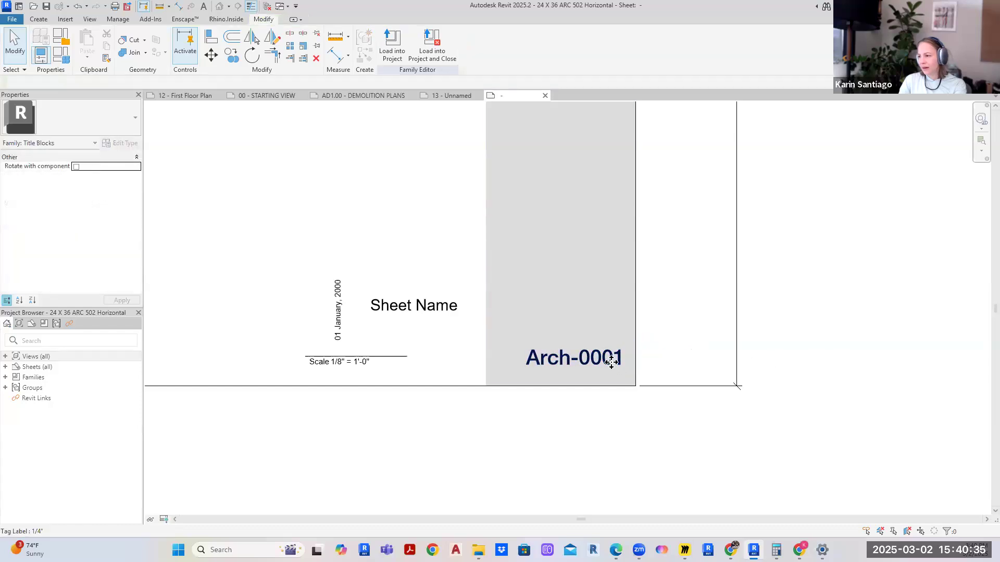
left_click(611, 361)
left_click(836, 350)
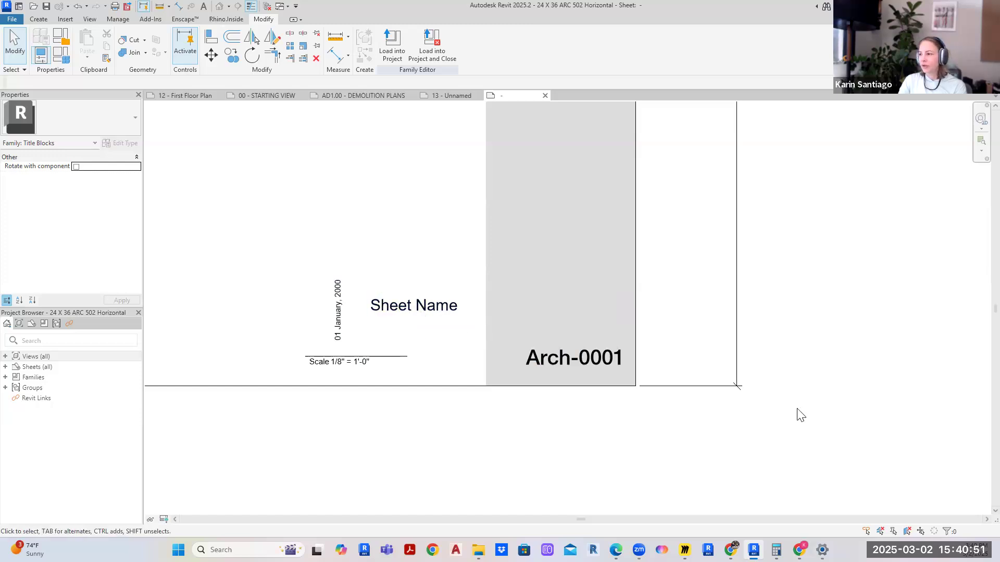
- Rotate the Sheet Name label to read vertically and place it along the gray strip's left side, above Arch-0001
scroll(797, 411, "down", 5)
middle_click_drag(731, 365, 629, 377)
scroll(629, 377, "up", 1)
scroll(495, 381, "up", 2)
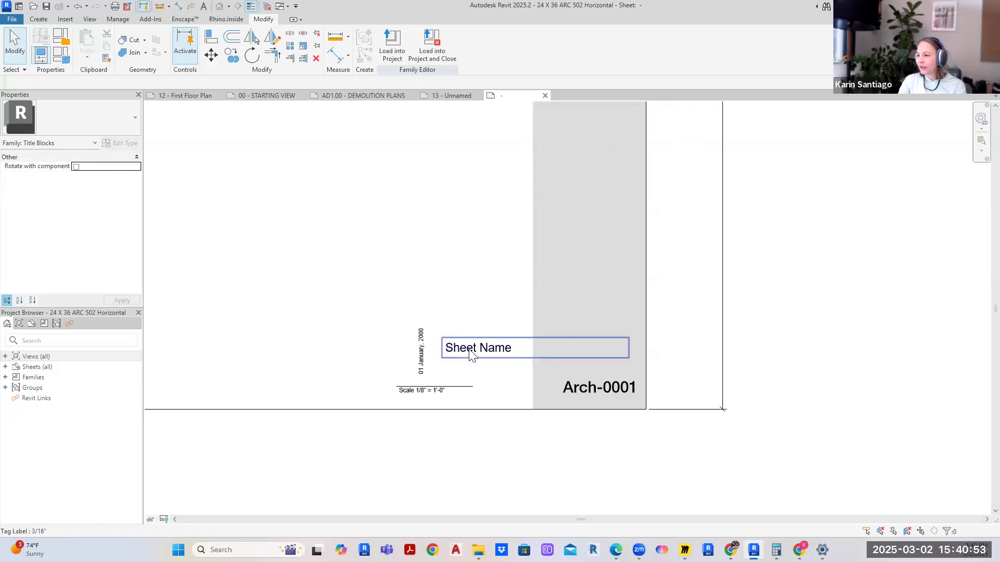
left_click(513, 375)
left_click_drag(528, 264, 532, 291)
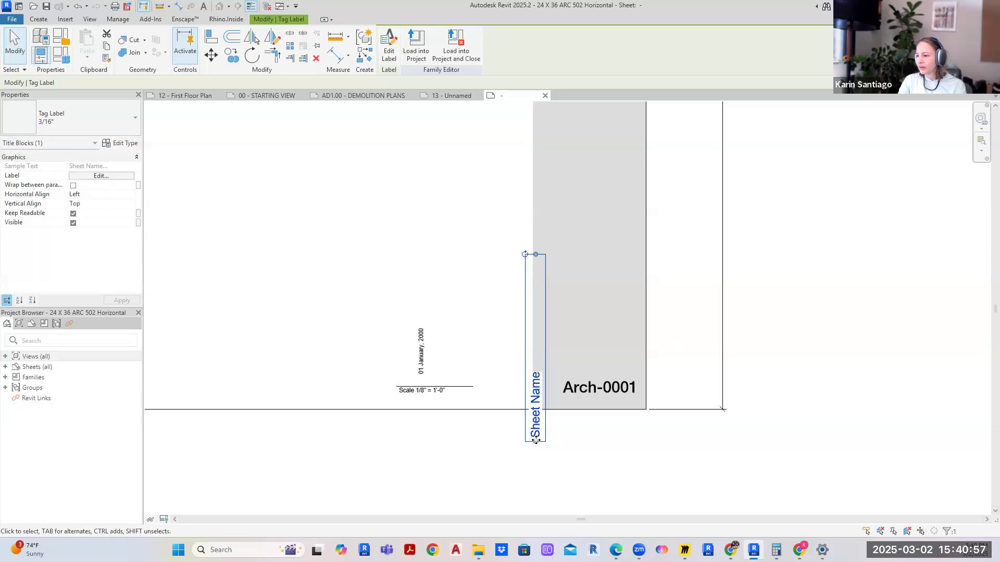
left_click_drag(527, 422, 540, 312)
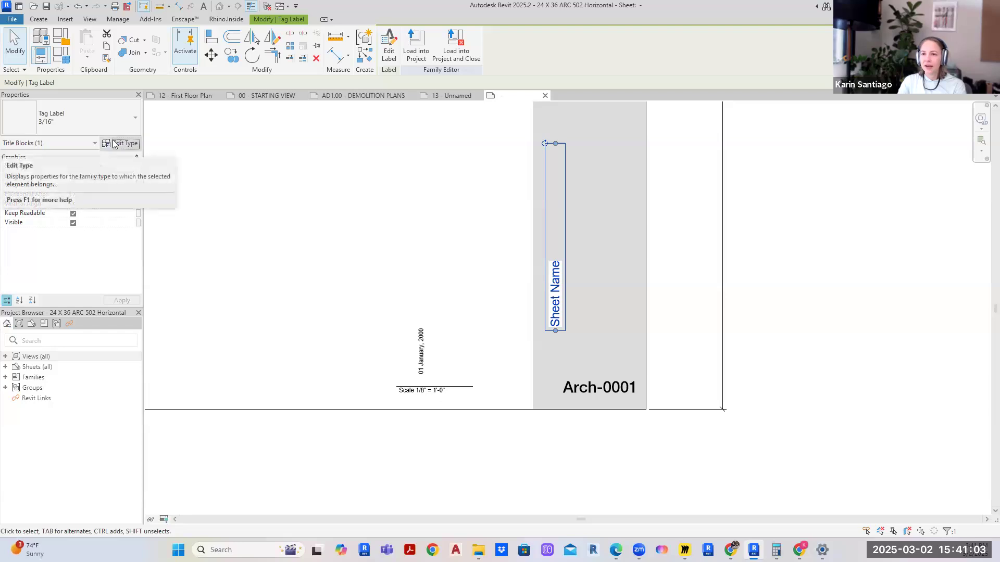
- Set the background of the Sheet Name label's 3/16" type to Transparent
left_click(117, 144)
left_click(650, 195)
left_click(520, 211)
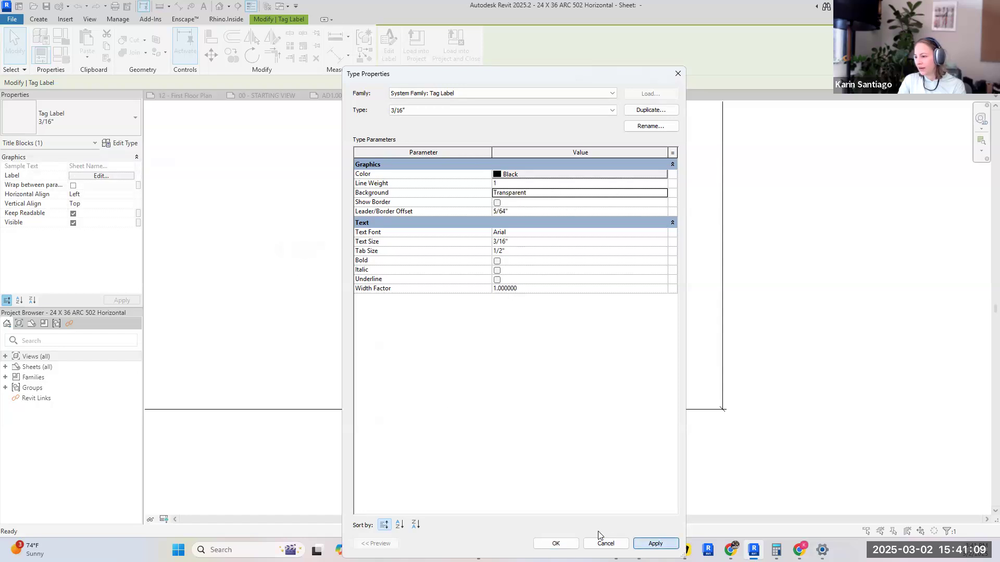
left_click(555, 544)
left_click(844, 356)
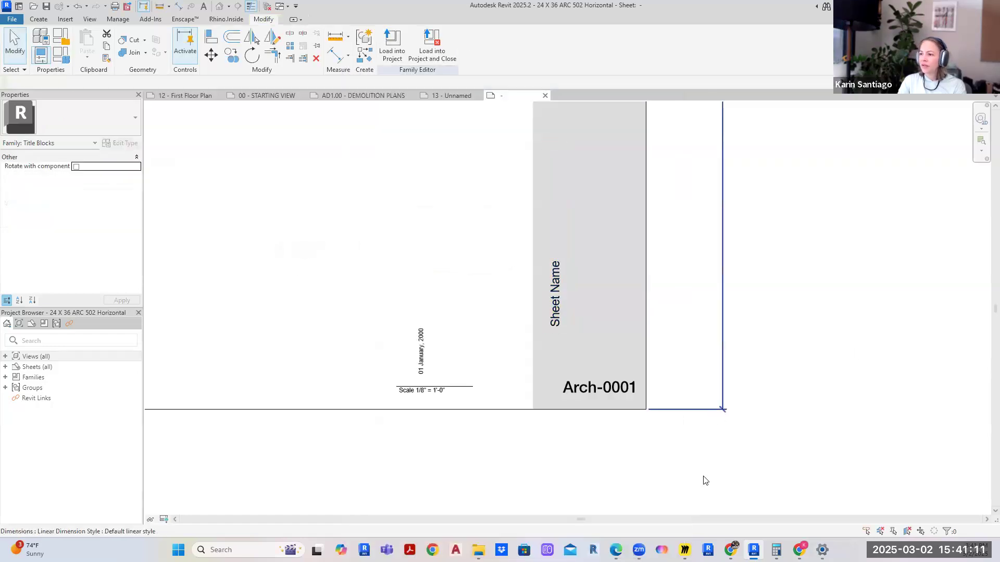
- Delete the overall width and height dimensions outside the sheet border
scroll(330, 312, "down", 4)
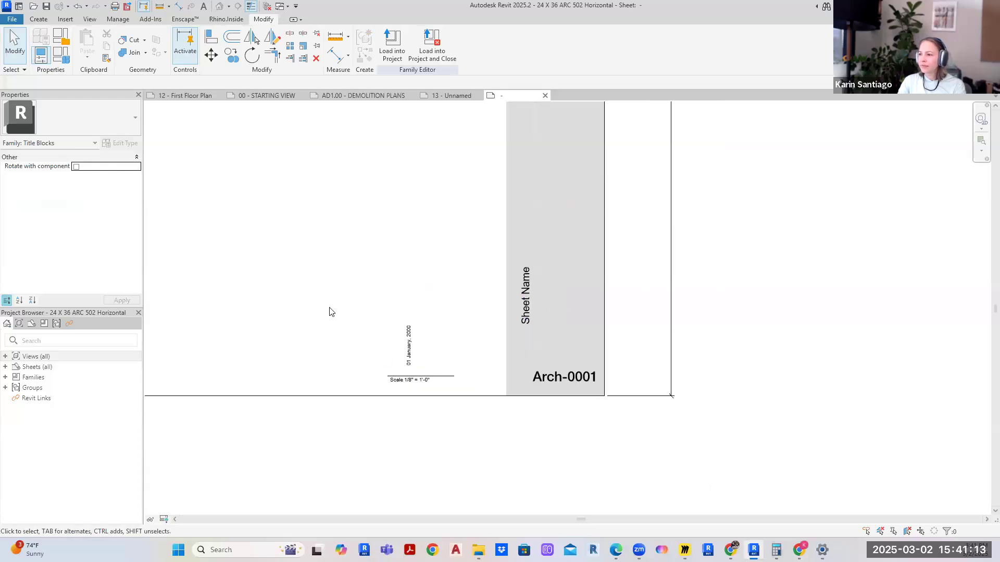
middle_click_drag(337, 237, 570, 413)
scroll(321, 373, "down", 2)
left_click(533, 129)
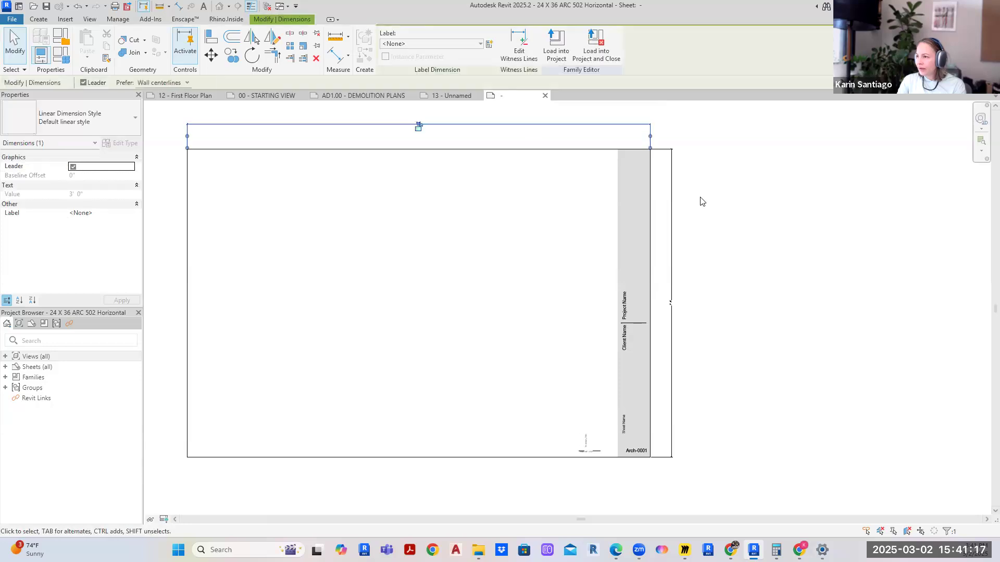
left_click(685, 211)
left_click(673, 213)
key("Delete")
- Move the vertical date label to the gray strip's right edge, level with Sheet Name
scroll(718, 264, "down", 2)
middle_click_drag(769, 327, 701, 327)
scroll(608, 404, "up", 4)
scroll(613, 359, "up", 1)
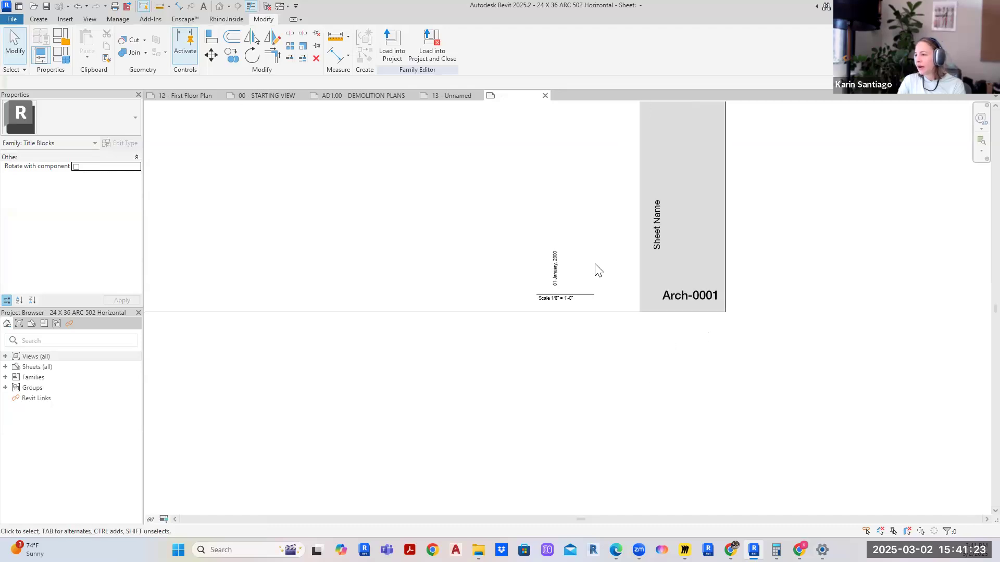
left_click(554, 245)
left_click_drag(754, 190, 710, 189)
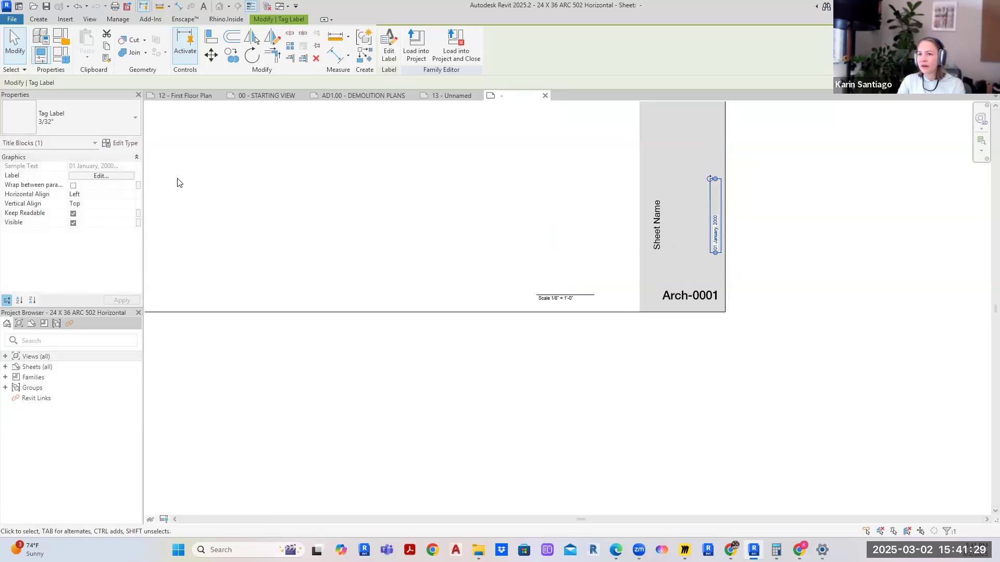
- Set the background of the date label's 3/32" type to Transparent
left_click(119, 143)
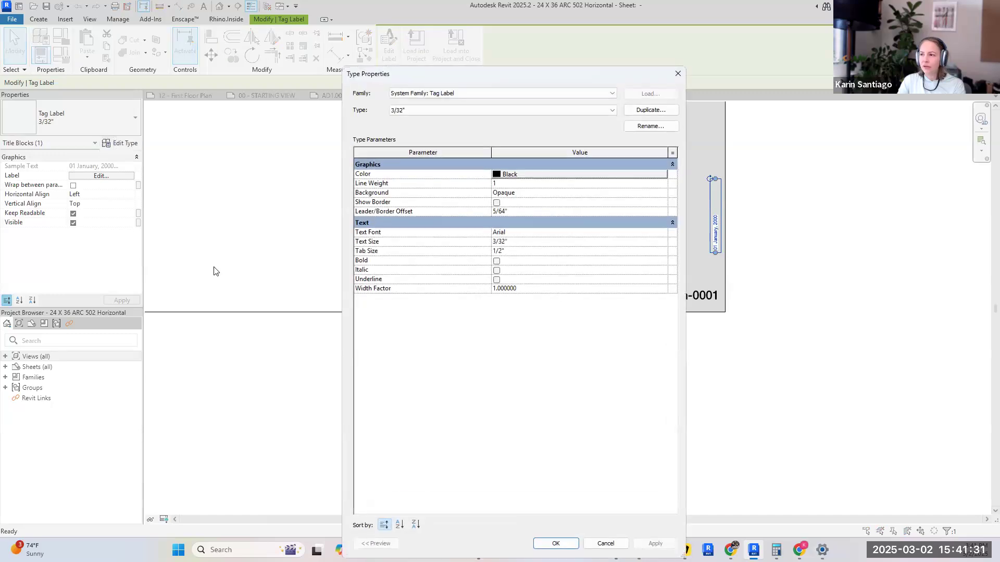
left_click(662, 192)
left_click(512, 211)
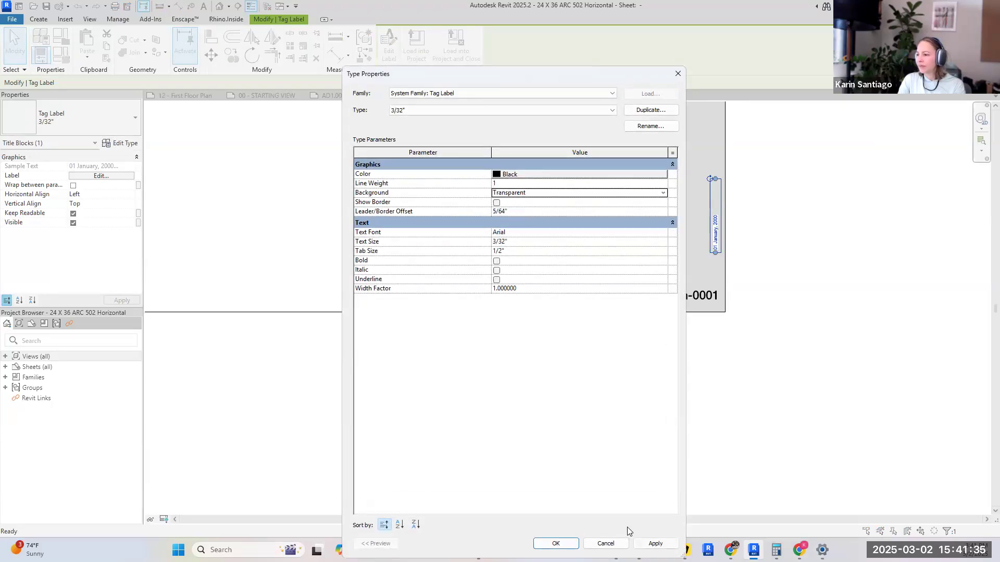
left_click(655, 544)
left_click(556, 543)
left_click(868, 275)
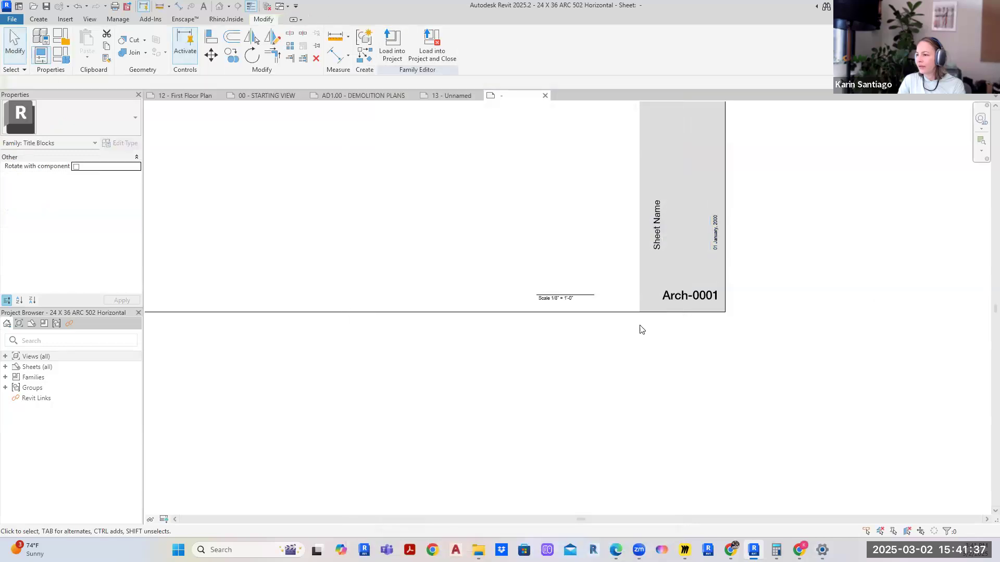
- Copy the vertical Sheet Name label straight up to the top end of the gray strip
scroll(586, 311, "up", 2)
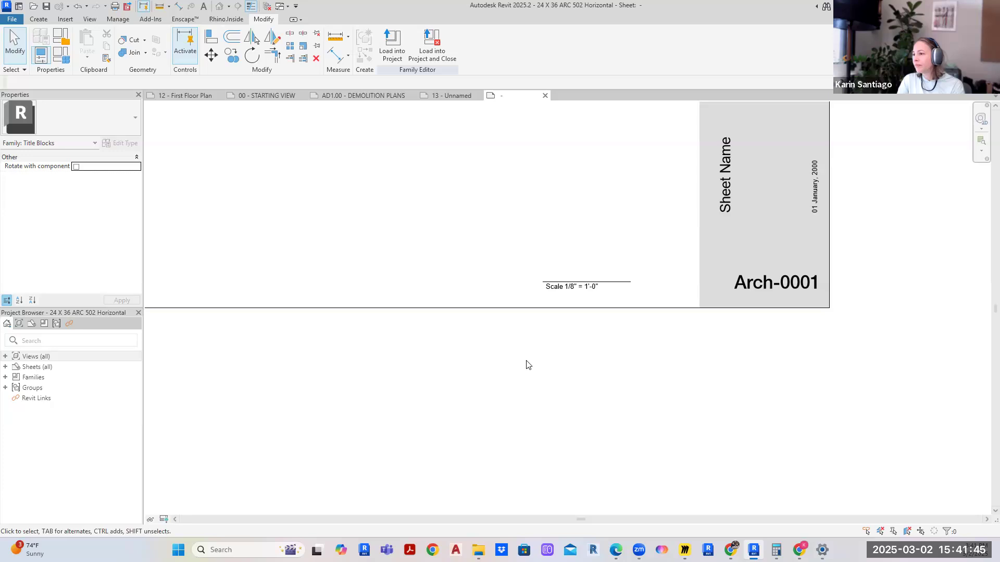
scroll(625, 349, "down", 4)
scroll(748, 335, "up", 3)
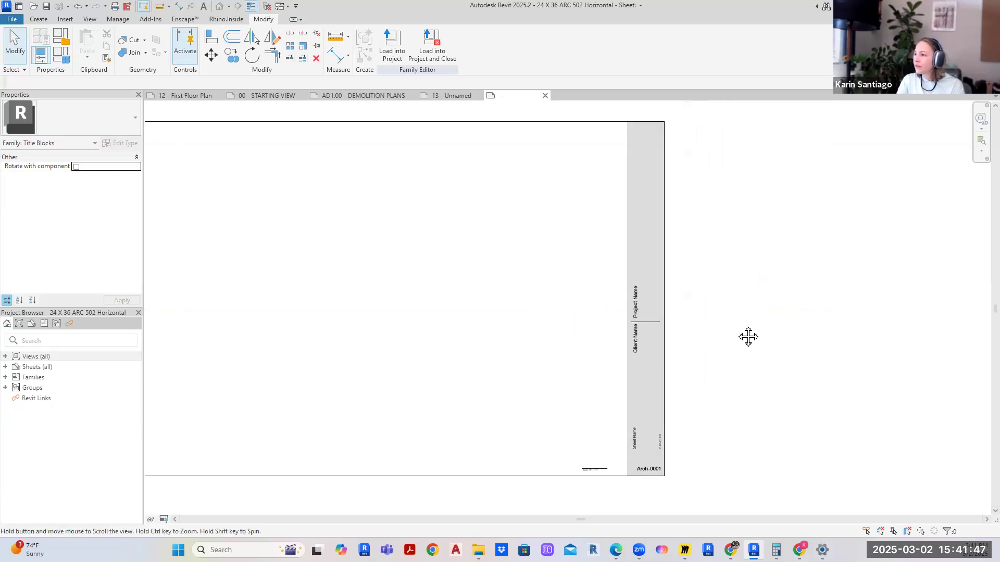
left_click(650, 431)
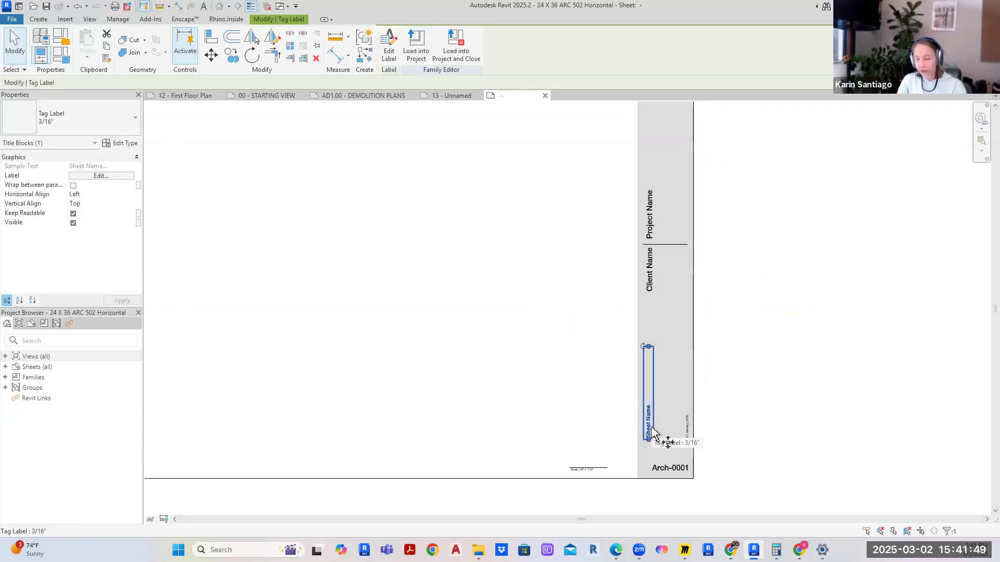
key("c")
key("o")
left_click(651, 427)
middle_click_drag(632, 143, 590, 390)
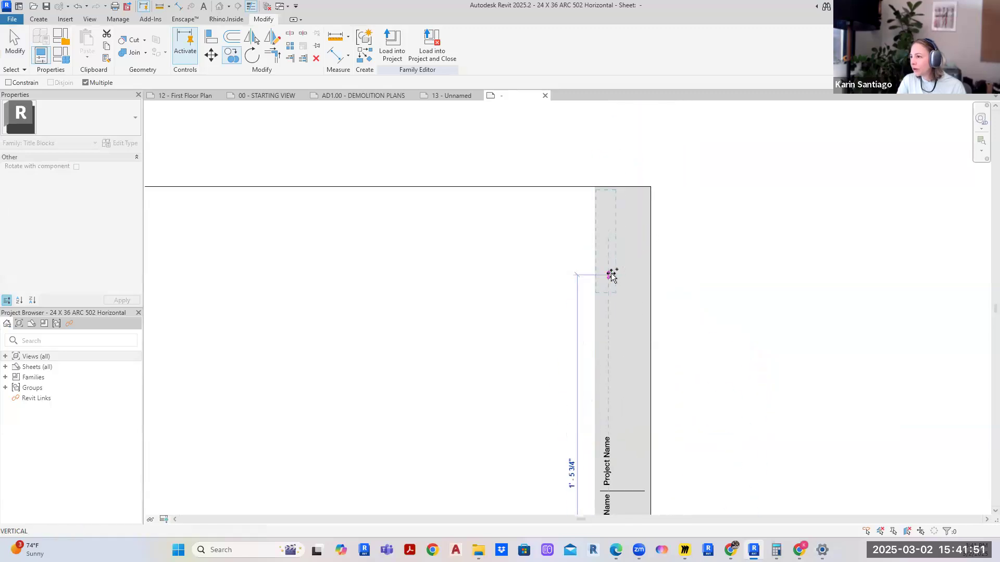
left_click(601, 246)
key("Escape")
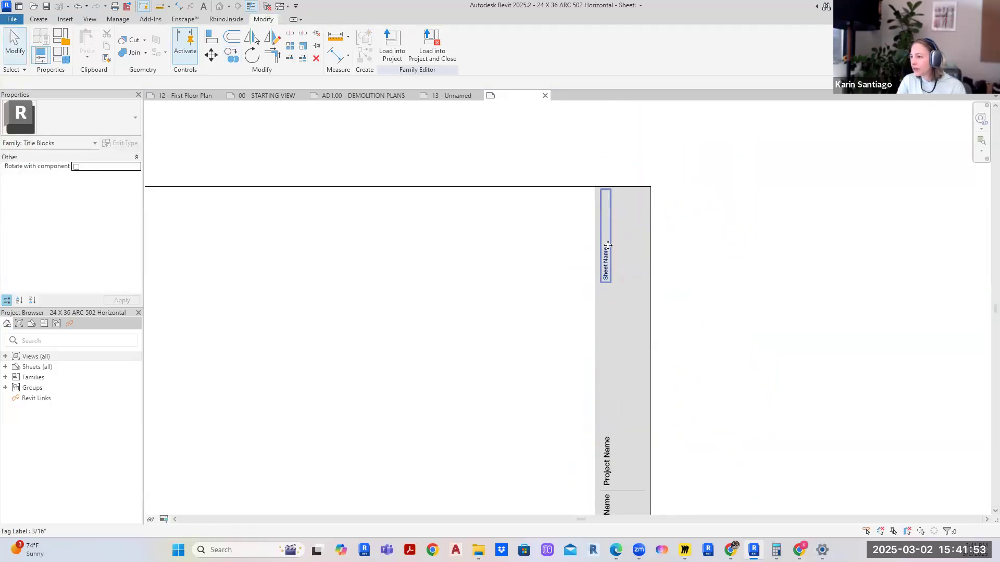
- Duplicate the 3/16" tag label type for the upper Sheet Name label, accepting the suggested name
left_click(604, 246)
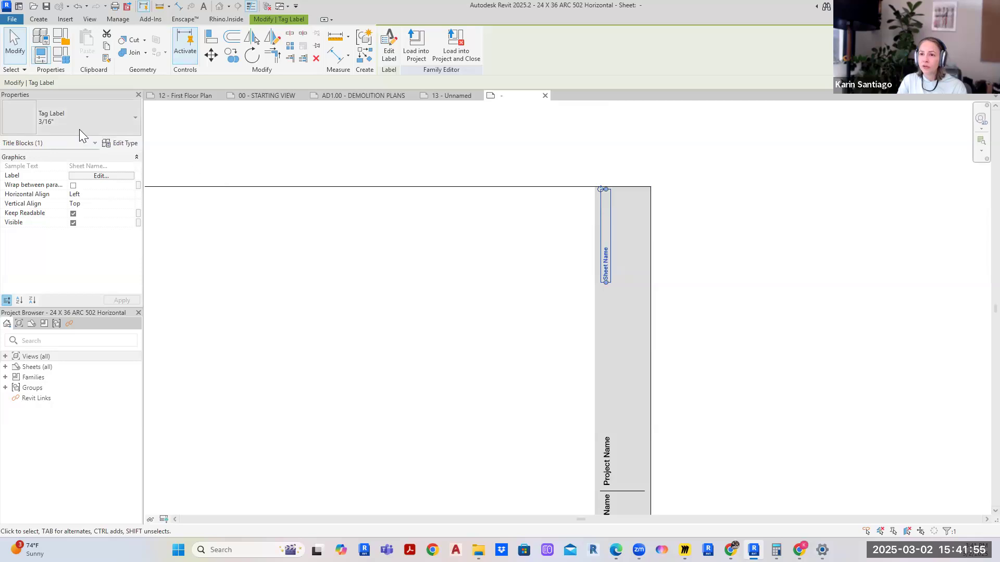
left_click(92, 117)
left_click(332, 151)
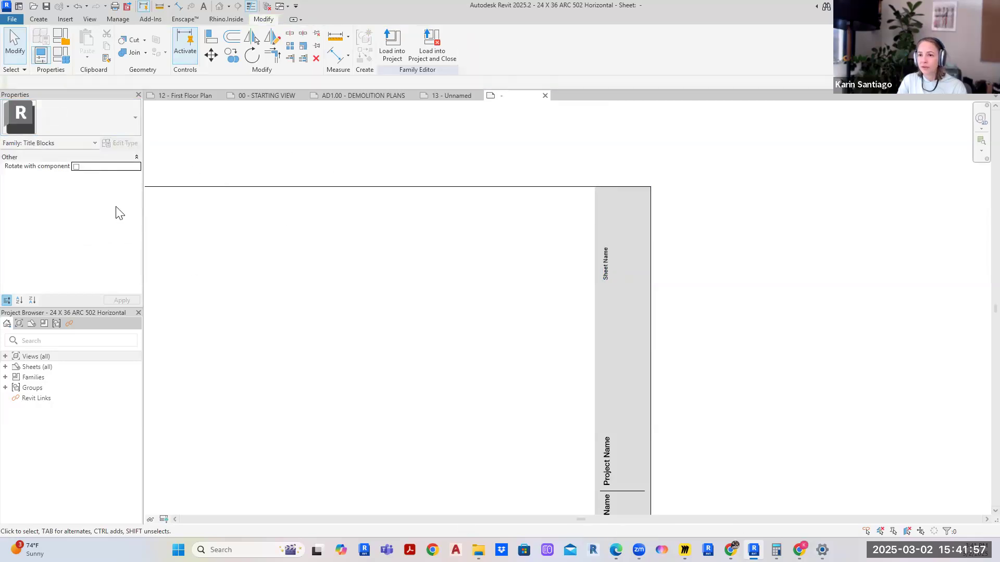
left_click(608, 276)
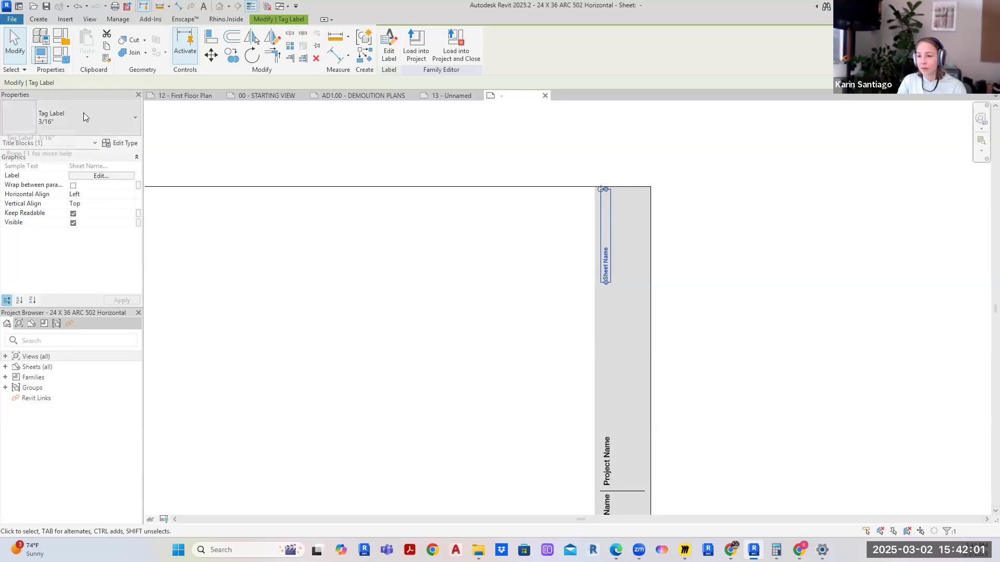
left_click(122, 143)
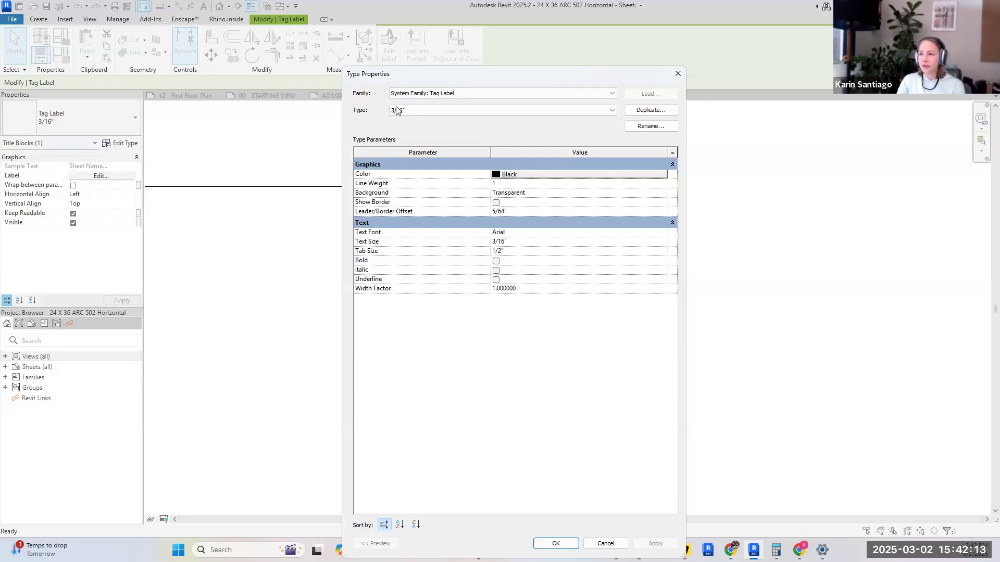
left_click(651, 110)
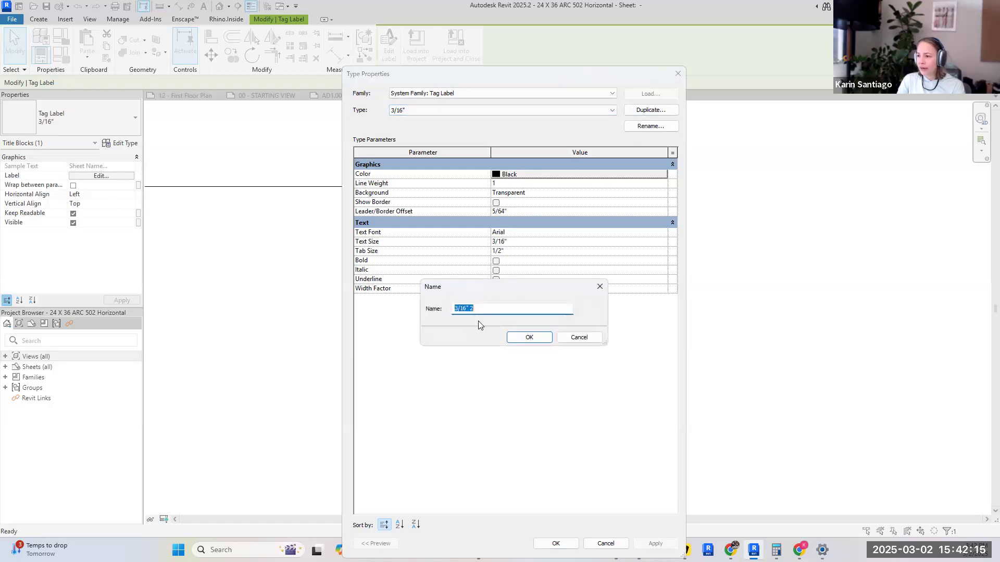
left_click(527, 339)
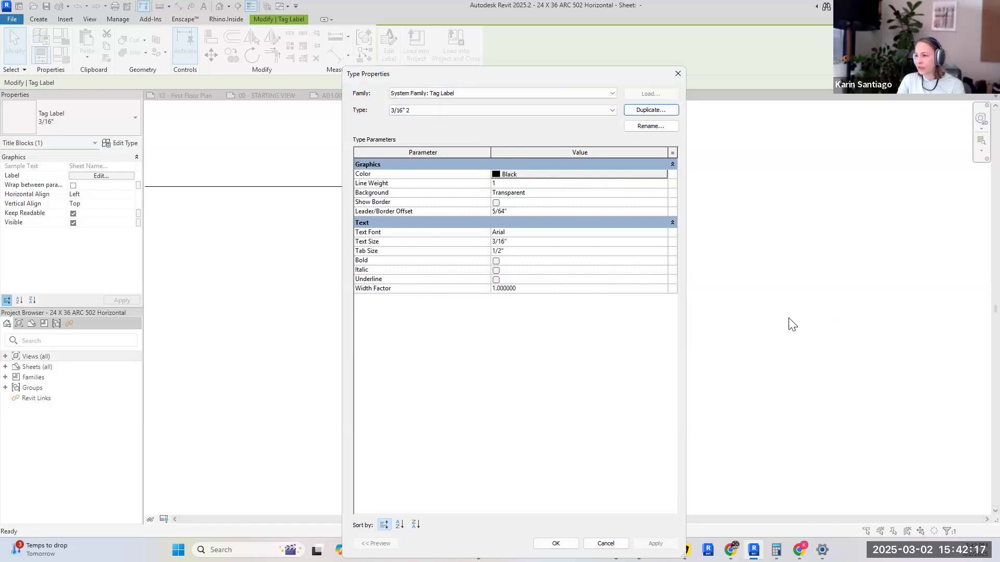
left_click(556, 543)
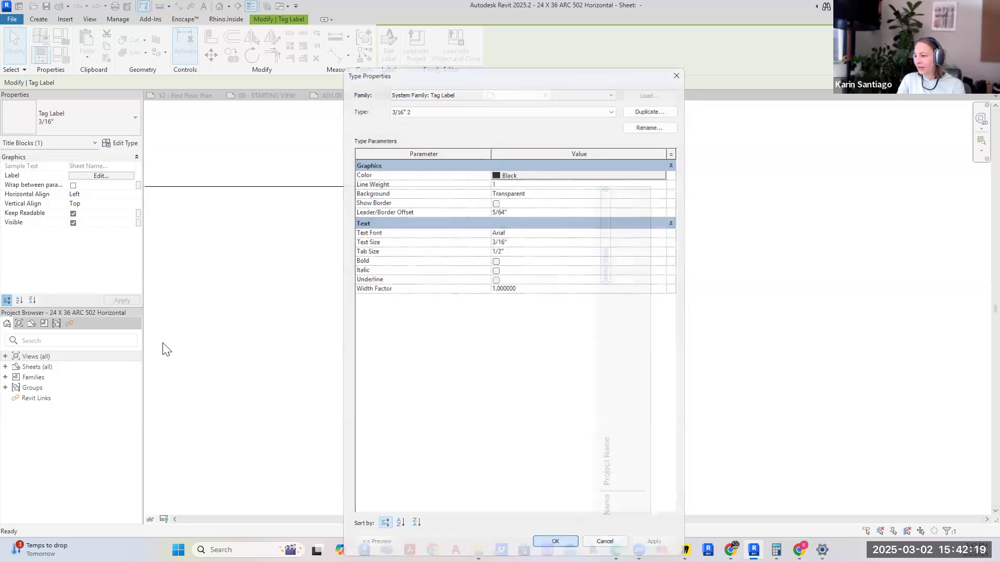
- Set the upper Sheet Name label's horizontal alignment to Right
left_click(92, 197)
left_click(129, 194)
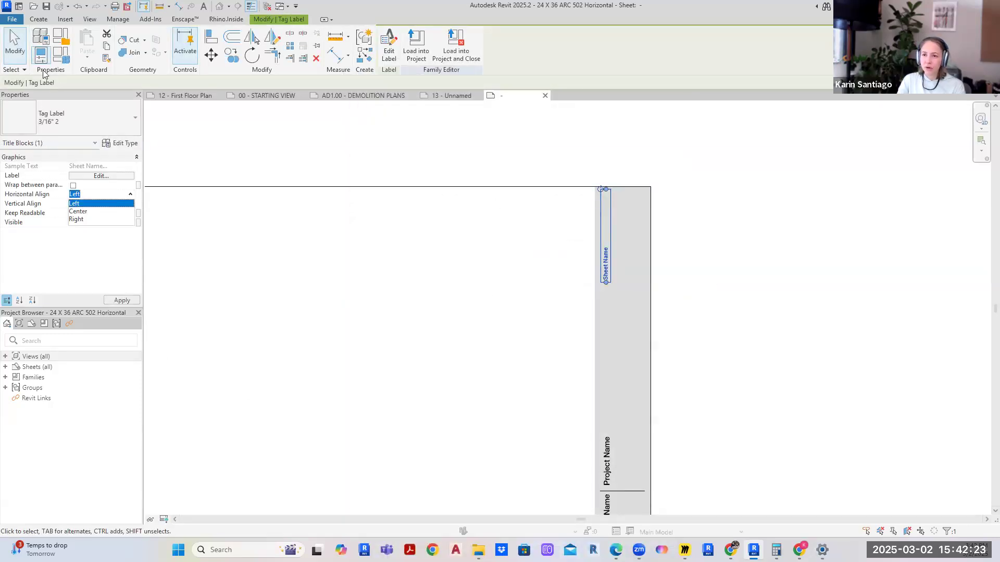
left_click(96, 219)
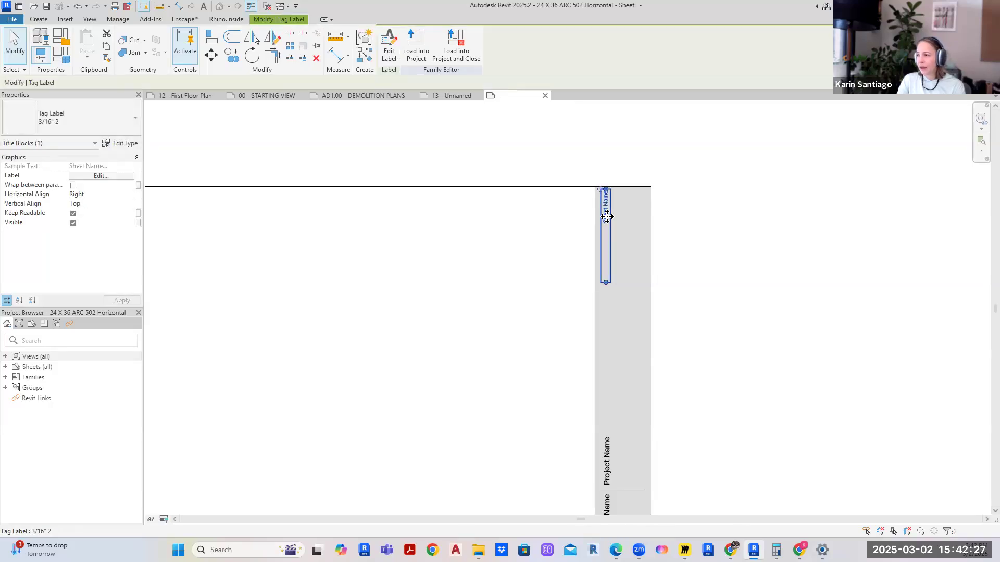
left_click(758, 233)
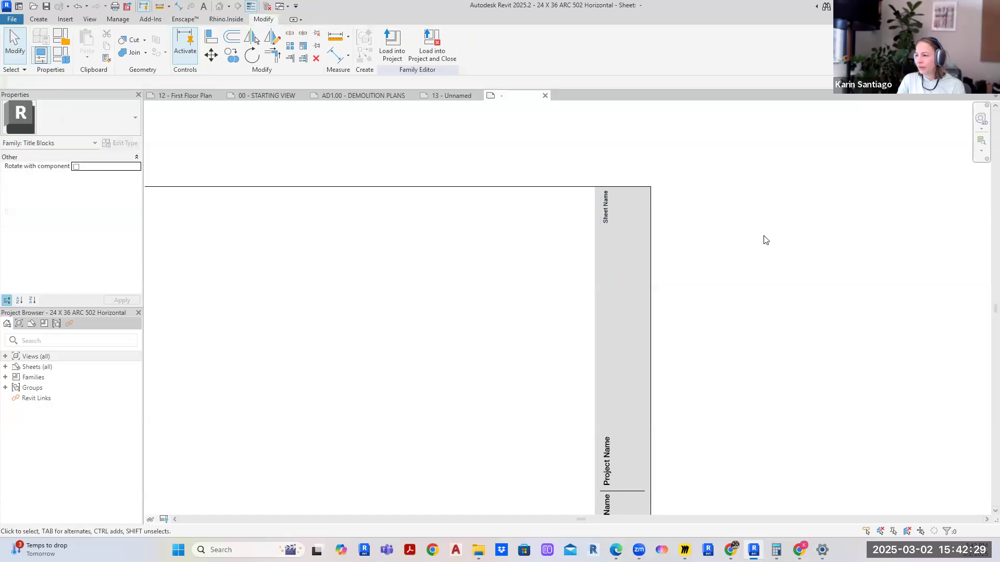
- Load the finished title block family into Project2
scroll(656, 189, "down", 2)
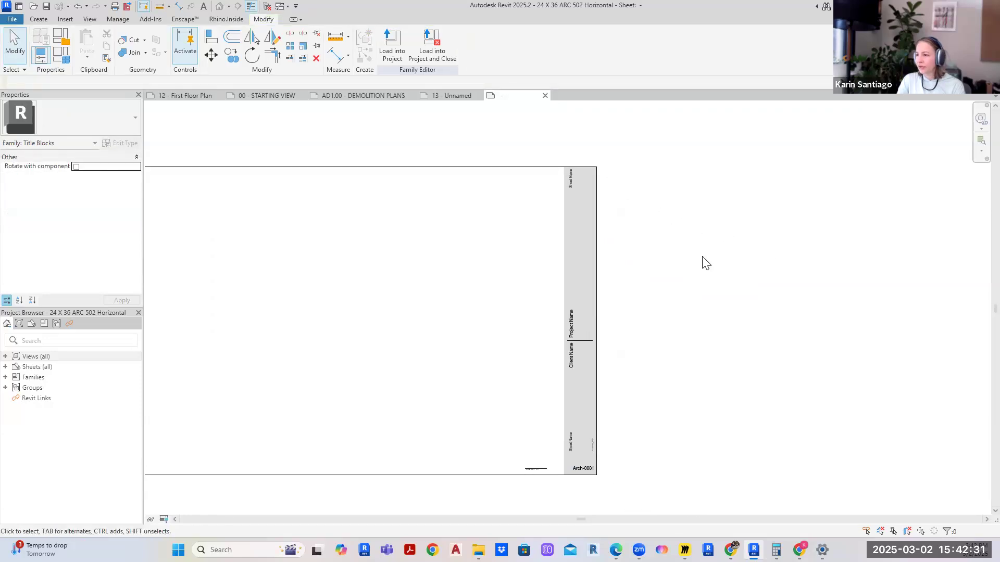
scroll(715, 248, "down", 1)
middle_click_drag(714, 263, 826, 276)
scroll(712, 251, "up", 1)
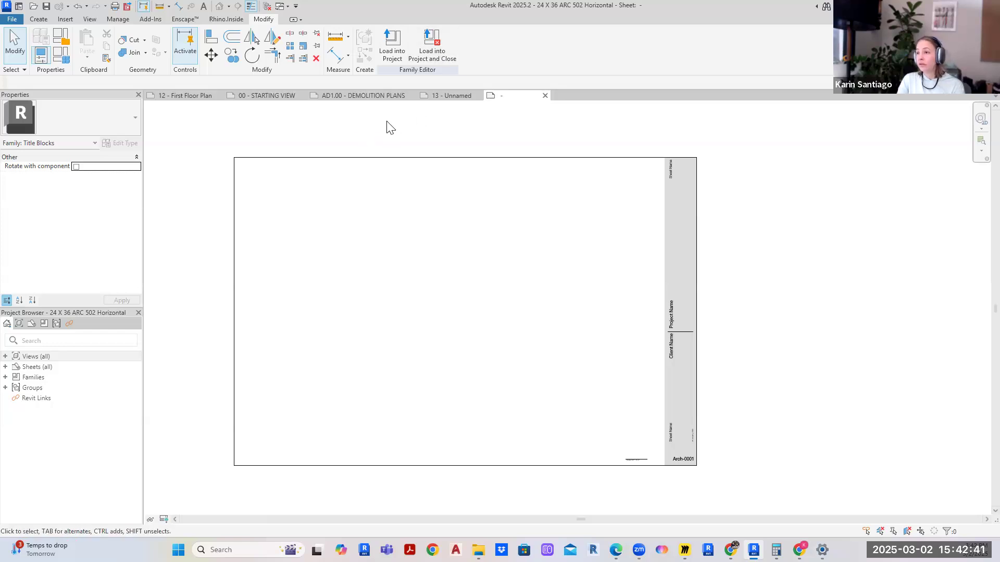
left_click(392, 41)
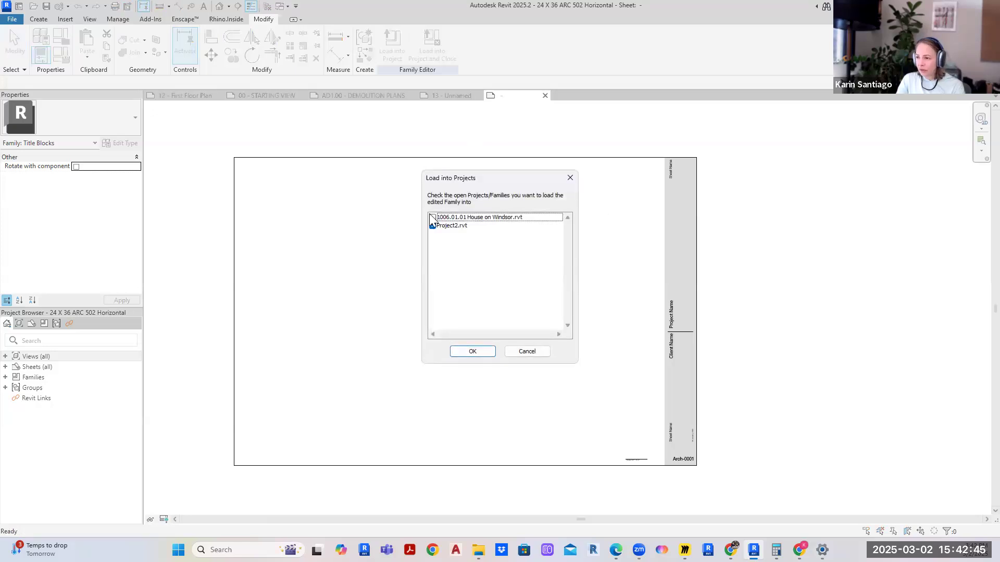
left_click(471, 352)
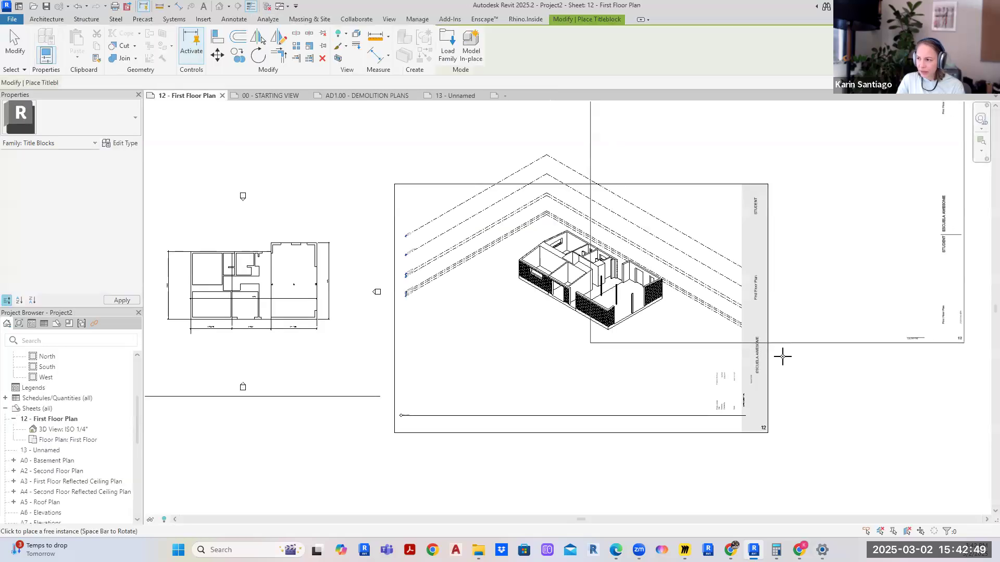
- Place the 24 X 36 ARC 502 Horizontal title block beside the existing one on the First Floor Plan sheet
scroll(549, 364, "down", 3)
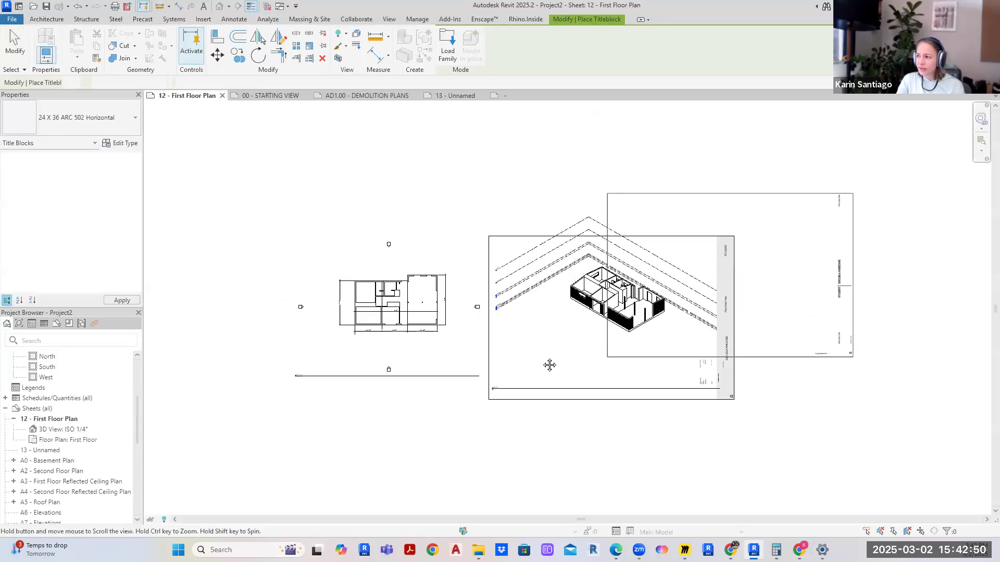
left_click(645, 393)
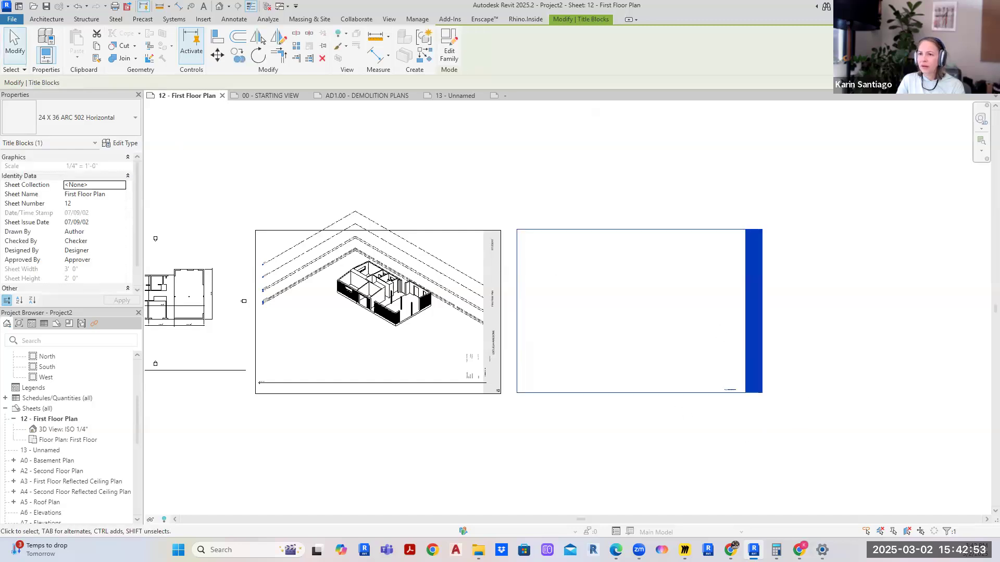
left_click(854, 339)
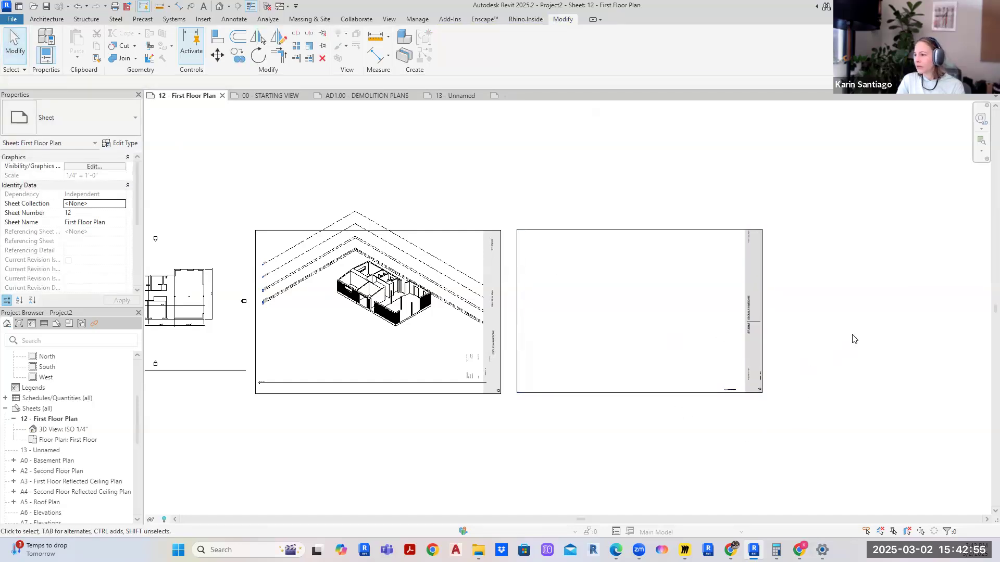
- Change the sheet number to 55 in the newly placed title block's number label
scroll(632, 449, "up", 3)
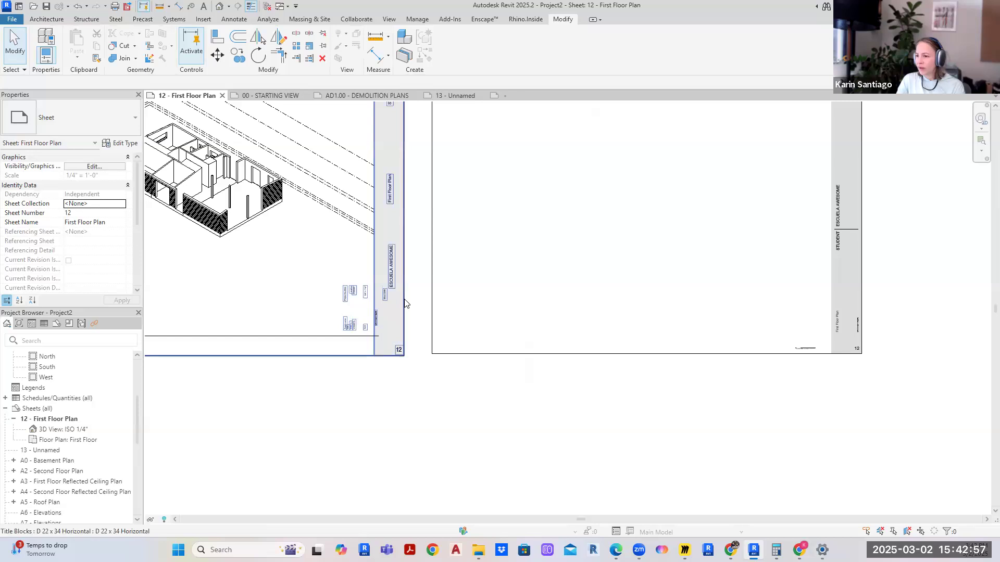
scroll(404, 302, "down", 3)
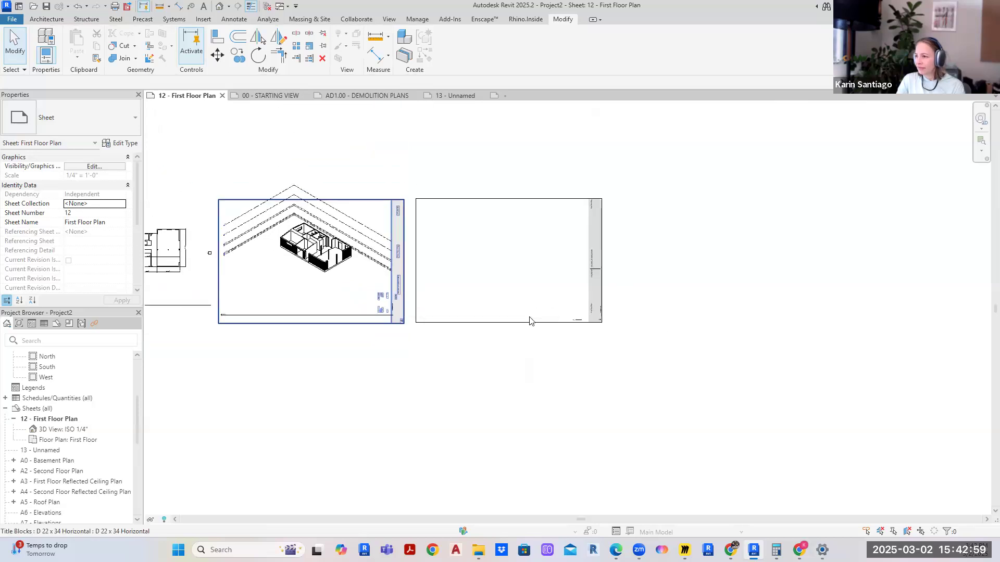
scroll(722, 333, "up", 2)
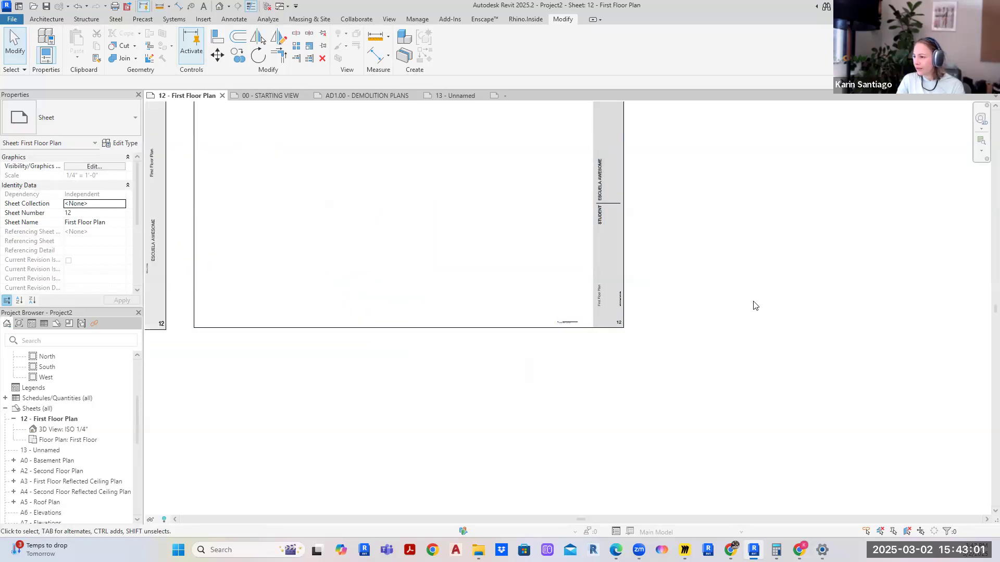
scroll(706, 274, "down", 2)
scroll(679, 299, "up", 3)
left_click(653, 229)
scroll(647, 374, "up", 3)
left_click(800, 306)
double_click(642, 315)
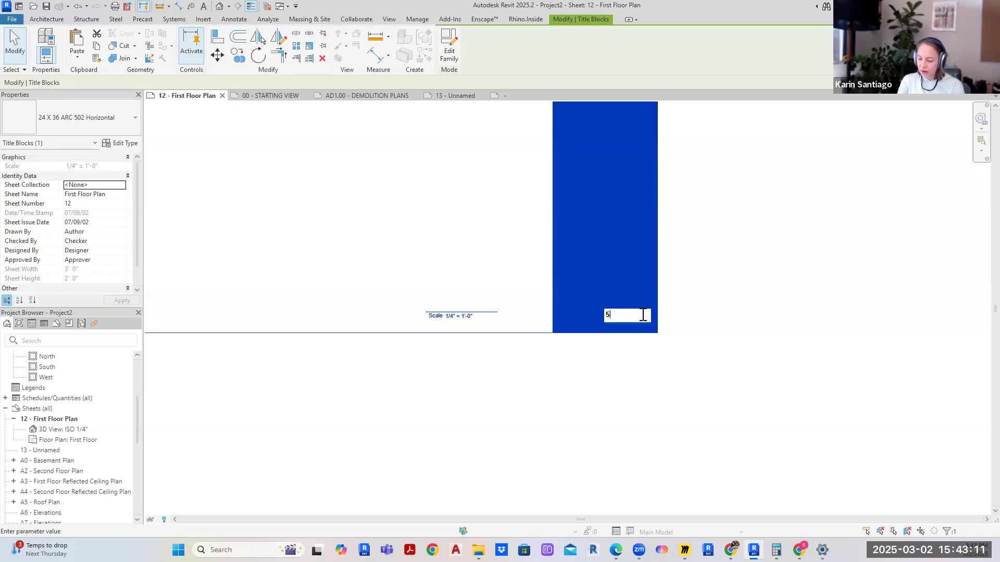
left_click(786, 281)
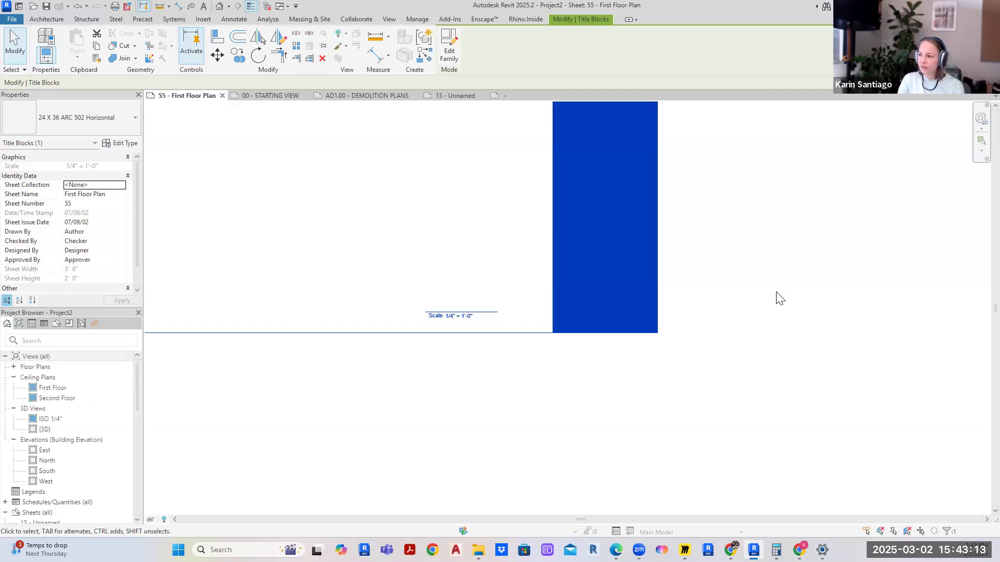
left_click(776, 293)
- Switch the original D 22 x 34 Horizontal title block to the 24 X 36 ARC 502 Horizontal type
scroll(656, 394, "down", 3)
middle_click_drag(850, 314, 888, 316)
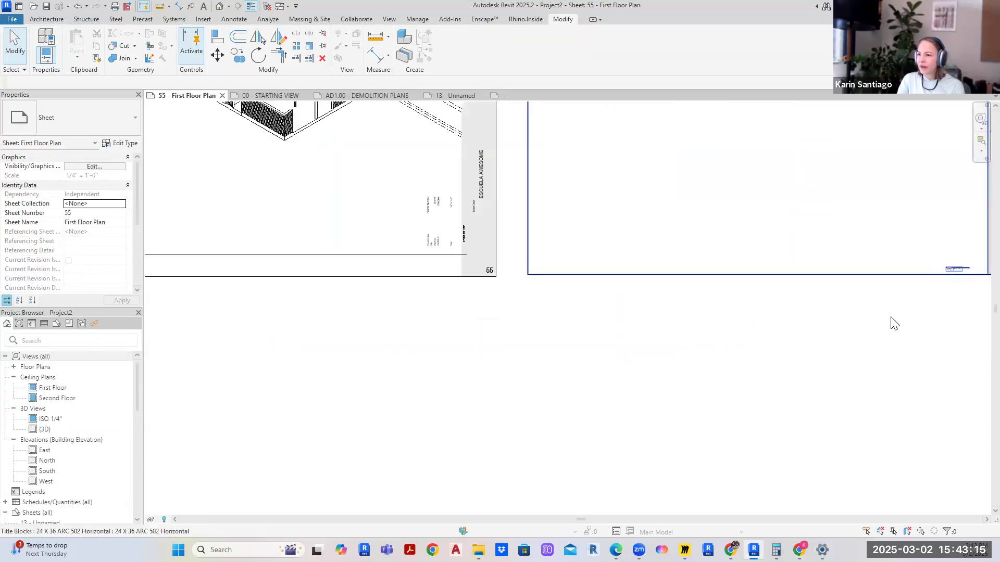
scroll(489, 289, "down", 4)
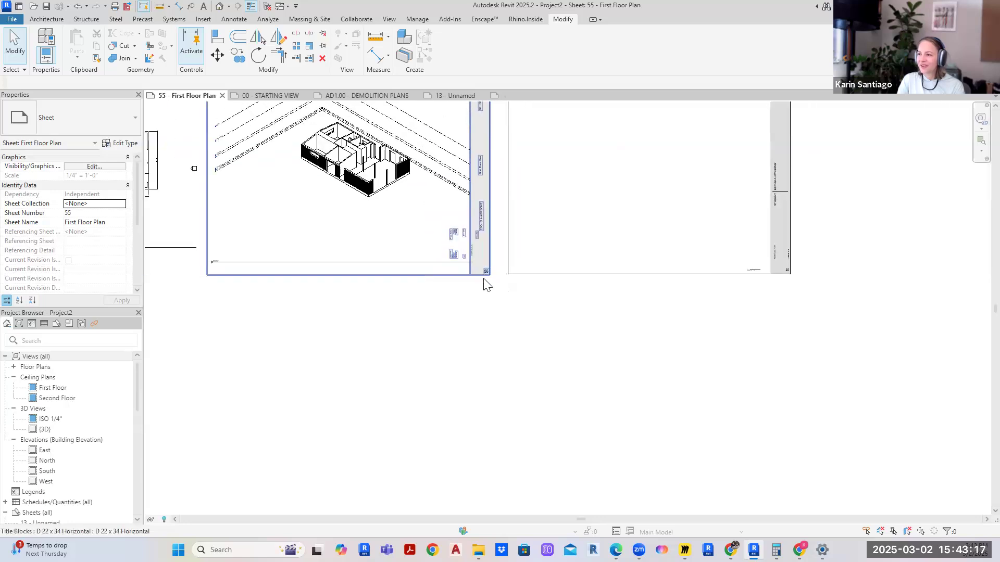
scroll(537, 305, "up", 3)
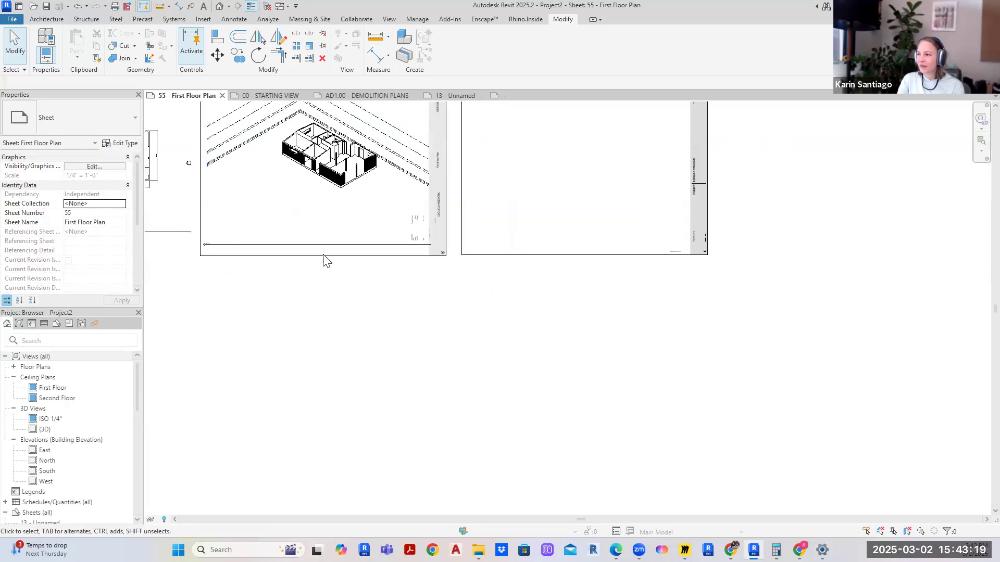
scroll(396, 289, "down", 2)
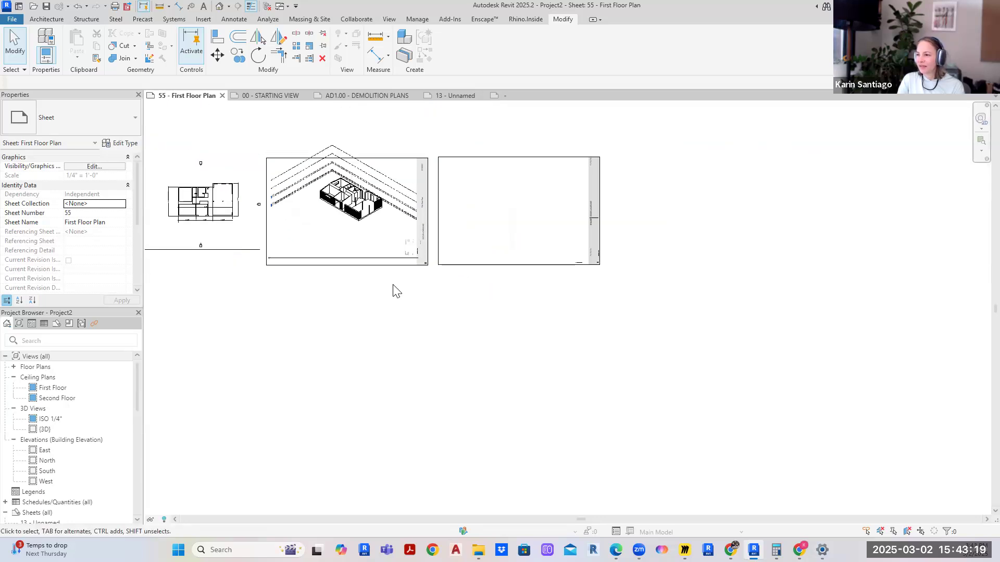
left_click(411, 158)
left_click(87, 119)
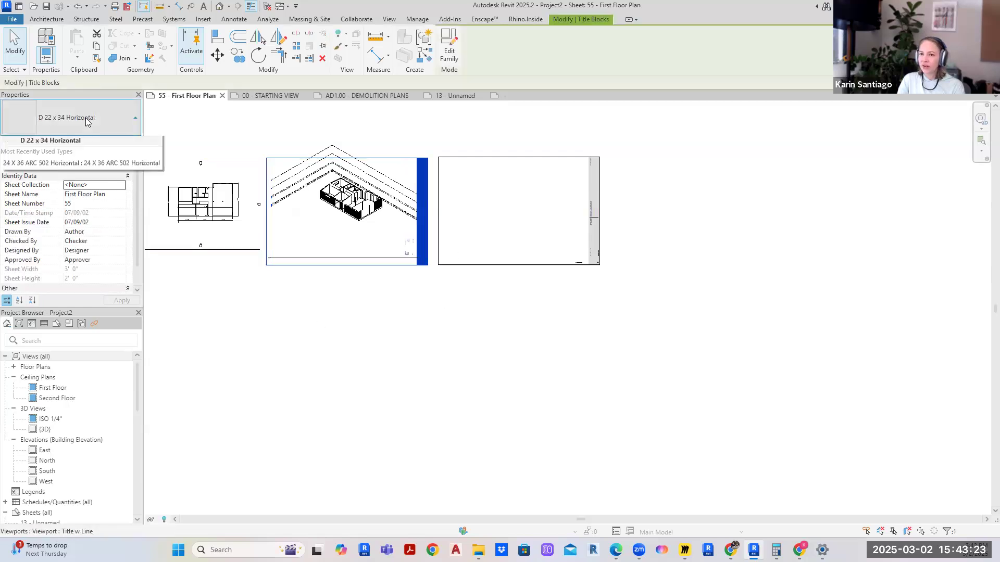
left_click(68, 171)
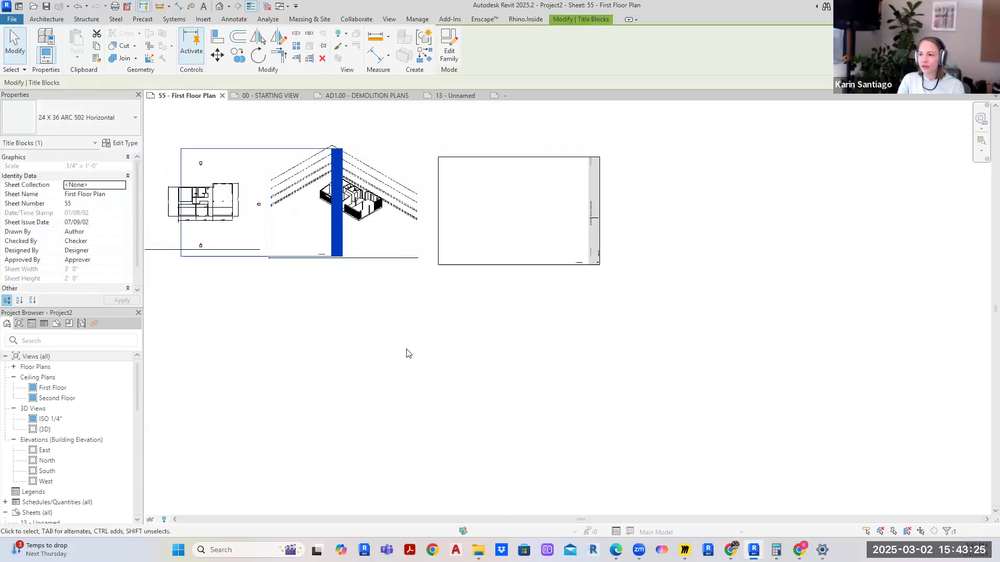
- Delete the extra title block placed beside the sheet's drawings
left_click(496, 351)
left_click(547, 265)
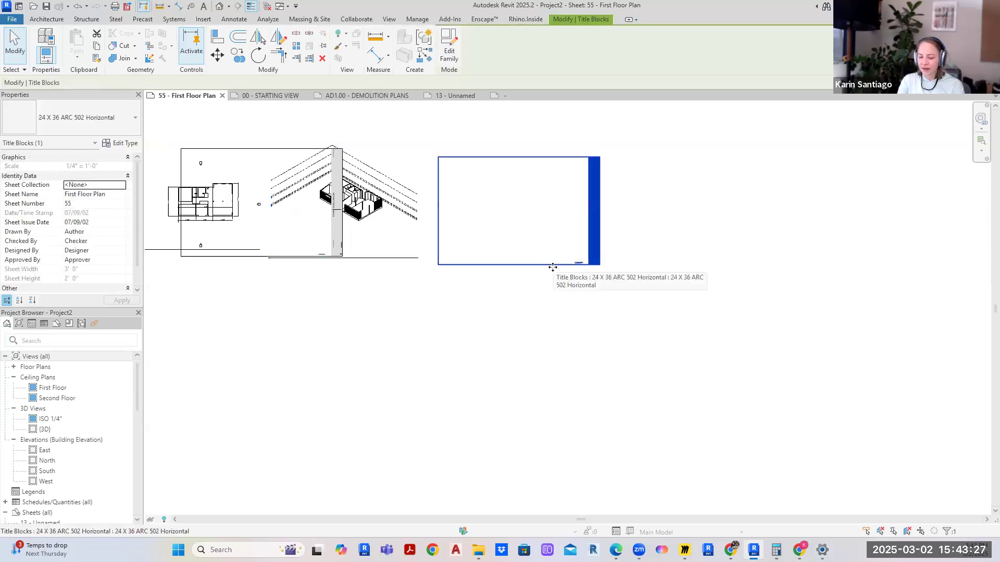
key("Delete")
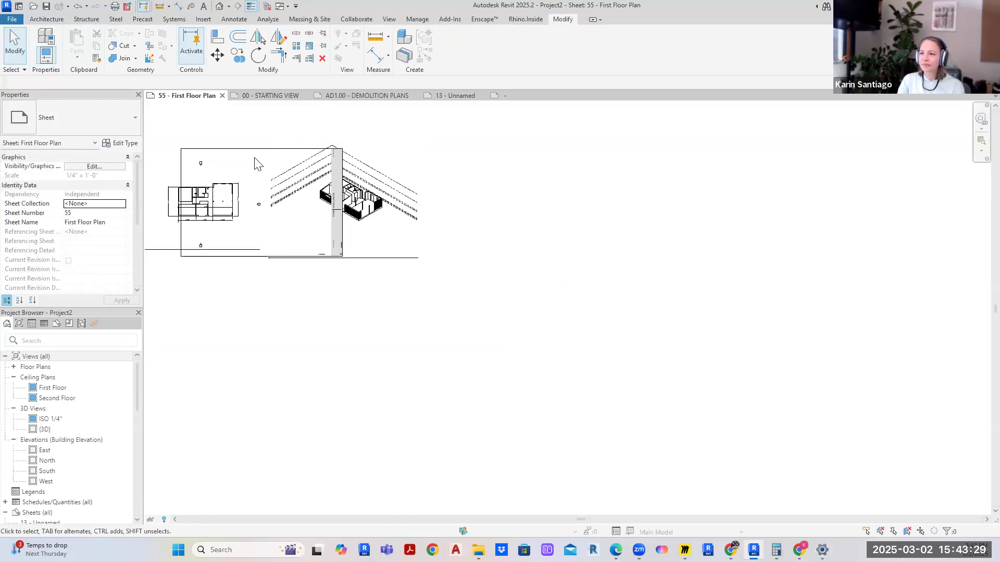
- Move the ISO 1/4" viewport over so the isometric drawing sits inside the title block's drawing area
scroll(257, 163, "up", 4)
scroll(336, 215, "down", 2)
middle_click_drag(336, 215, 483, 248)
left_click(491, 252)
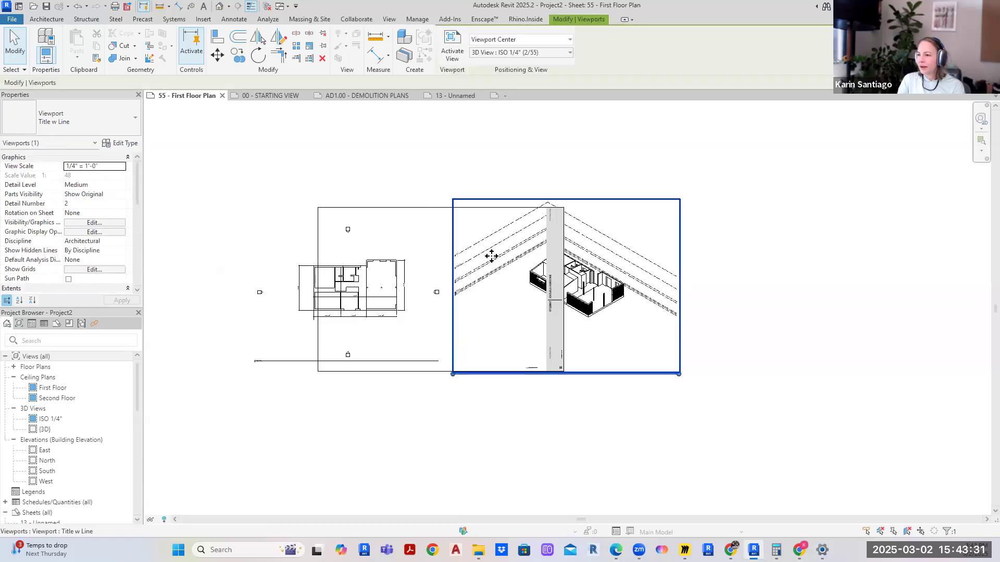
left_click_drag(491, 251, 371, 245)
left_click(849, 337)
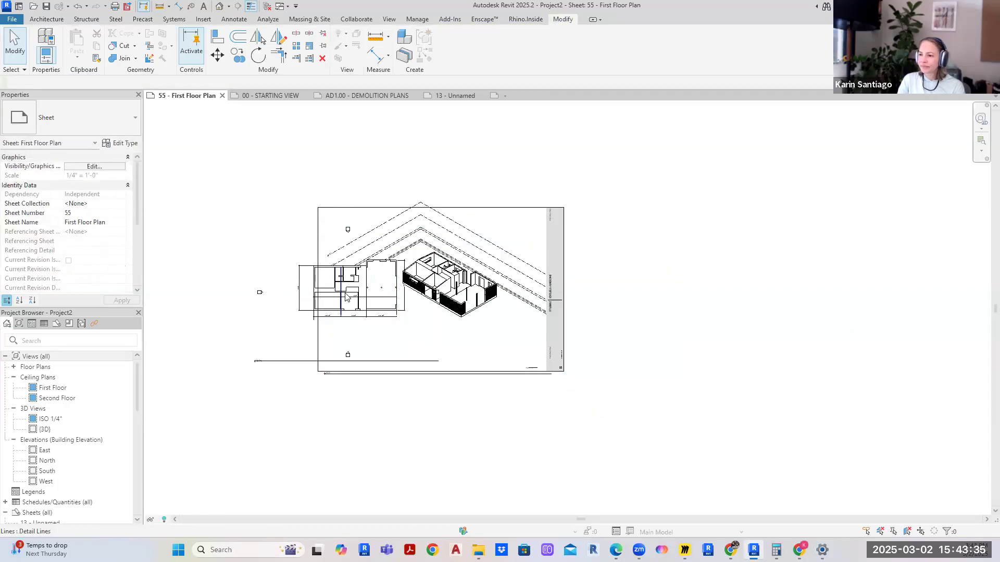
- Move the First Floor plan viewport off the sheet, into the empty space to the right of the title block
left_click(386, 287)
left_click_drag(386, 287, 748, 290)
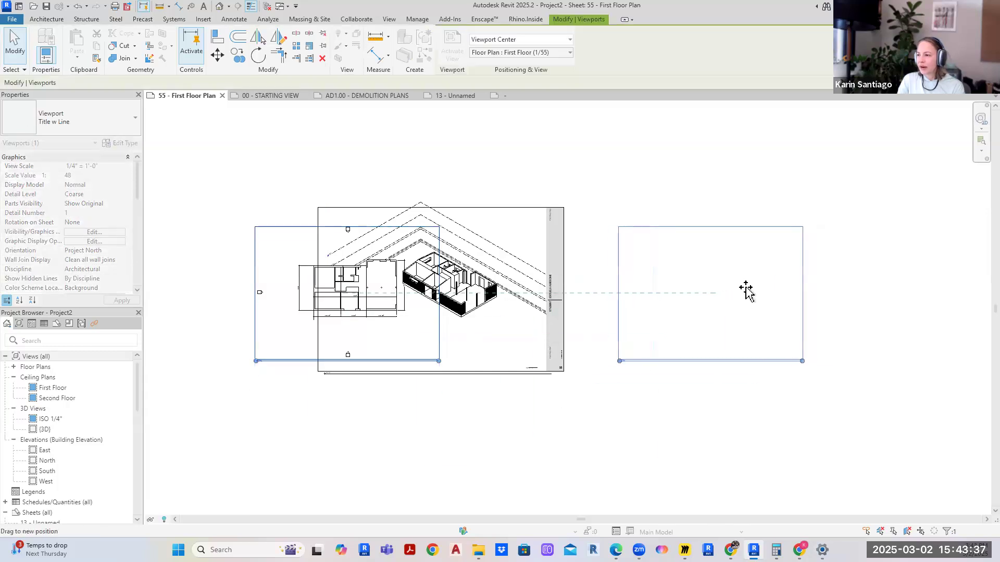
left_click(736, 152)
- Delete the leftover dimension lines at the title block's left border, where the floor plan was placed
scroll(638, 359, "up", 1)
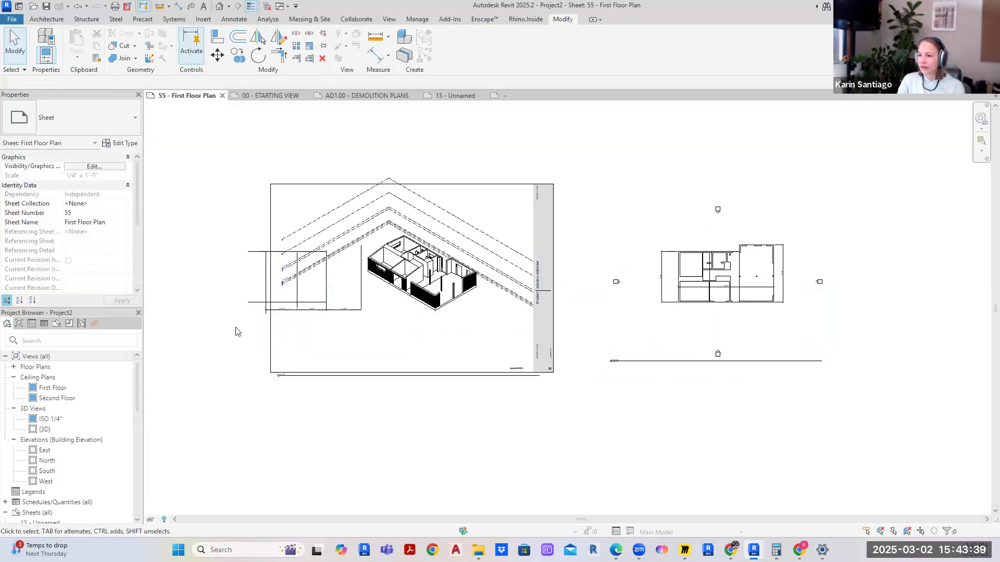
left_click_drag(203, 194, 394, 346)
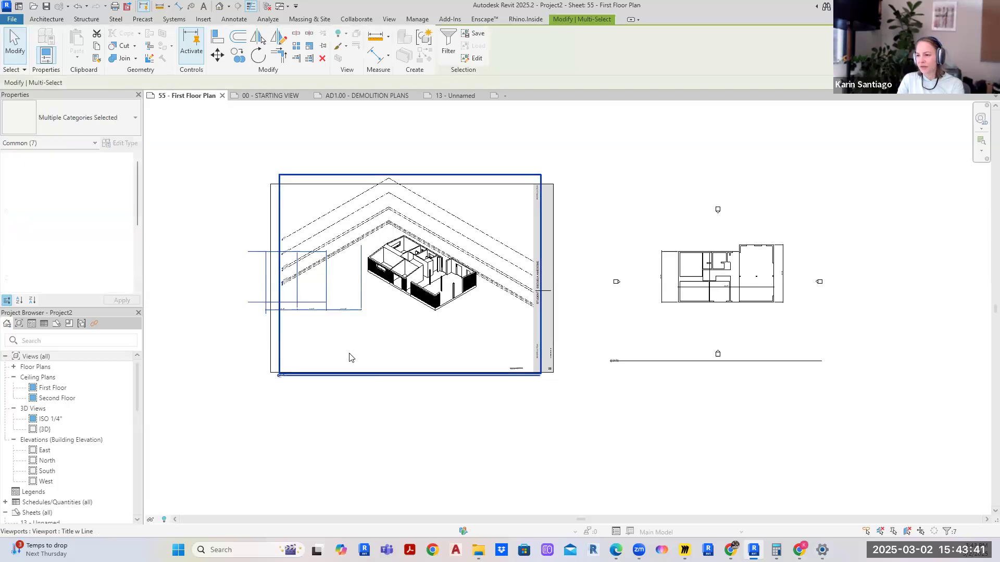
key("Delete")
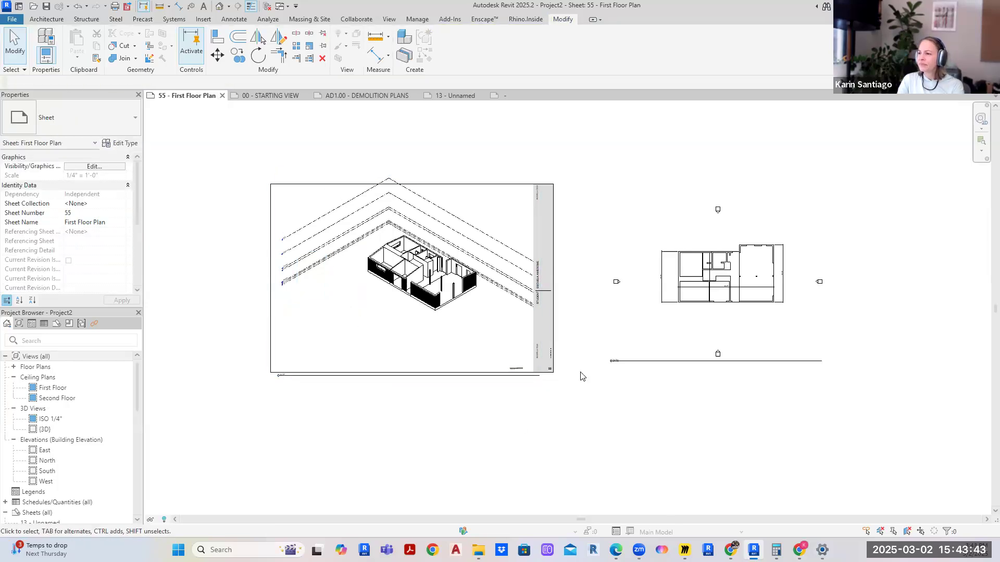
- Shift the ISO 1/4" viewport slightly down so its roofline stays within the title block's upper border
left_click(415, 327)
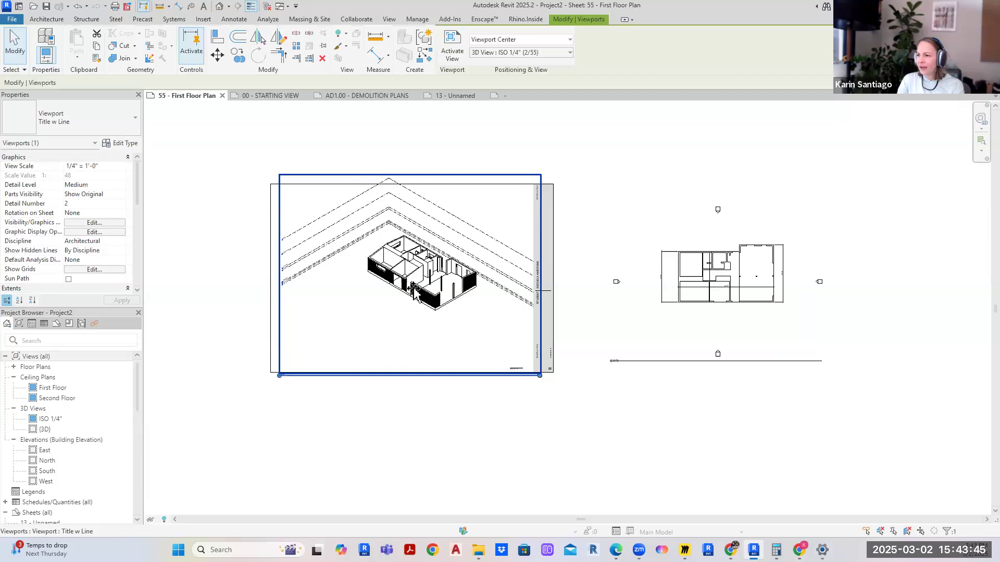
left_click_drag(415, 277, 416, 284)
left_click(428, 397)
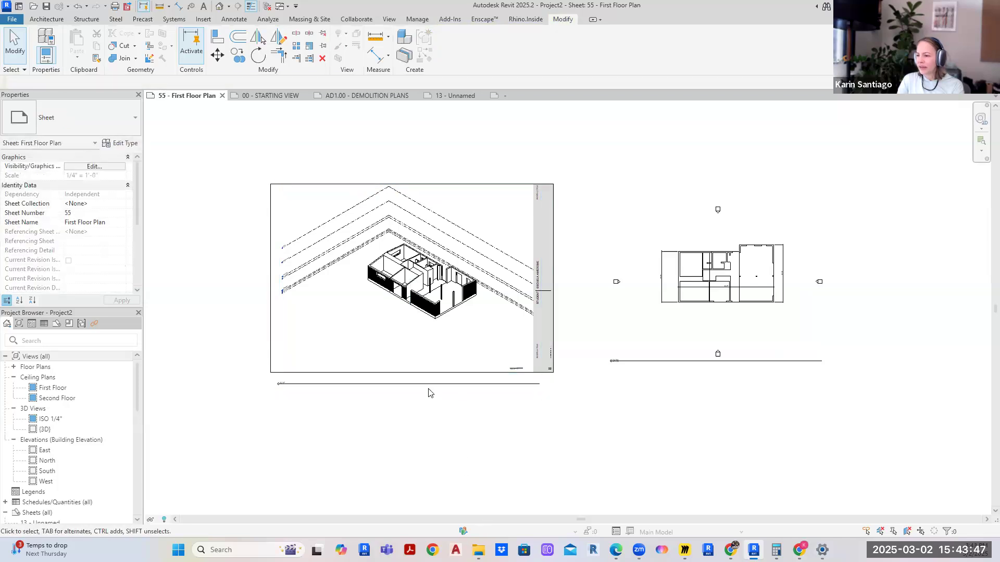
- Move the ISO 1/4" view title up beneath the isometric drawing and shorten its title line to about the building's width
left_click(365, 383)
left_click_drag(364, 376, 451, 339)
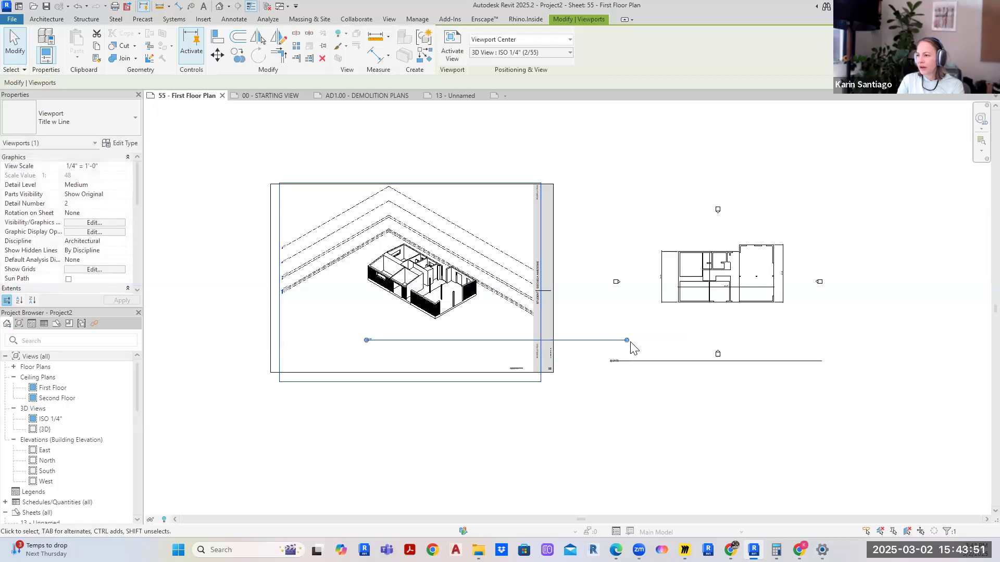
left_click(500, 440)
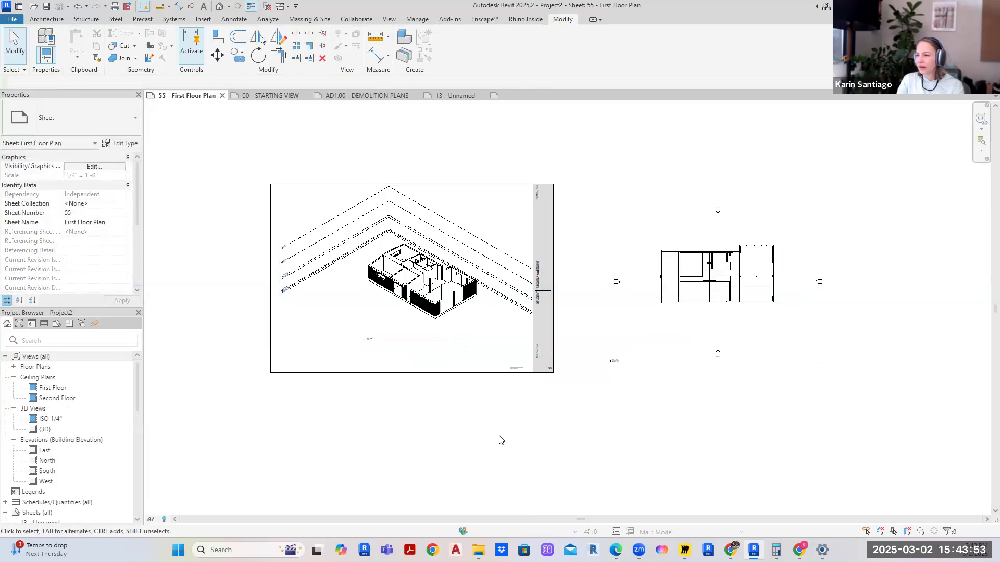
- Examine the ISO 1/4" viewport and its view title up close, including the detail number and view name
scroll(469, 396, "up", 2)
scroll(358, 339, "down", 2)
scroll(367, 353, "up", 2)
scroll(367, 352, "up", 2)
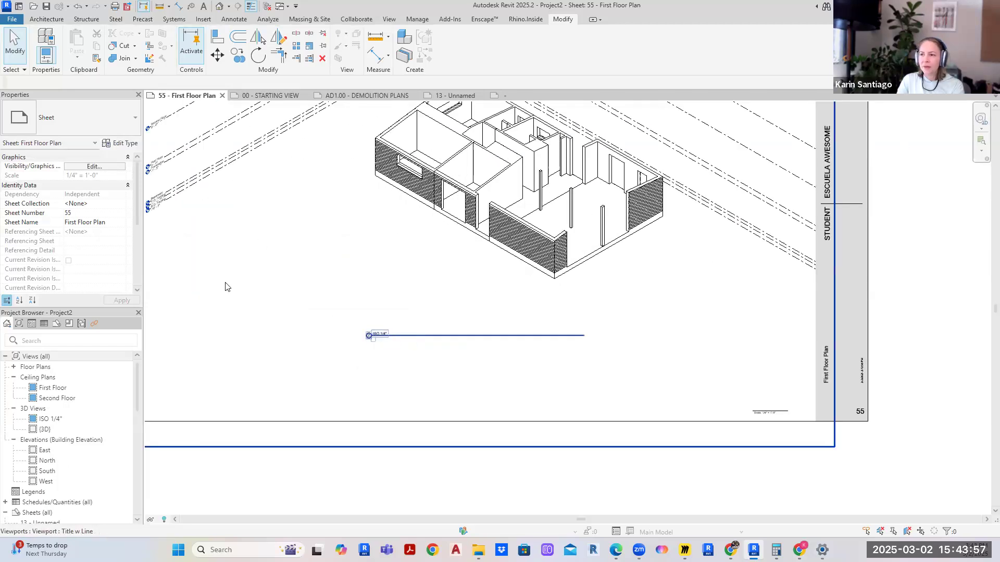
left_click(413, 193)
scroll(411, 204, "down", 3)
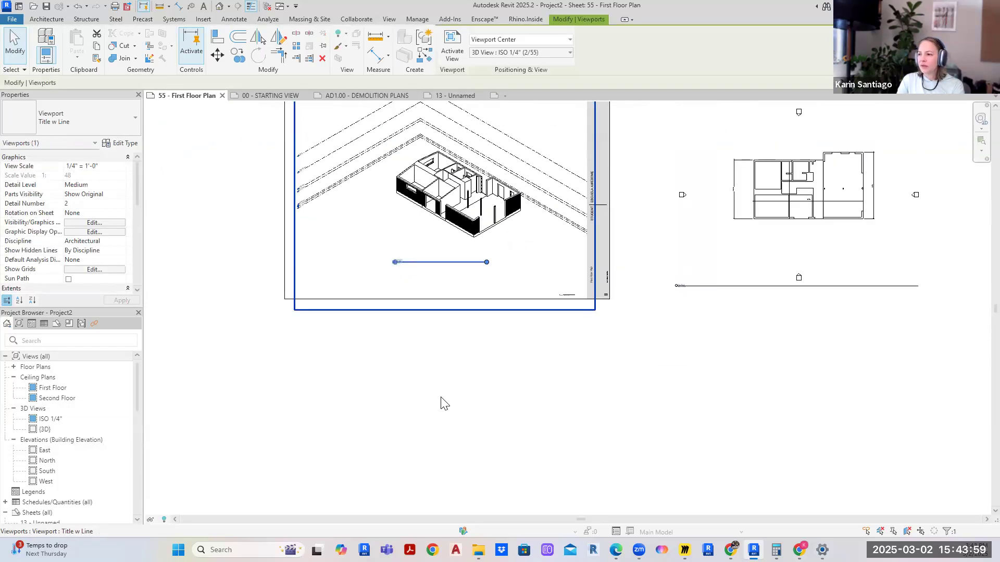
left_click(415, 401)
middle_click_drag(436, 460, 430, 560)
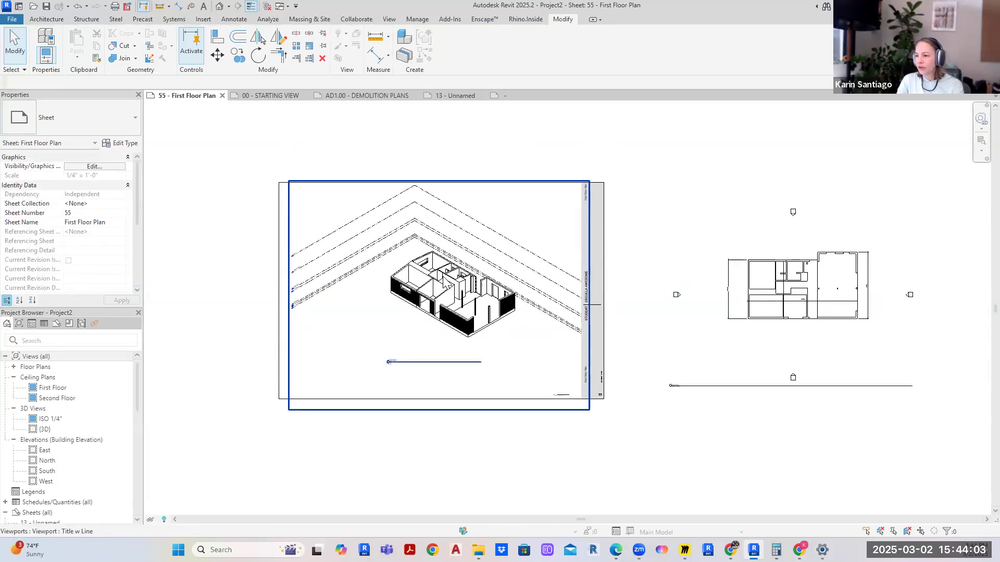
left_click(446, 282)
scroll(438, 366, "up", 3)
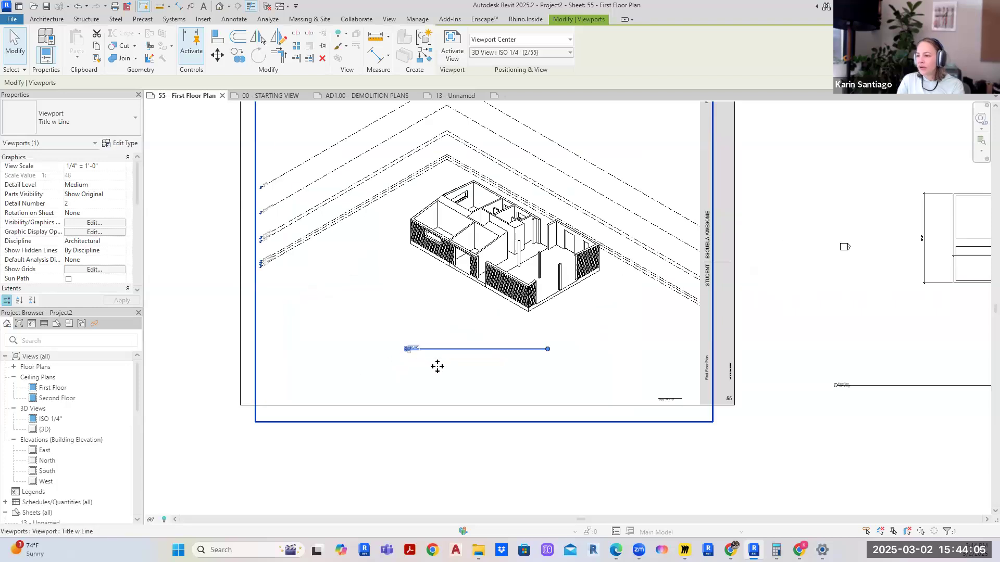
scroll(421, 333, "up", 4)
left_click(429, 308)
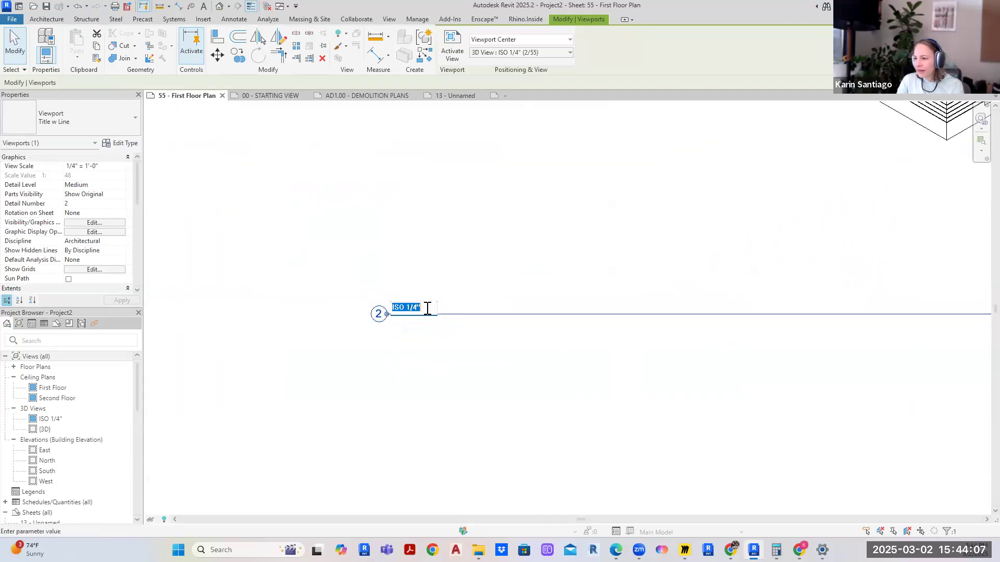
left_click(434, 349)
scroll(433, 349, "down", 2)
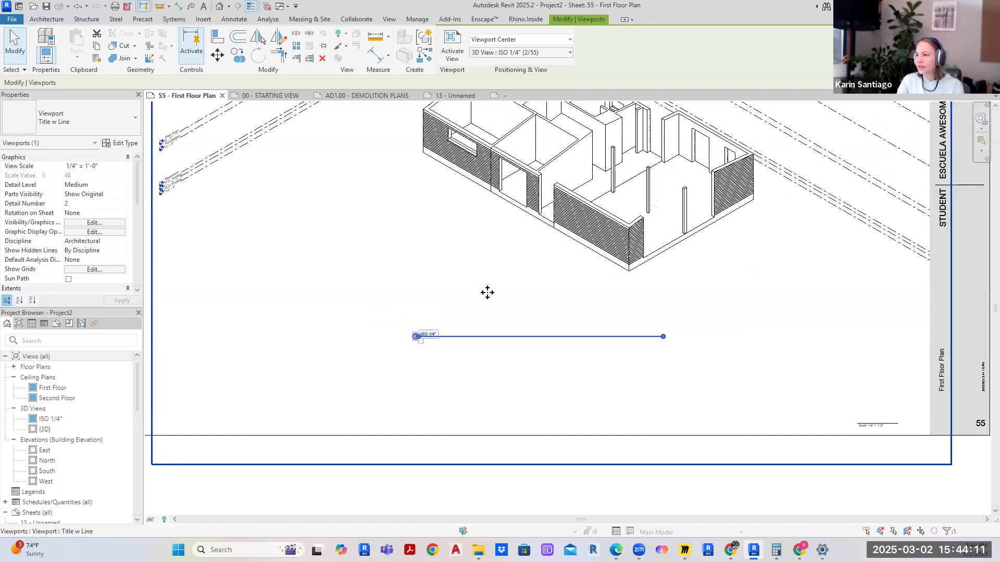
left_click(532, 483)
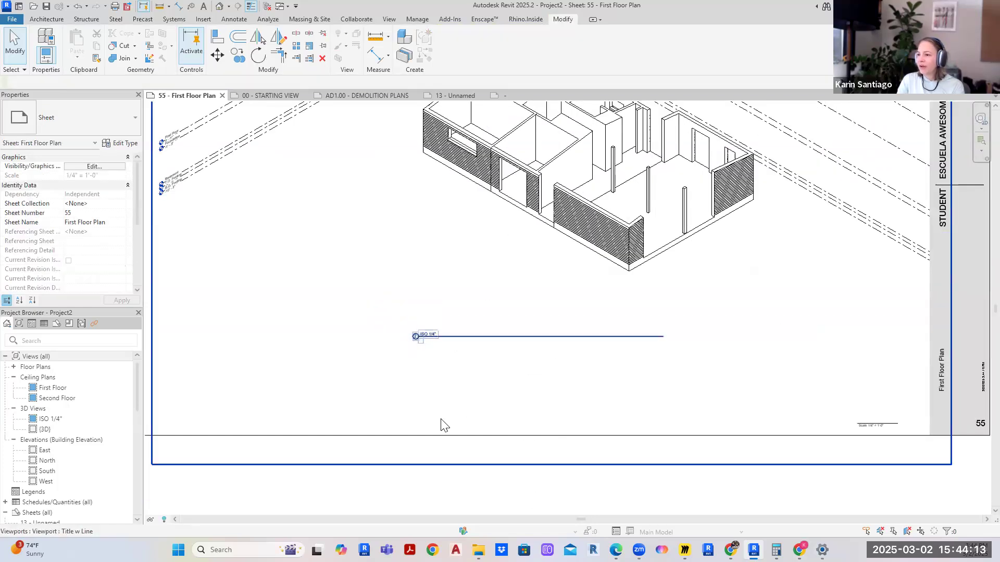
- Move the ISO 1/4" view title horizontally toward the left border of the sheet
scroll(441, 426, "down", 2)
left_click(480, 368)
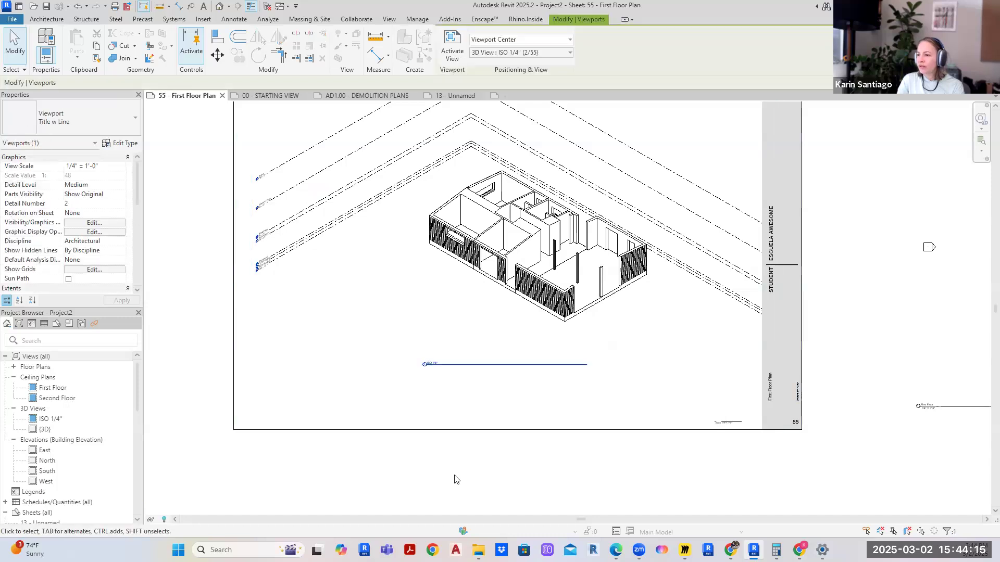
left_click_drag(471, 363, 393, 364)
left_click(198, 339)
left_click(346, 226)
left_click(213, 373)
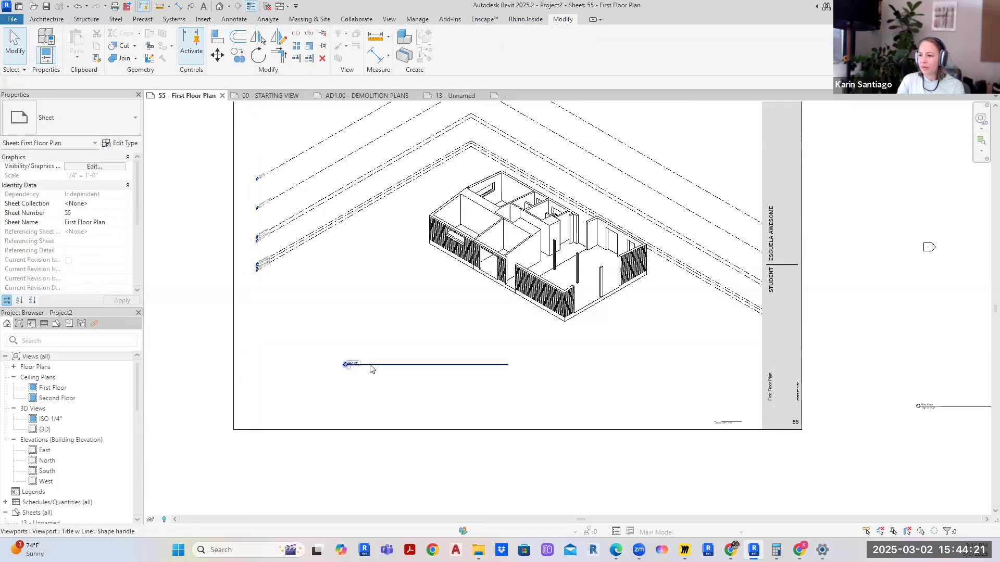
- Reposition the ISO 1/4" view title just below the building's front corner, closer to the isometric drawing
left_click(372, 369)
left_click_drag(384, 364, 540, 349)
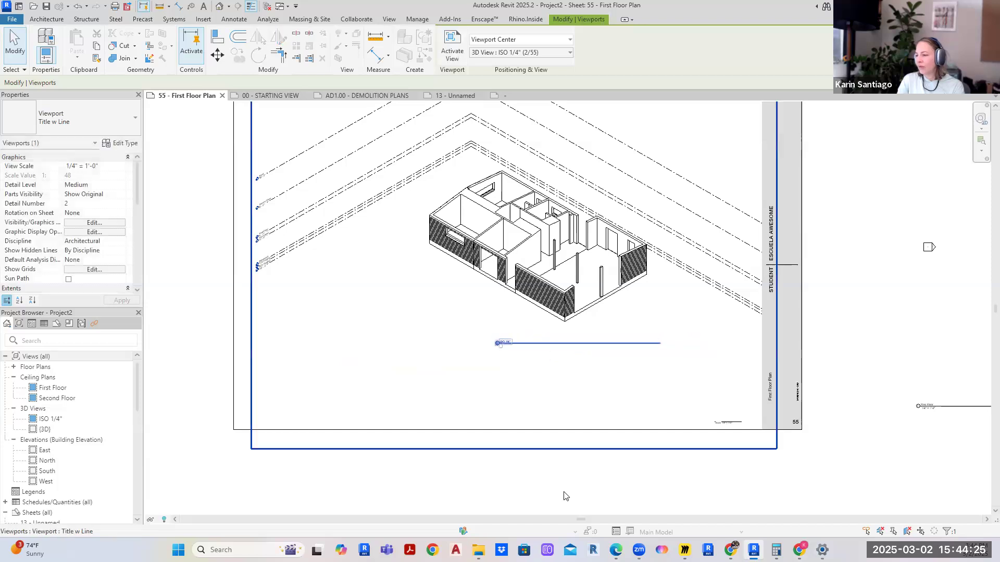
left_click(565, 497)
scroll(578, 472, "down", 4)
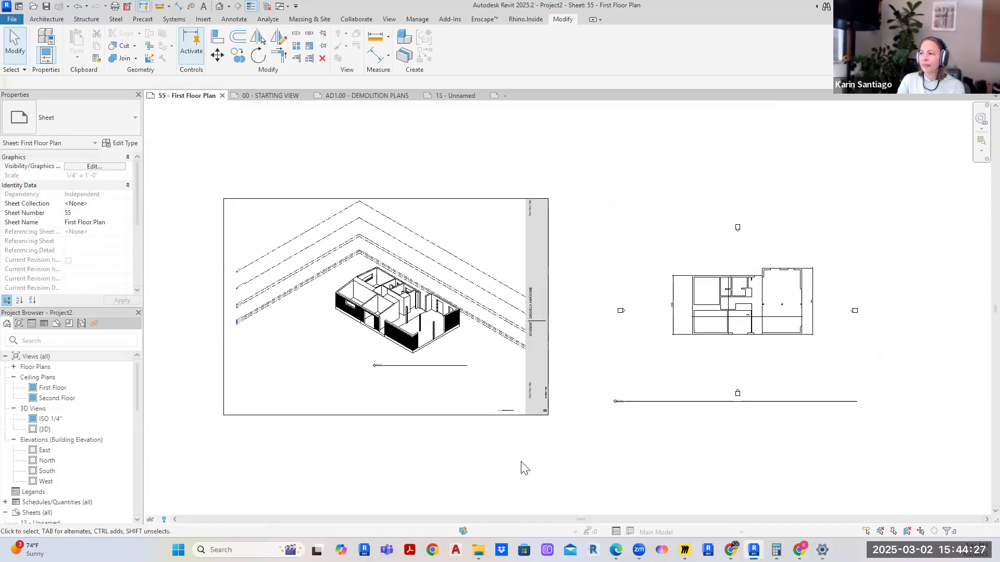
scroll(476, 418, "up", 2)
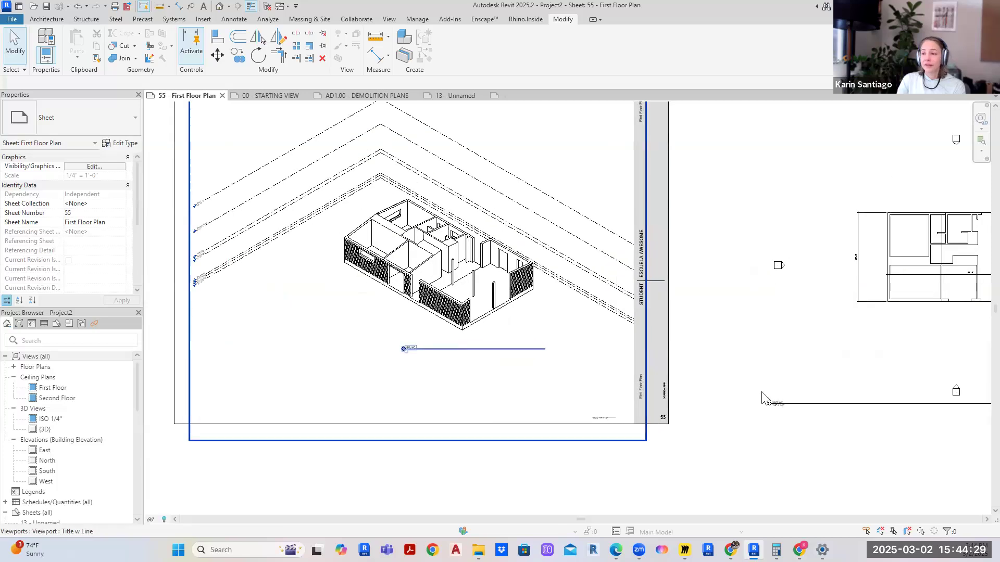
scroll(743, 364, "down", 2)
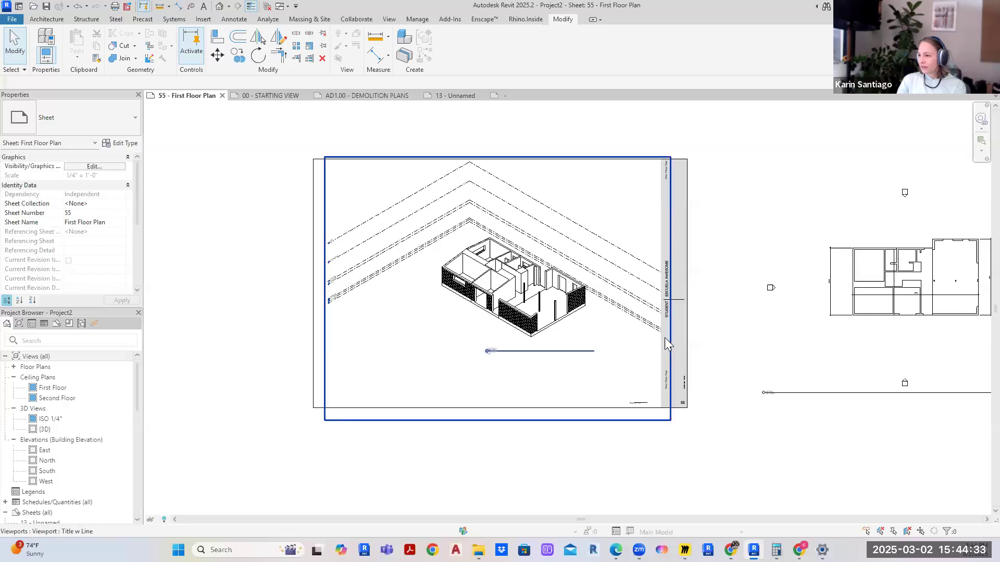
scroll(631, 419, "down", 2)
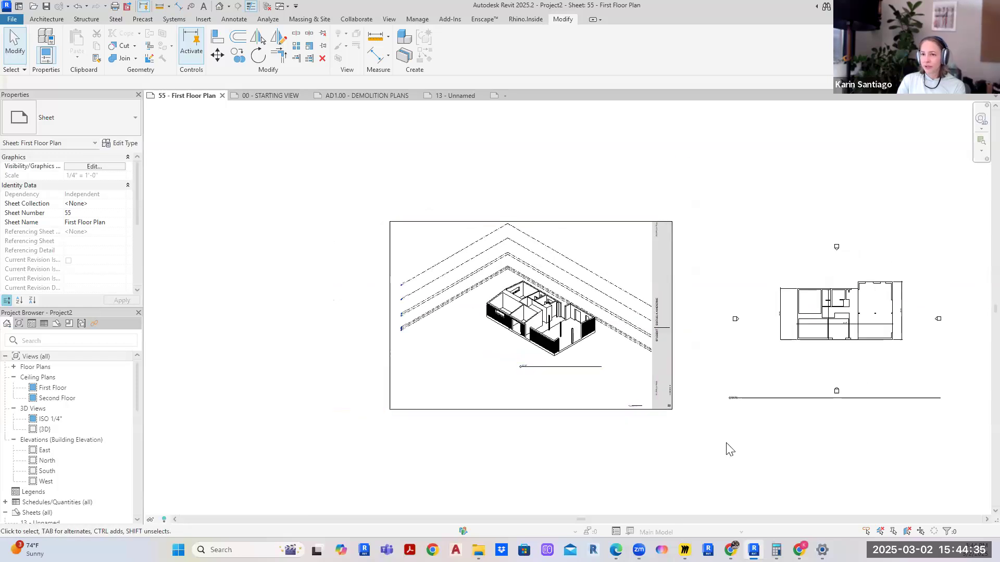